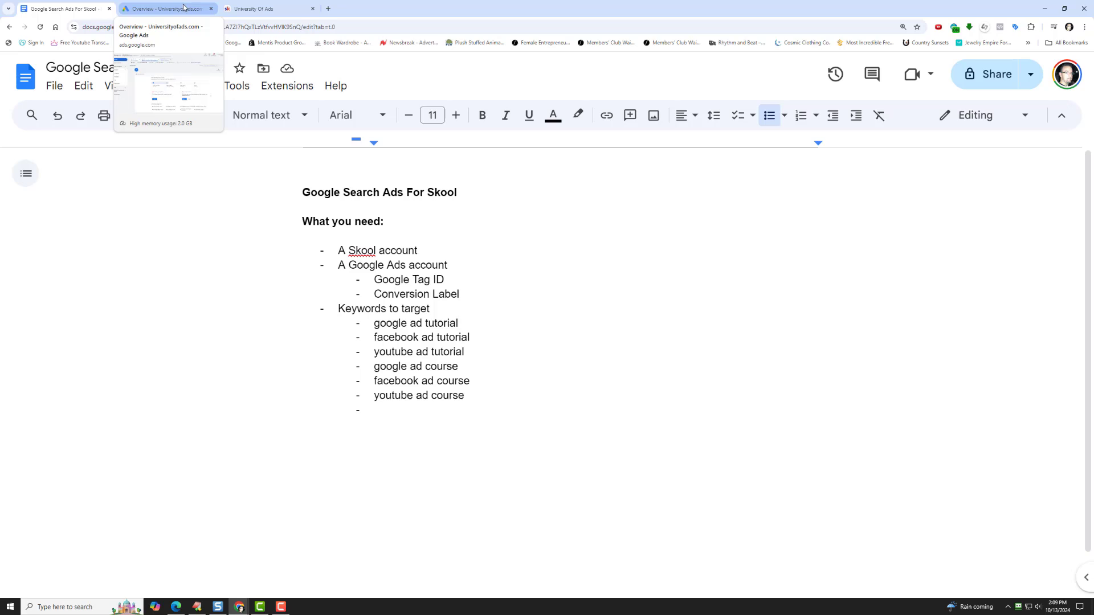
# - Switch to Google Ads and open the Universityofads.com Google tag for management from the data manager
pyautogui.click(186, 7)
pyautogui.moveTo(37, 229)
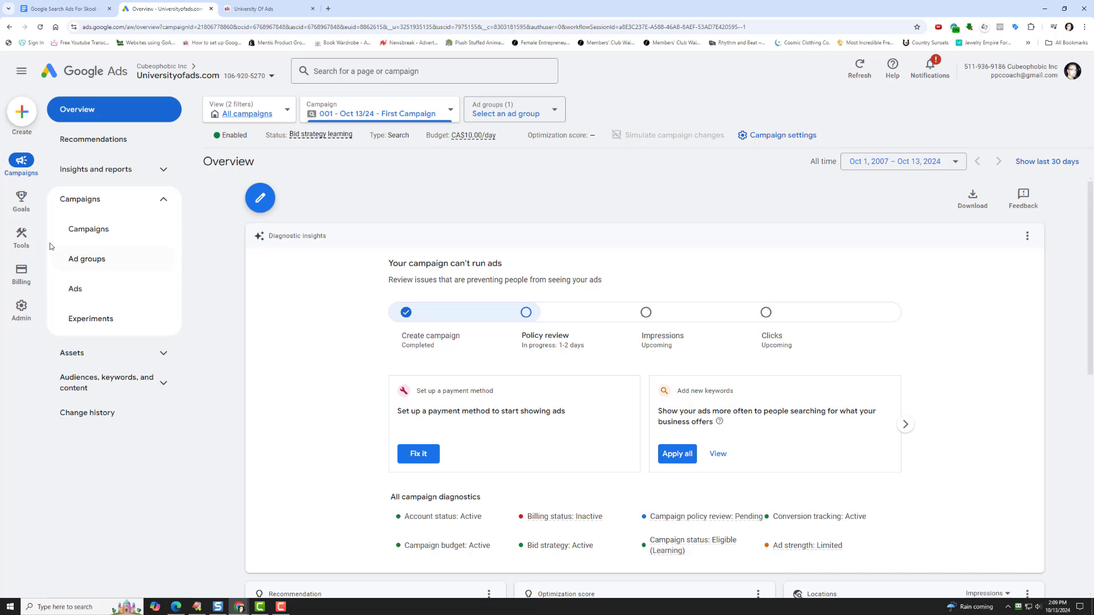
pyautogui.click(93, 209)
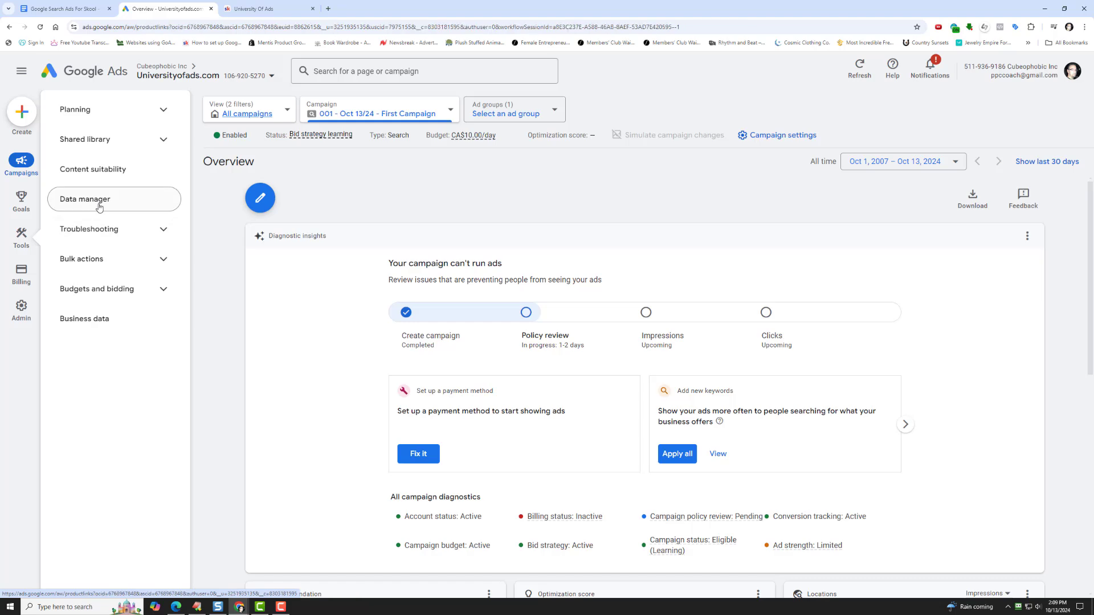
pyautogui.click(870, 331)
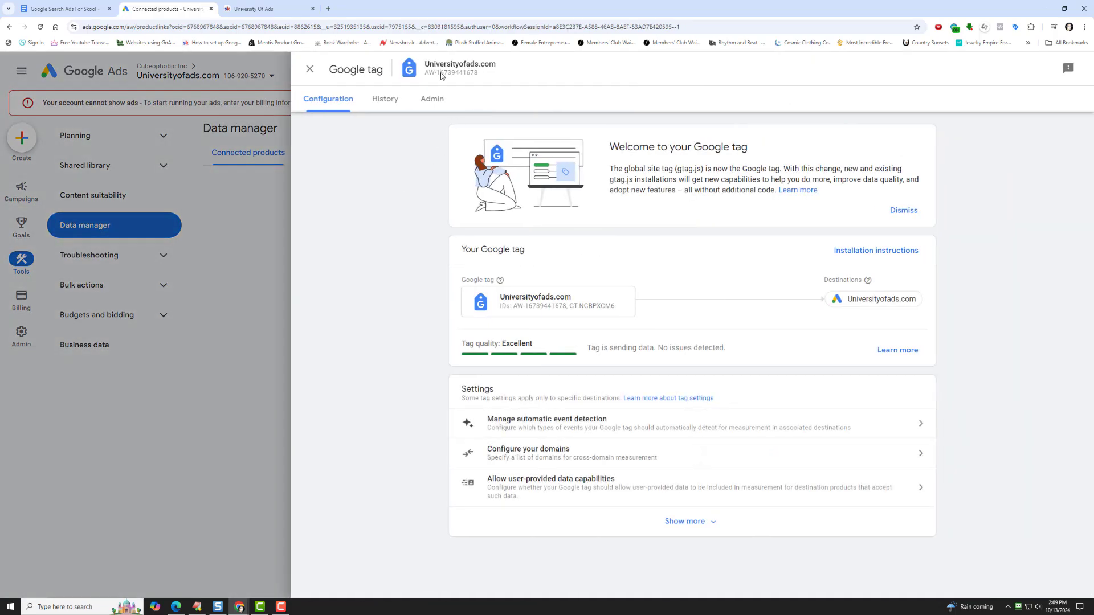
# - Copy the full Google tag ID of Universityofads.com, including its AW- prefix
pyautogui.doubleClick(442, 73)
pyautogui.click(442, 73)
pyautogui.doubleClick(442, 73)
pyautogui.rightClick(442, 74)
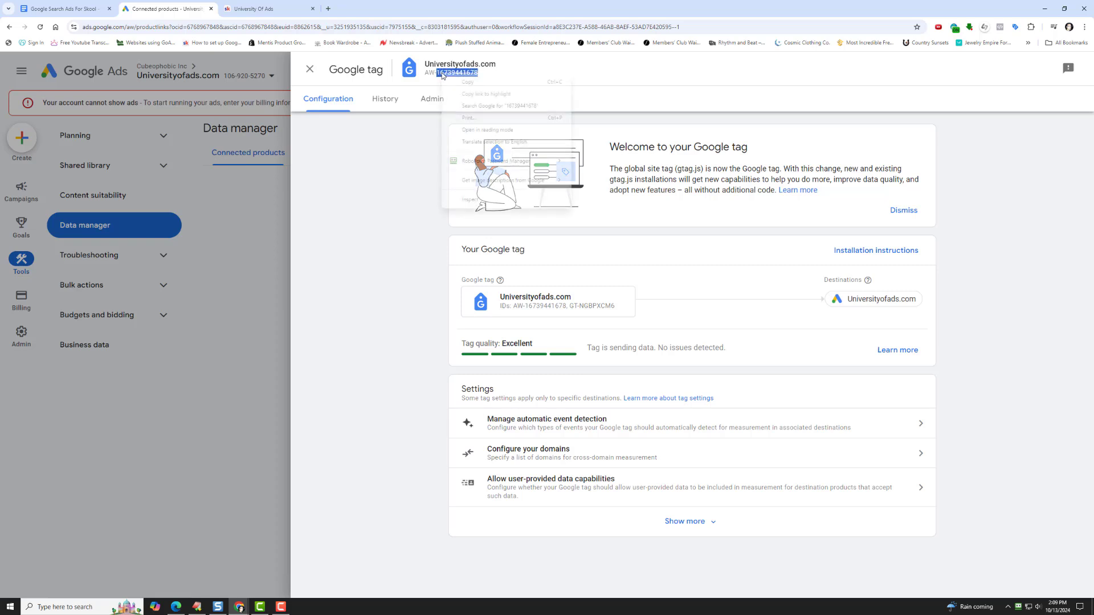
pyautogui.moveTo(435, 74); pyautogui.dragTo(480, 79)
pyautogui.rightClick(481, 78)
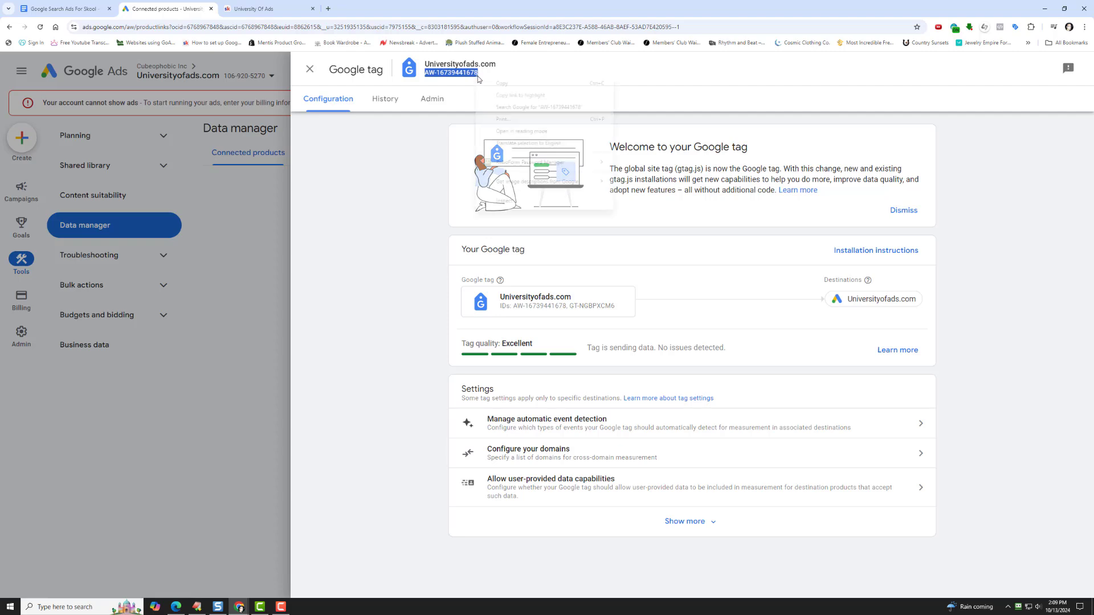
pyautogui.click(513, 86)
# - Switch to the University Of Ads group on Skool and open its Google ads tracking plugin from the group settings
pyautogui.click(264, 5)
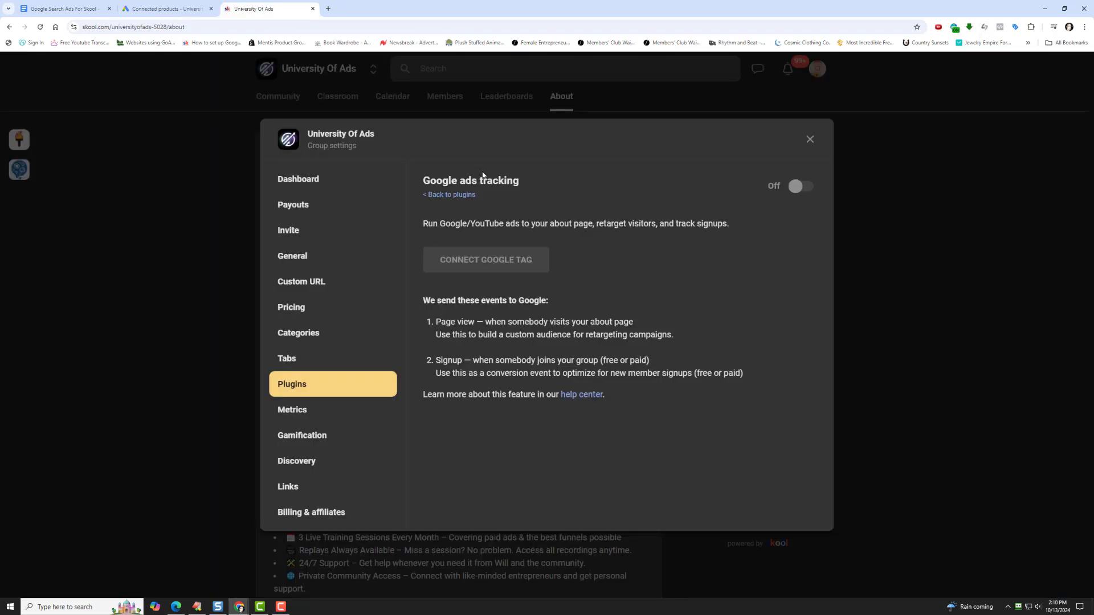
pyautogui.click(809, 139)
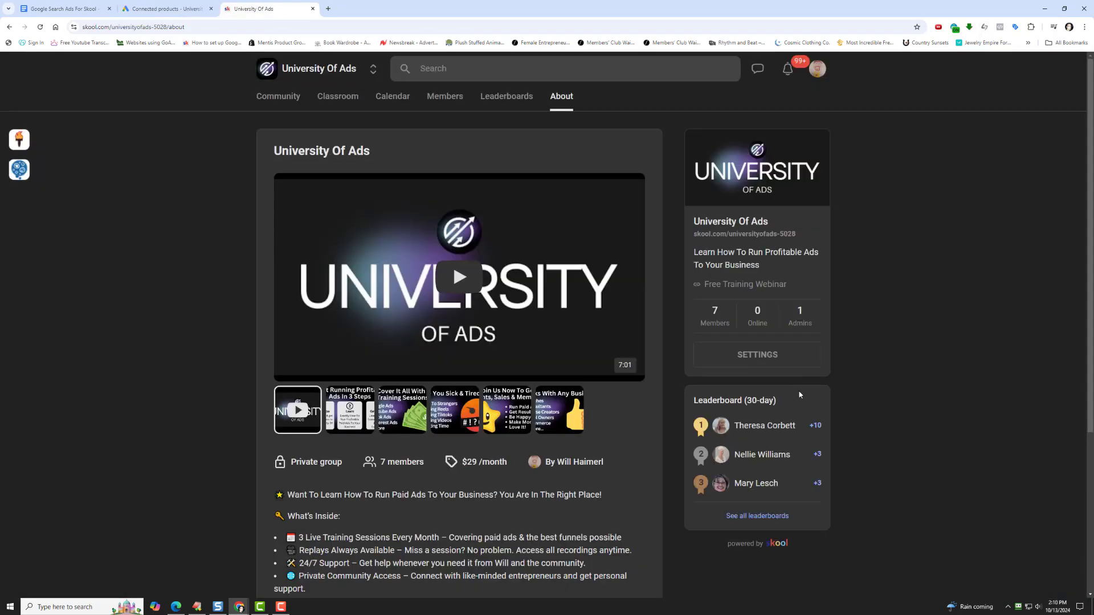
pyautogui.click(751, 359)
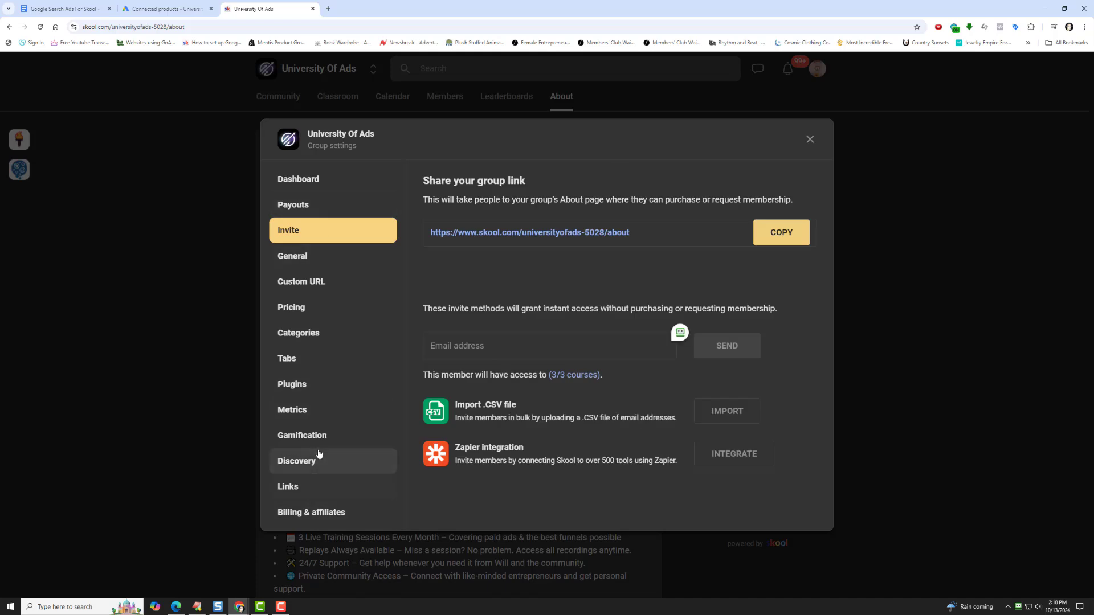
pyautogui.click(315, 385)
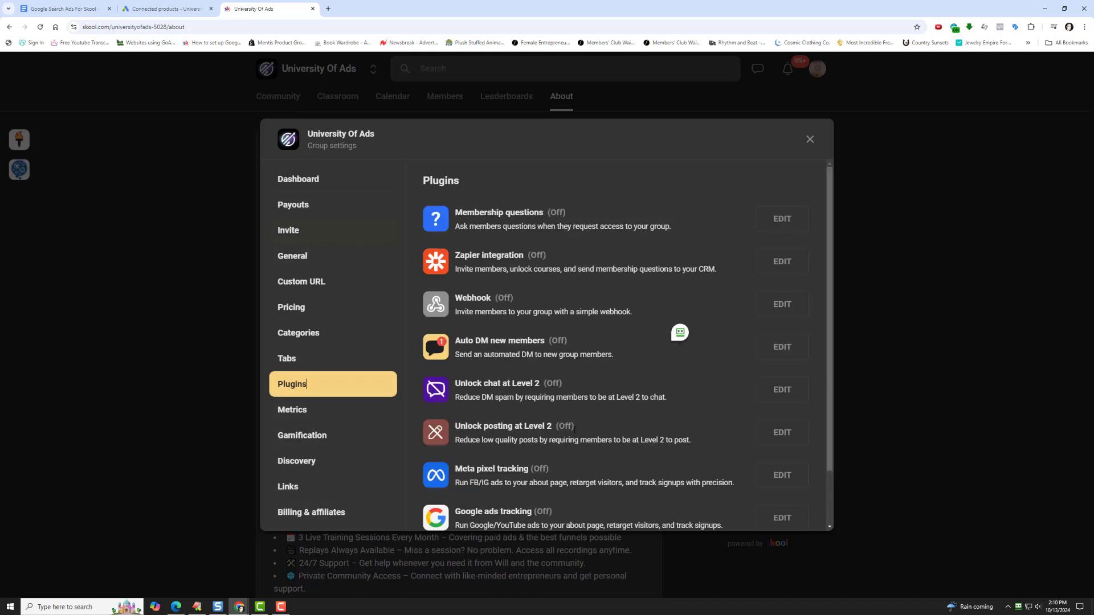
pyautogui.scroll(-1, 590, 438)
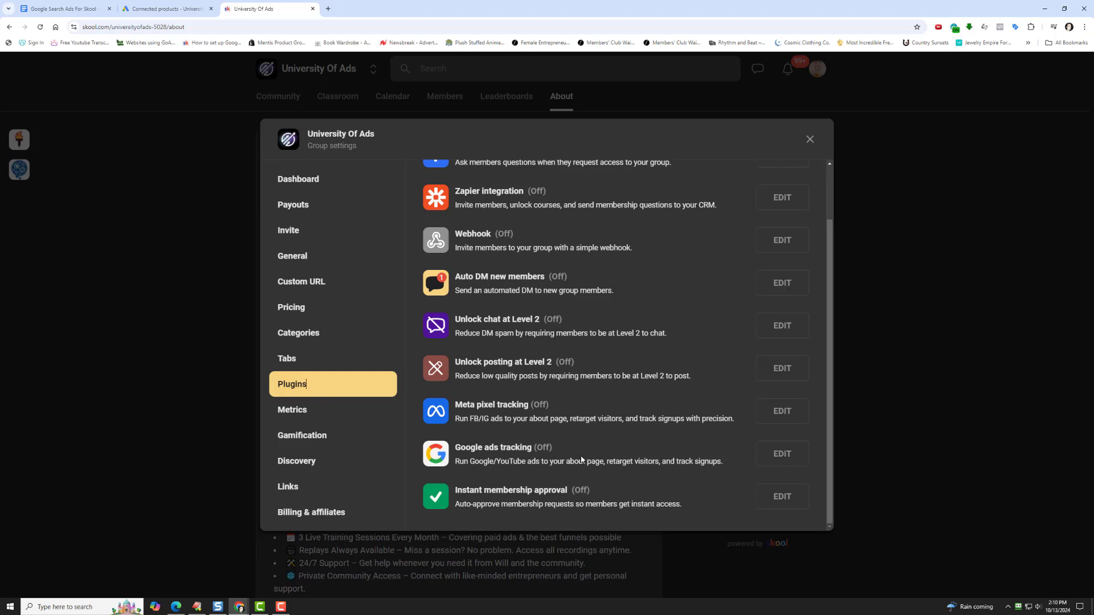
pyautogui.click(781, 454)
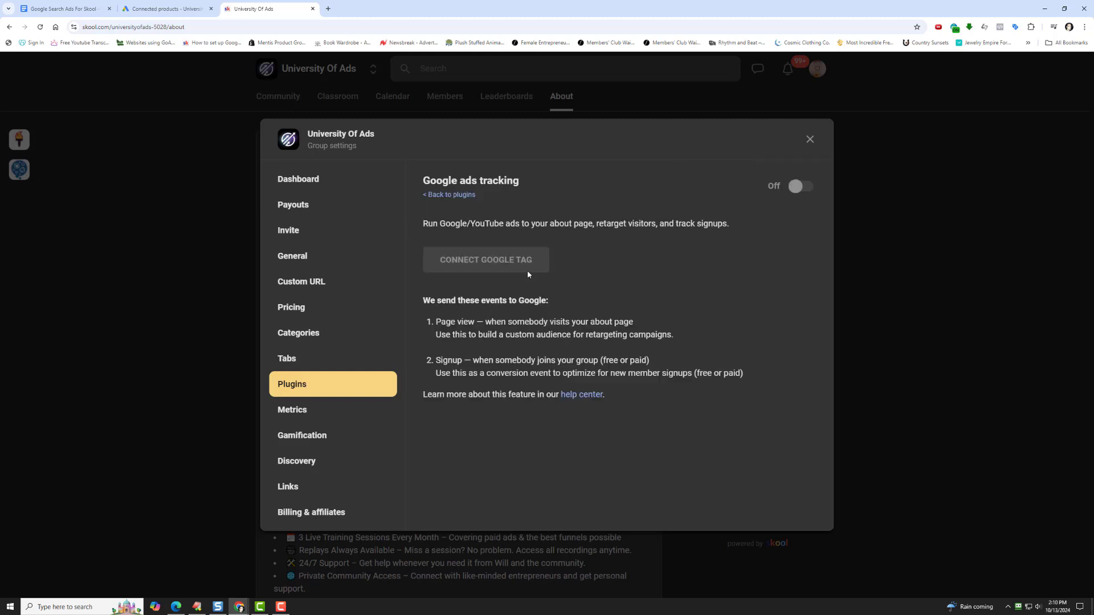
# - Turn on Google ads tracking and paste the copied Google tag ID into the tag connection form
pyautogui.click(811, 193)
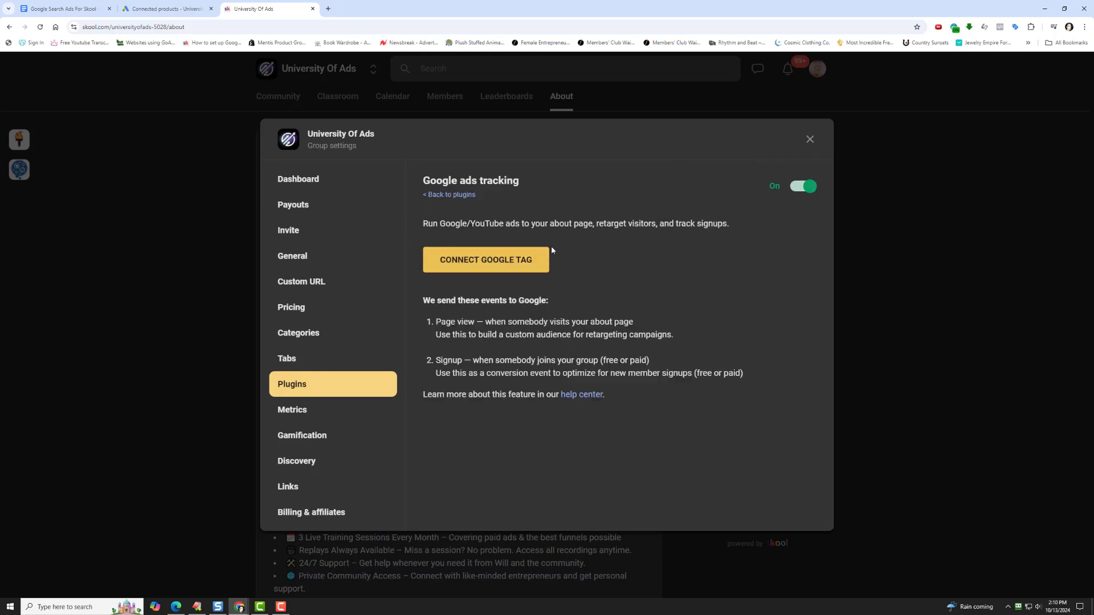
pyautogui.click(483, 263)
pyautogui.rightClick(497, 304)
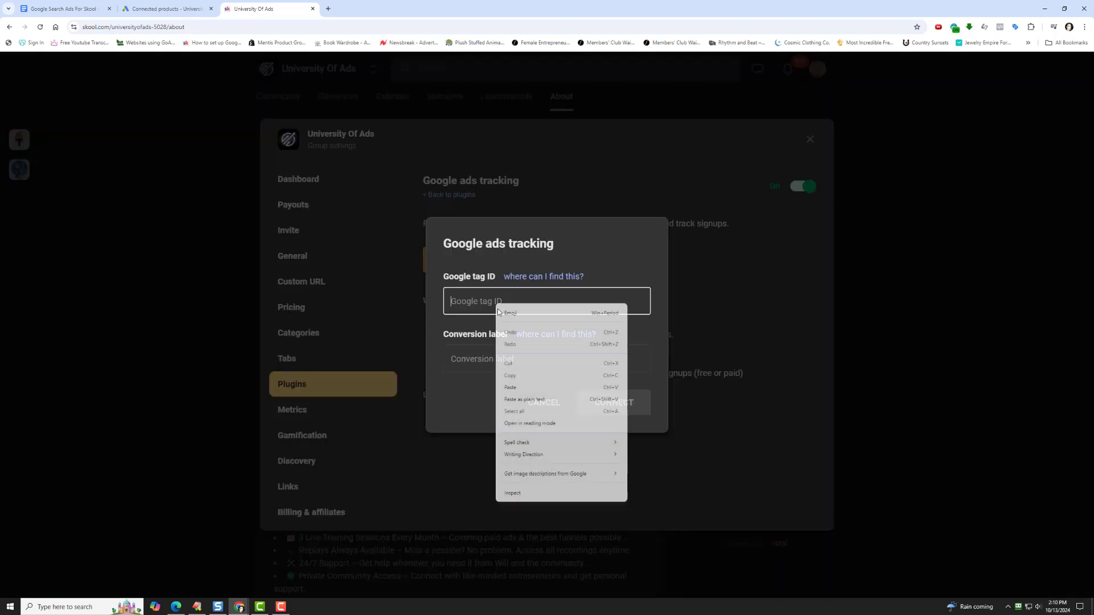
pyautogui.click(525, 387)
pyautogui.click(478, 356)
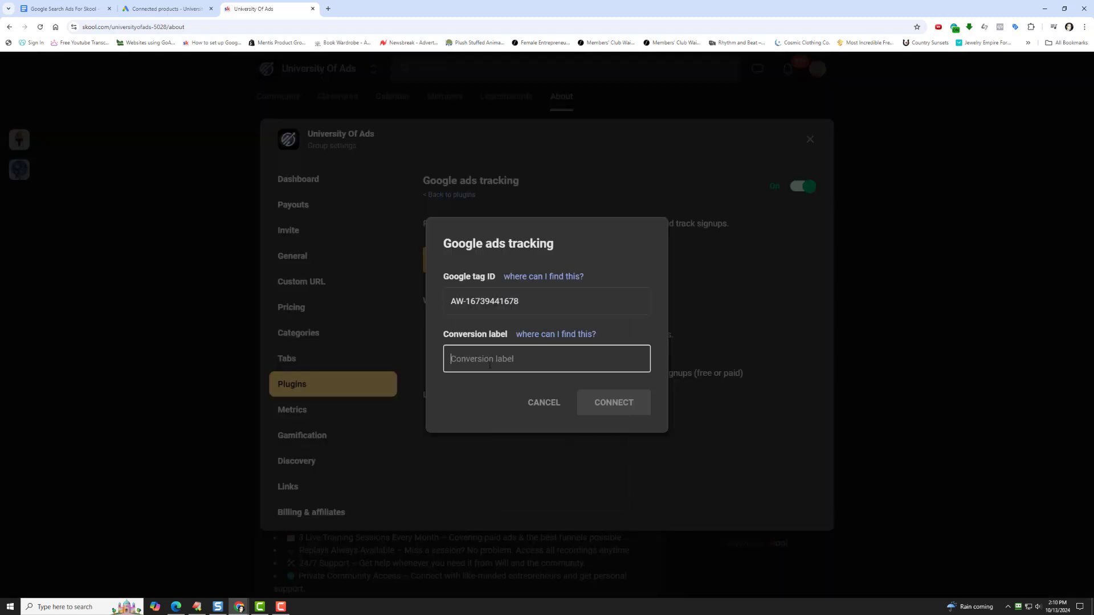
# - Return to Google Ads, open the conversion goals summary and hide the billing alert
pyautogui.click(151, 7)
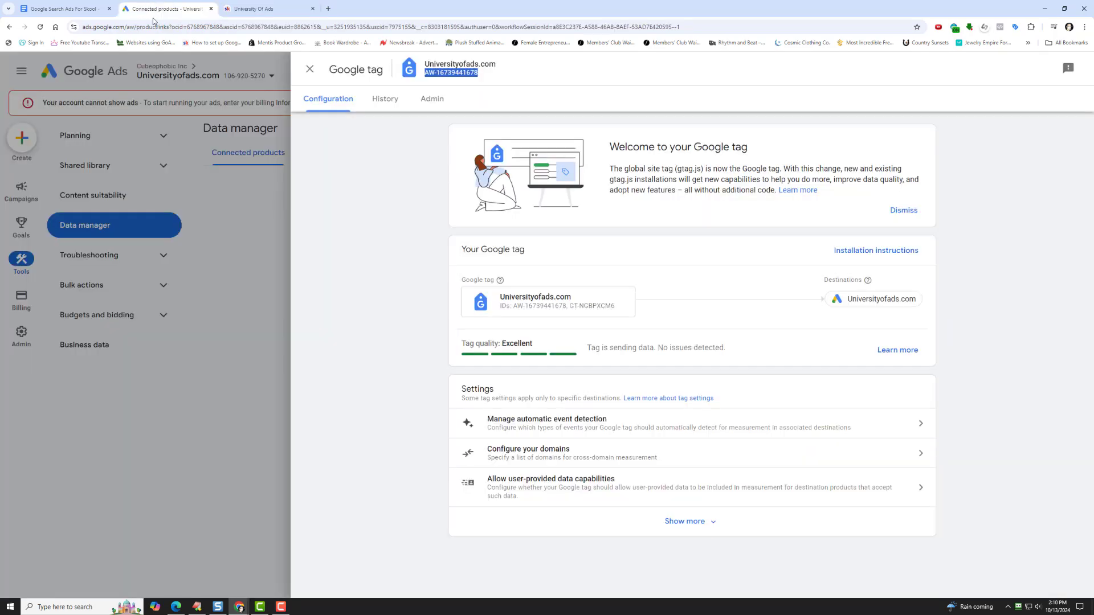
pyautogui.click(309, 69)
pyautogui.moveTo(24, 208)
pyautogui.moveTo(17, 231)
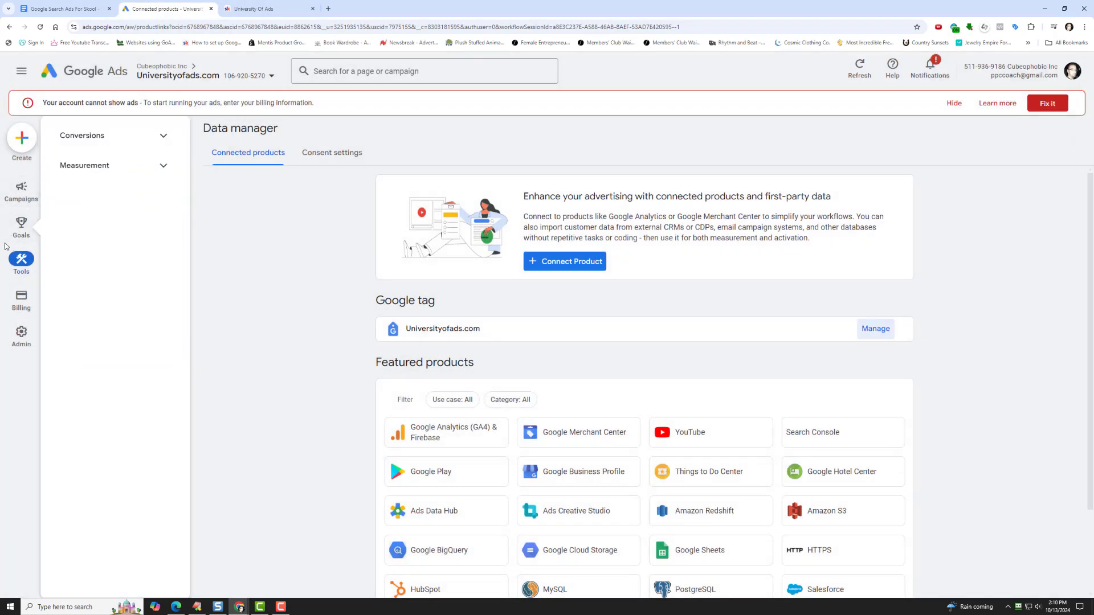
pyautogui.click(101, 138)
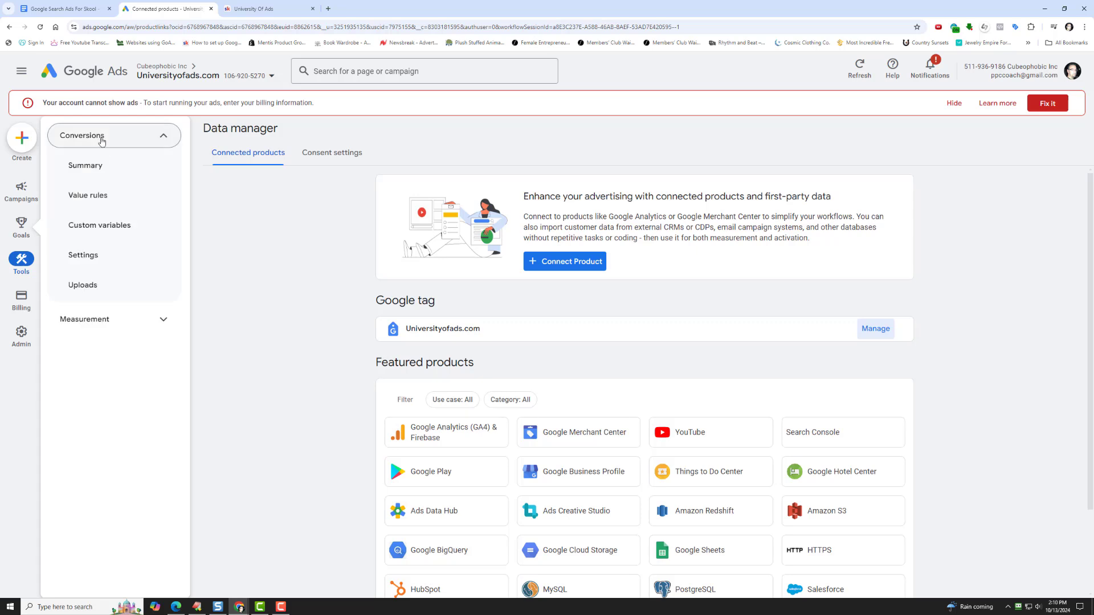
pyautogui.click(106, 170)
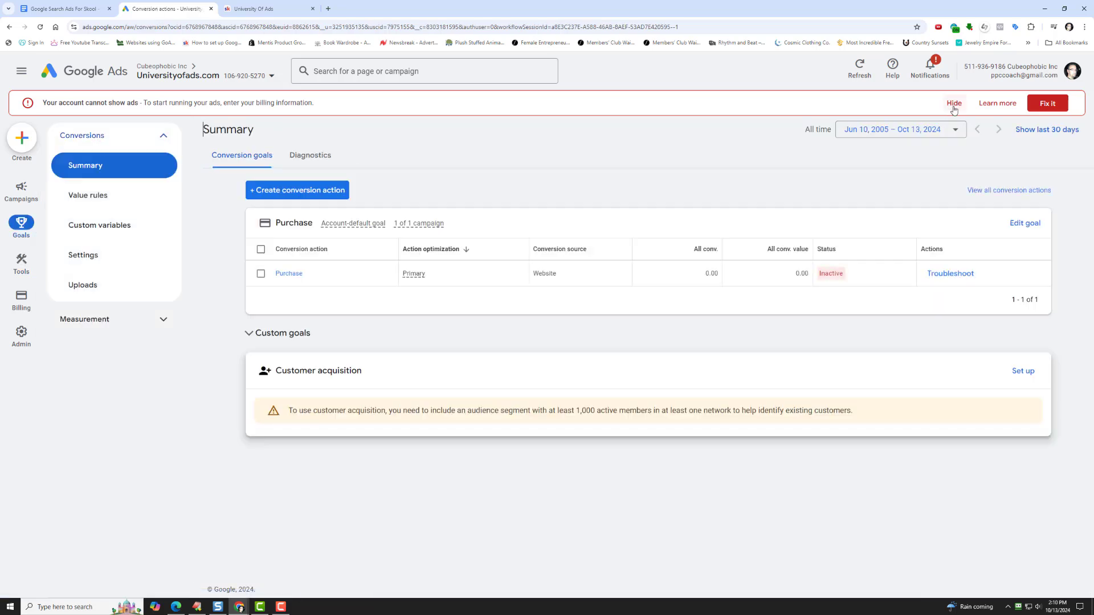
pyautogui.click(954, 103)
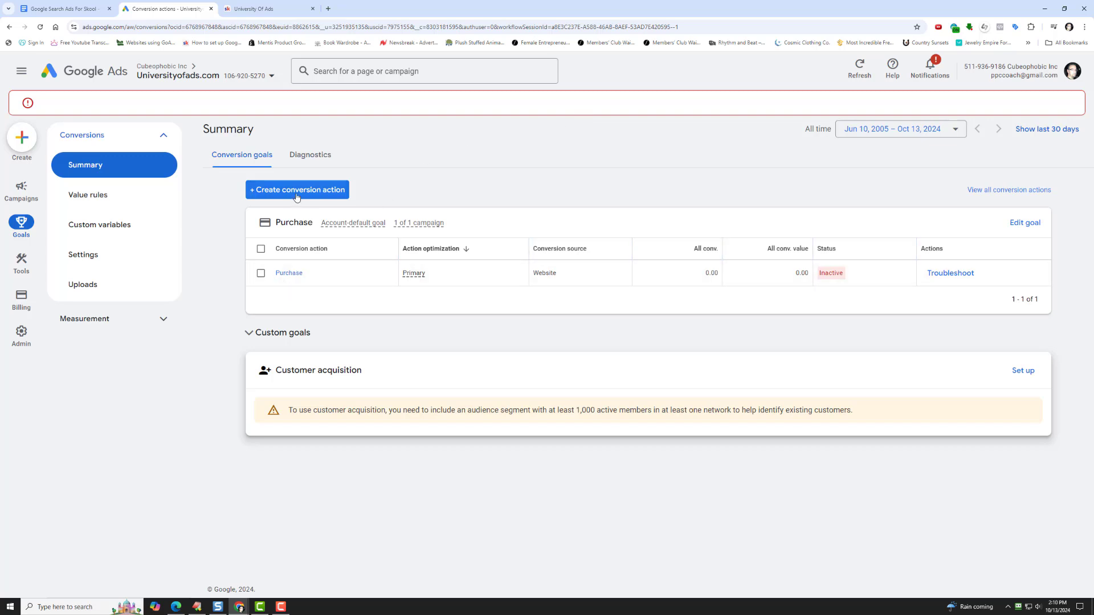
pyautogui.click(306, 171)
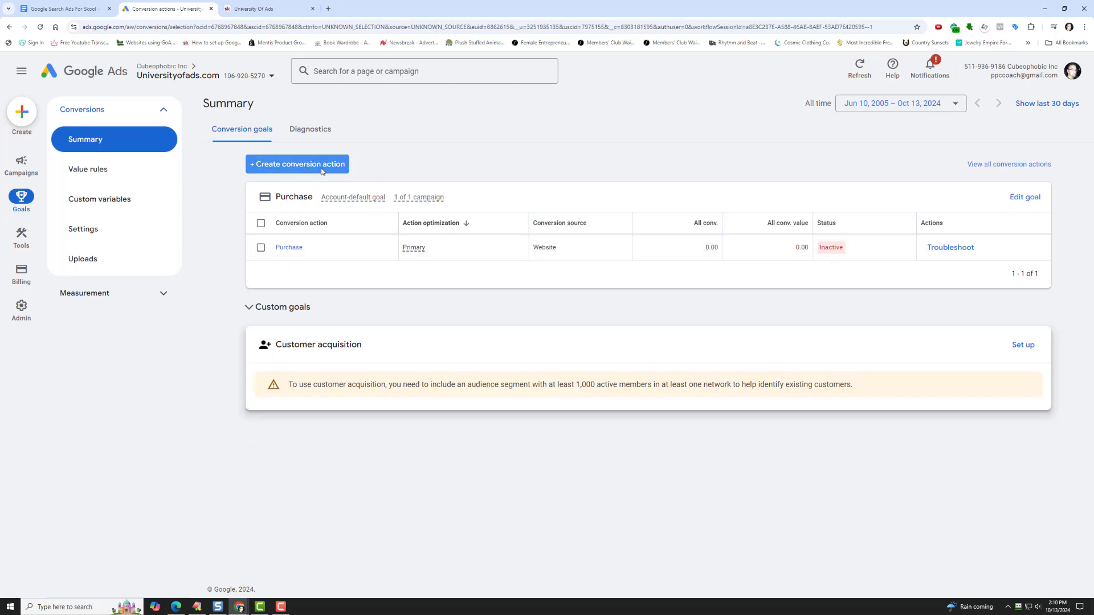
pyautogui.click(369, 225)
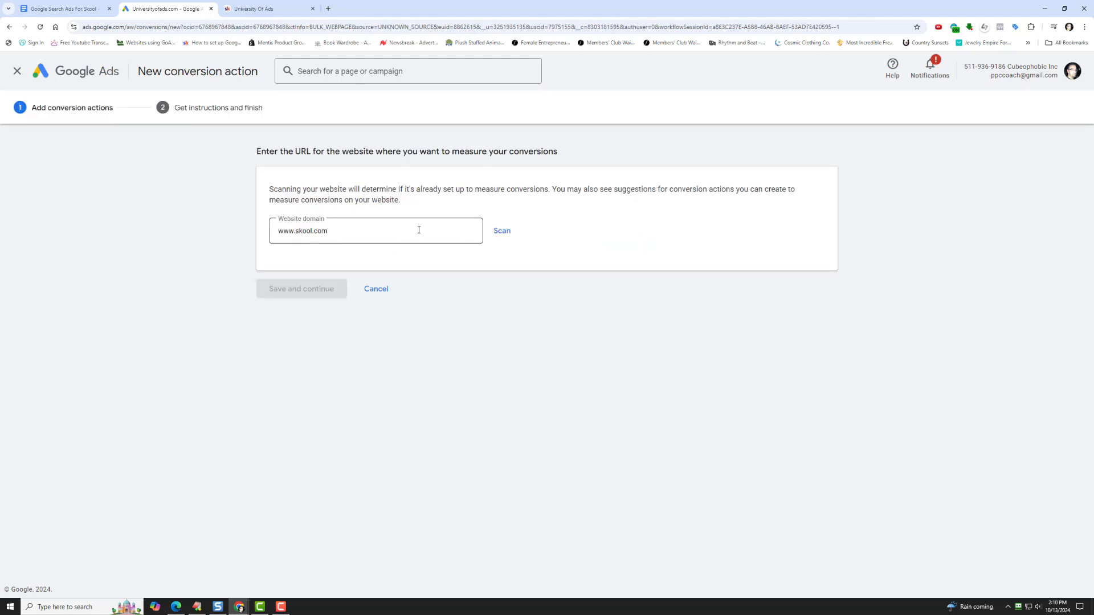
pyautogui.click(499, 235)
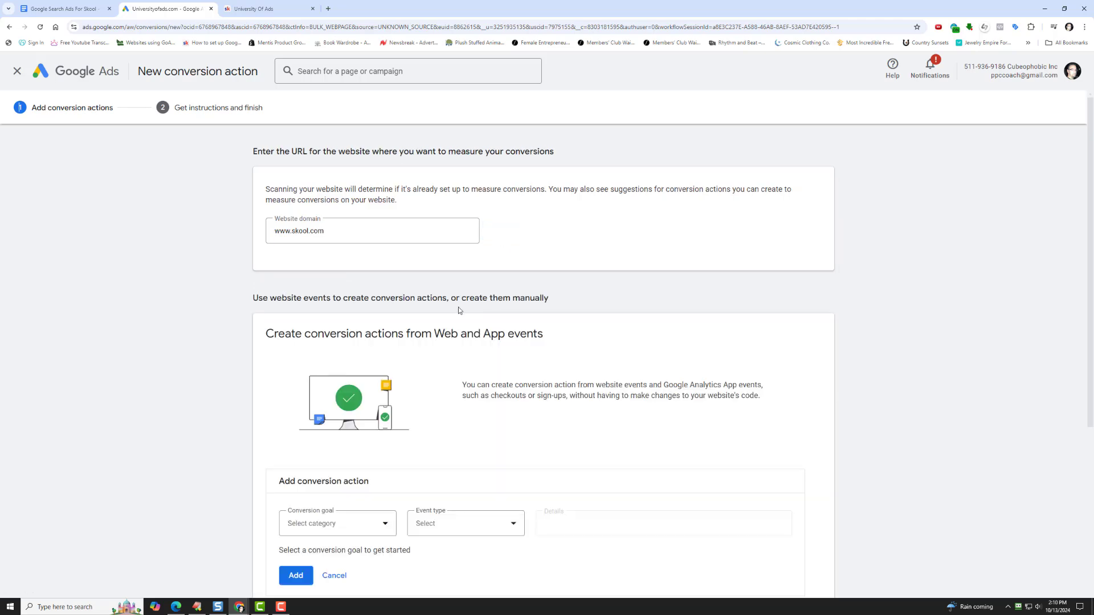
# - Add a manual conversion action with the Purchase goal category and name it Sign Up
pyautogui.scroll(-5, 247, 404)
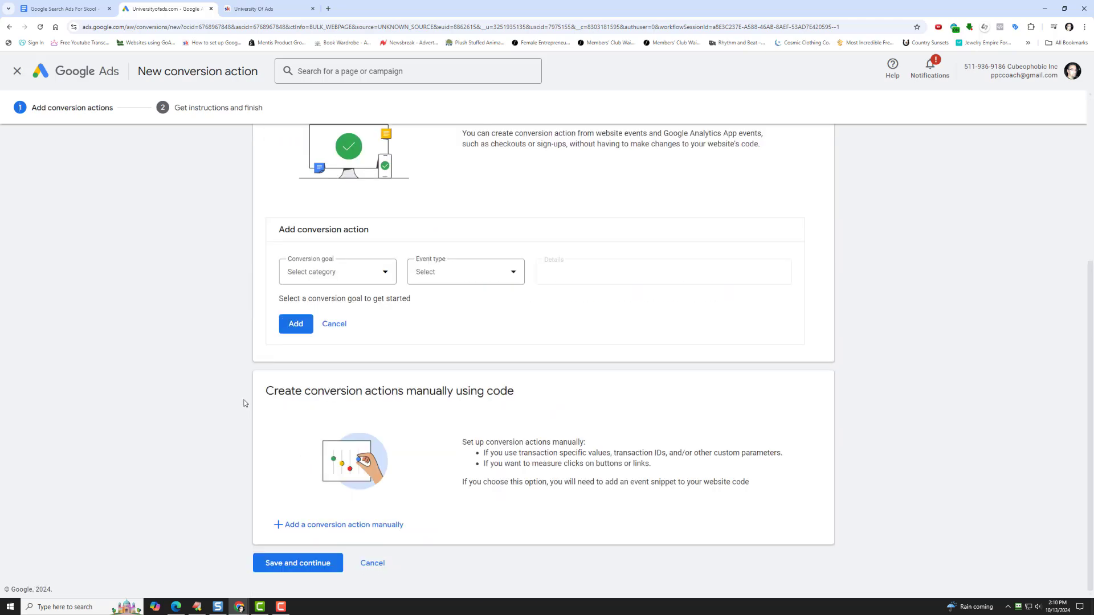
pyautogui.click(326, 527)
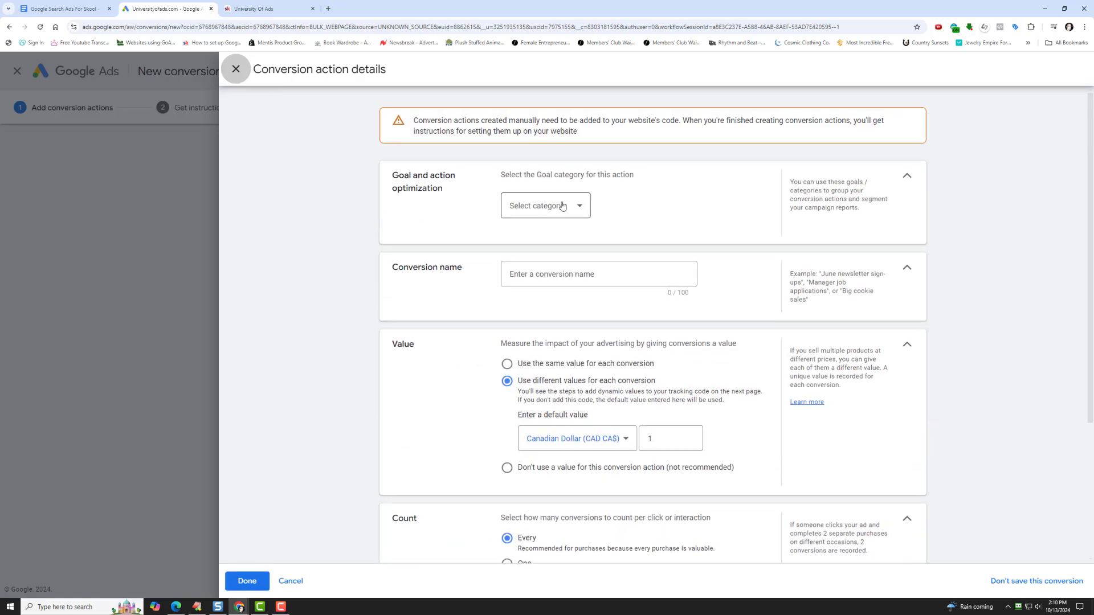
pyautogui.click(562, 206)
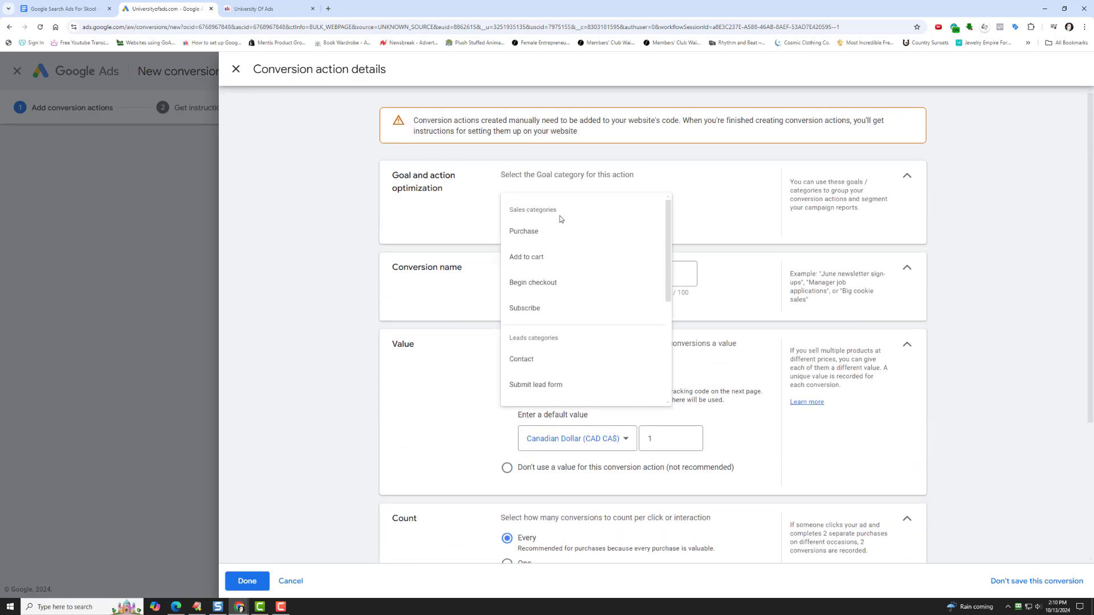
pyautogui.click(560, 236)
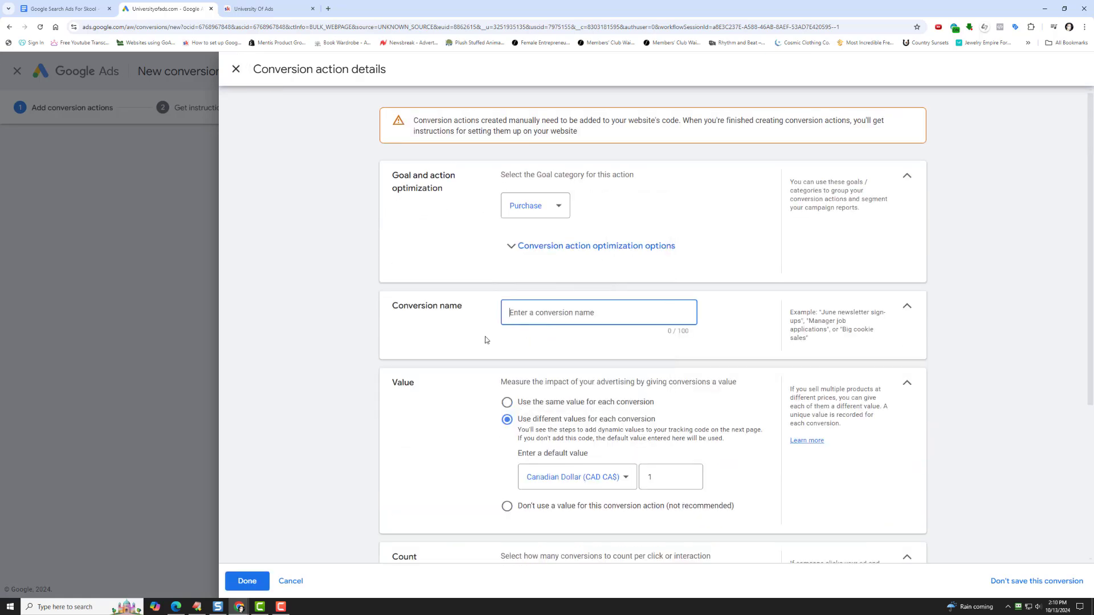
pyautogui.write('Sl')
pyautogui.click(456, 351)
pyautogui.scroll(-3, 456, 352)
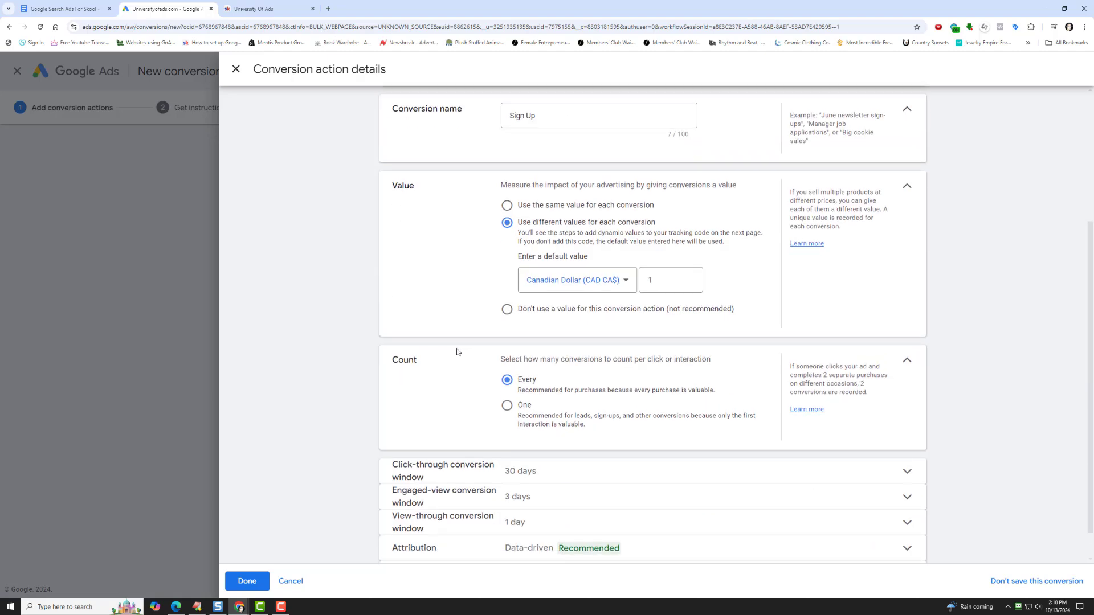
# - Set the Sign Up conversion's default value to 29 Canadian dollars and save the conversion action
pyautogui.click(653, 277)
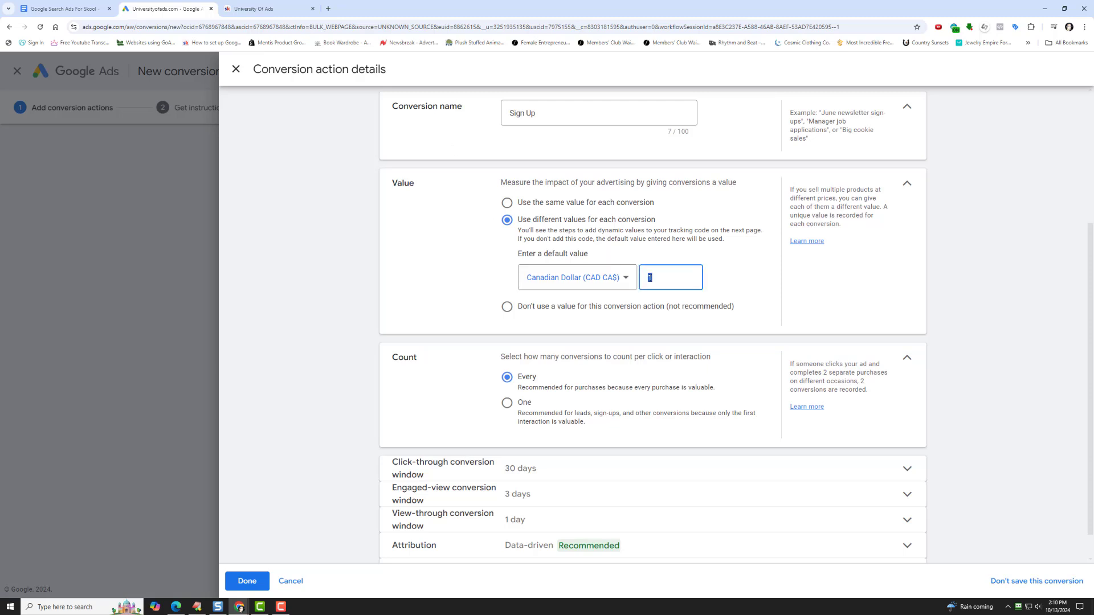
pyautogui.press('BackSpace')
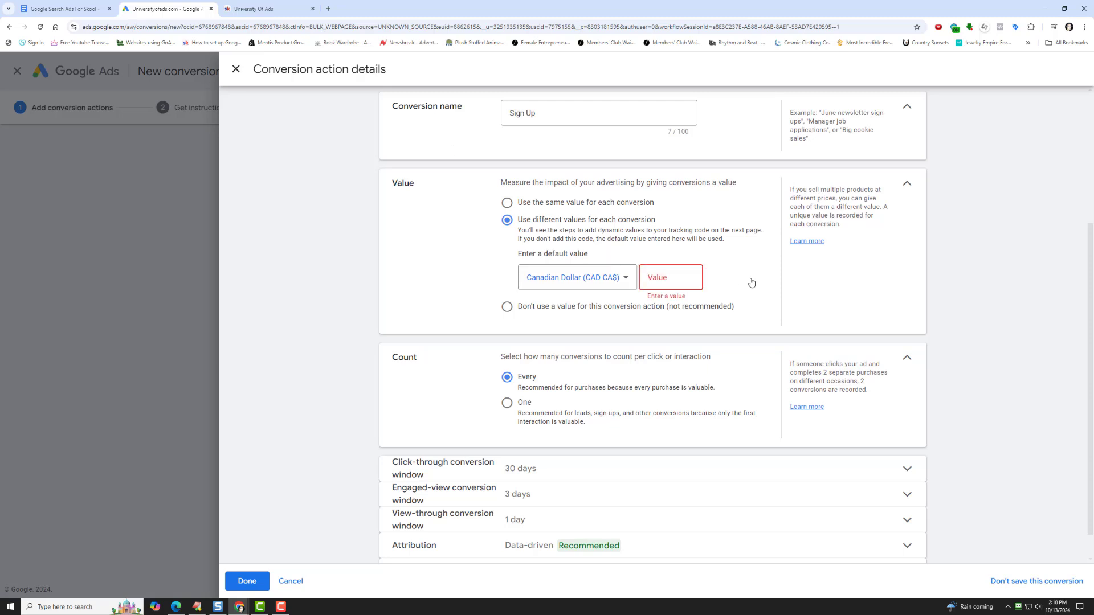
pyautogui.write('29')
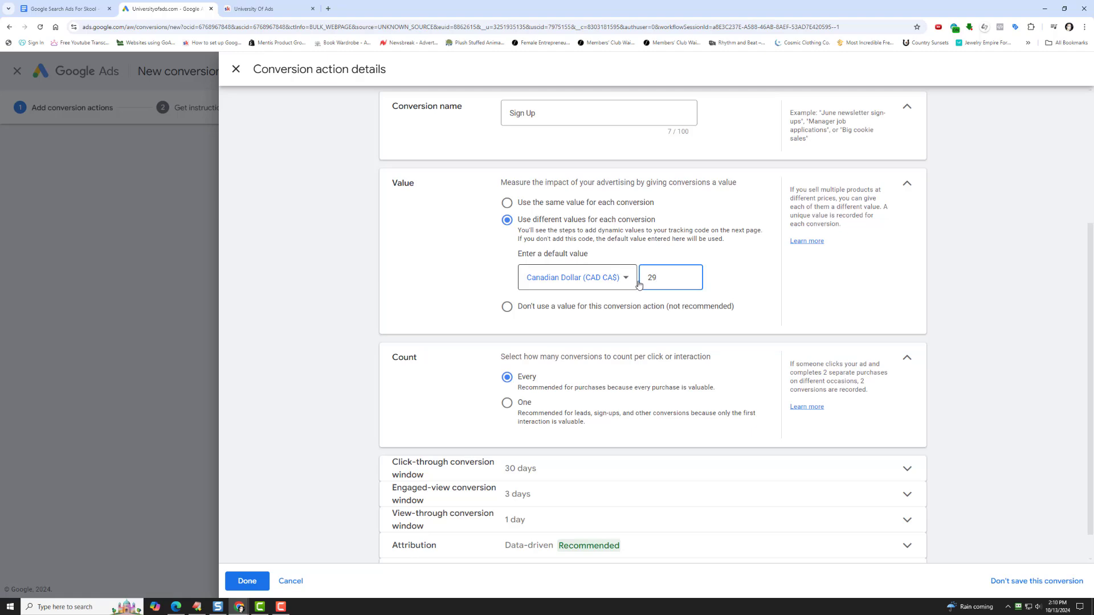
pyautogui.scroll(-1, 383, 457)
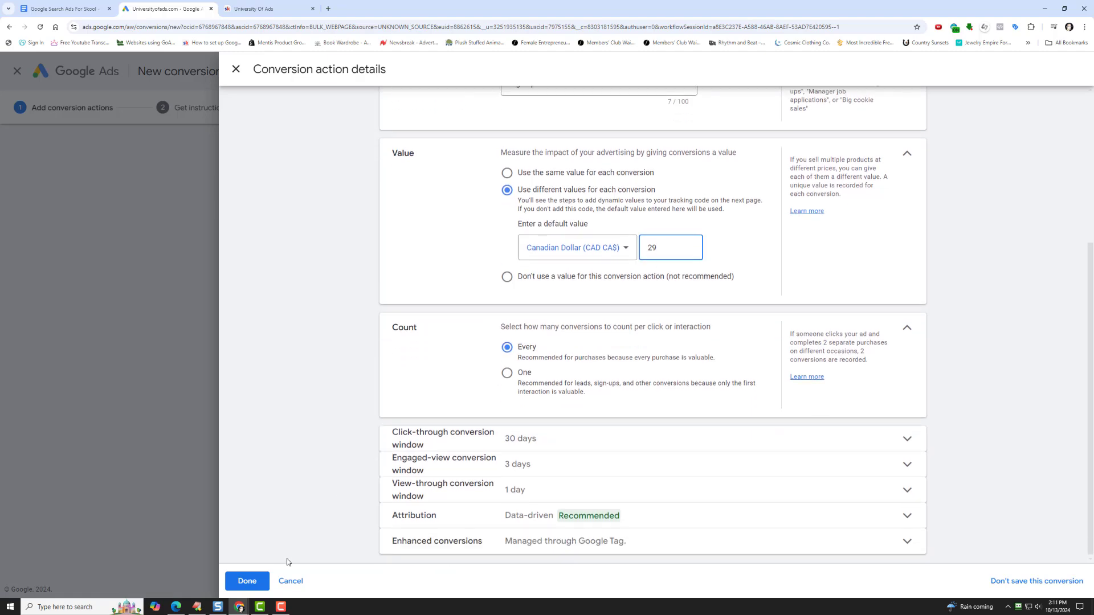
pyautogui.click(247, 581)
pyautogui.scroll(-1, 312, 437)
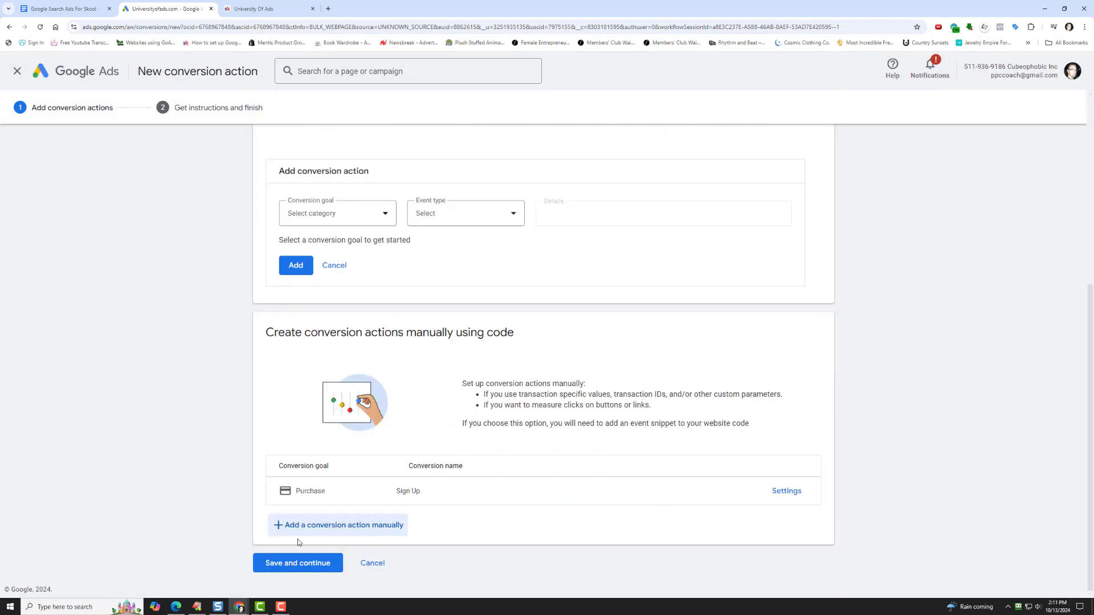
pyautogui.click(291, 563)
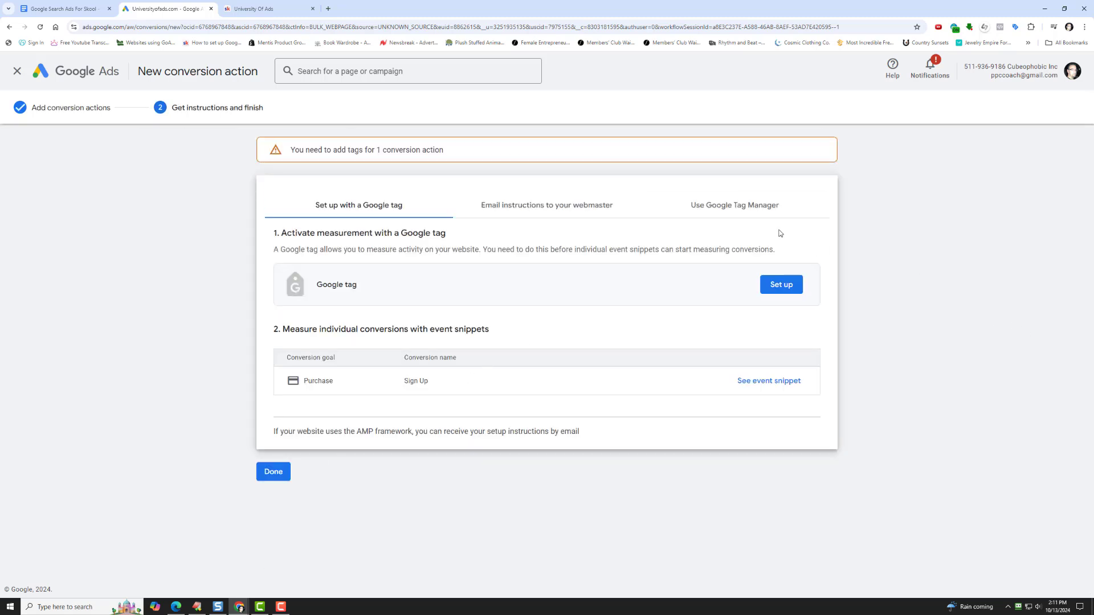
# - Copy the Sign Up conversion label from the Google Tag Manager instructions
pyautogui.click(735, 206)
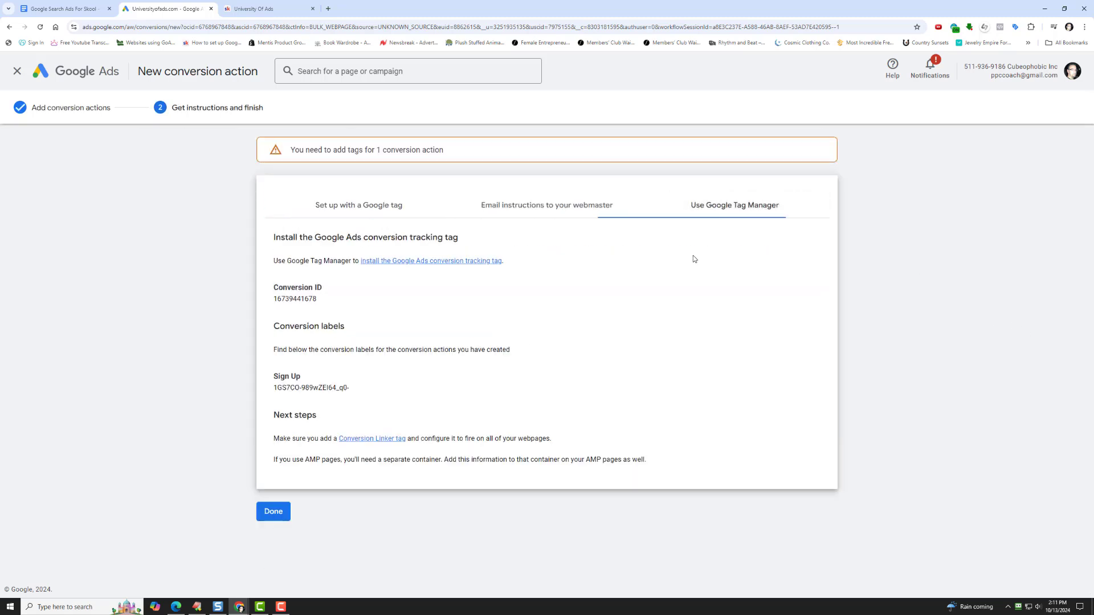
pyautogui.tripleClick(286, 386)
pyautogui.rightClick(287, 389)
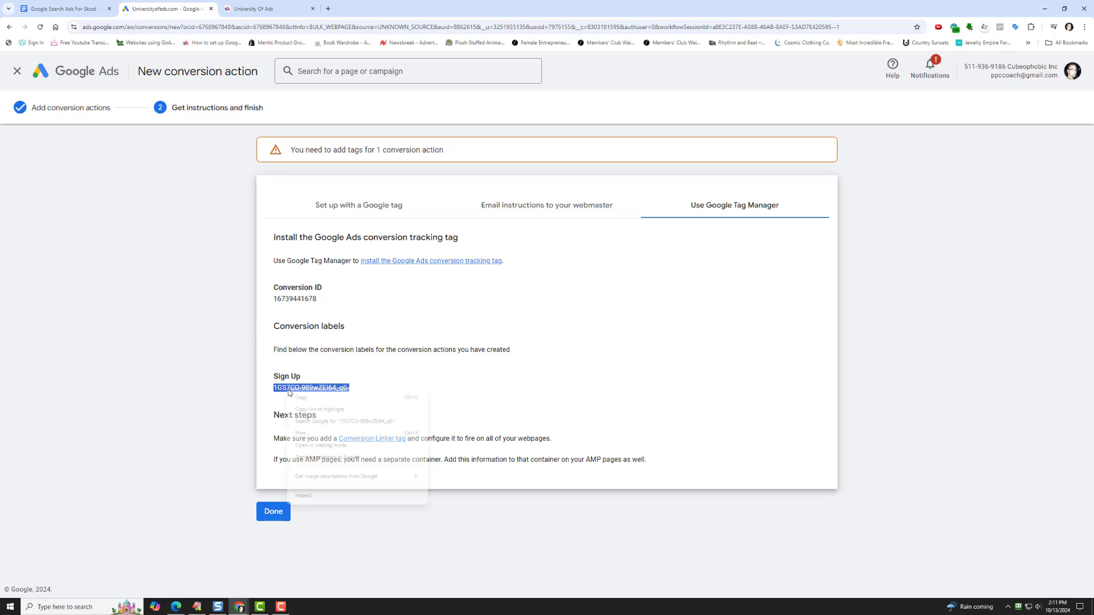
pyautogui.click(311, 397)
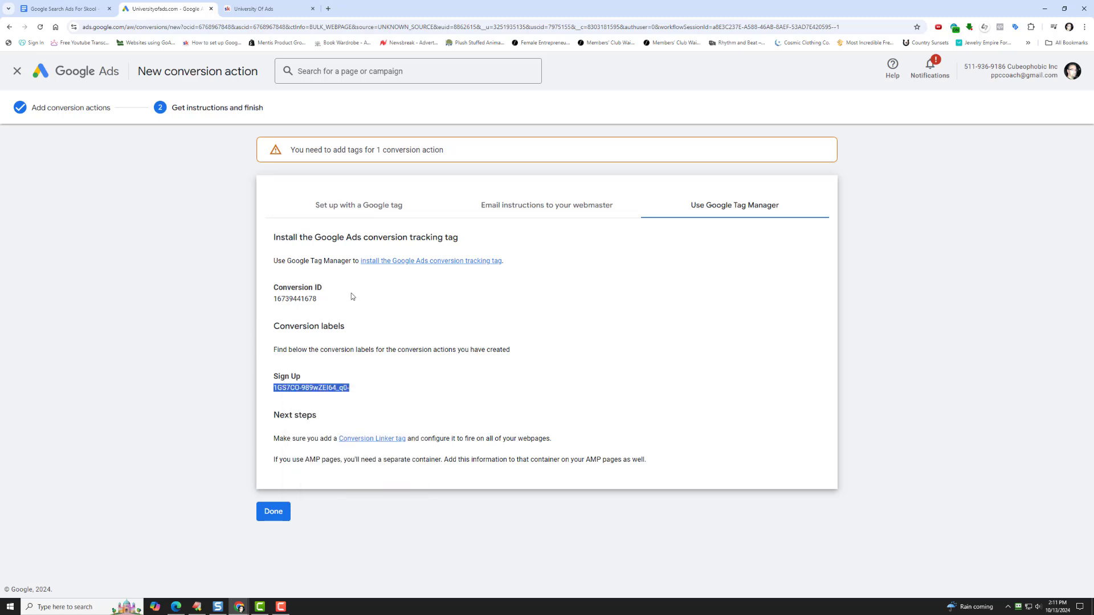
# - In the Skool group's Google ads tracking form, paste the Sign Up conversion label, connect the tag and close the group settings
pyautogui.click(240, 9)
pyautogui.rightClick(461, 360)
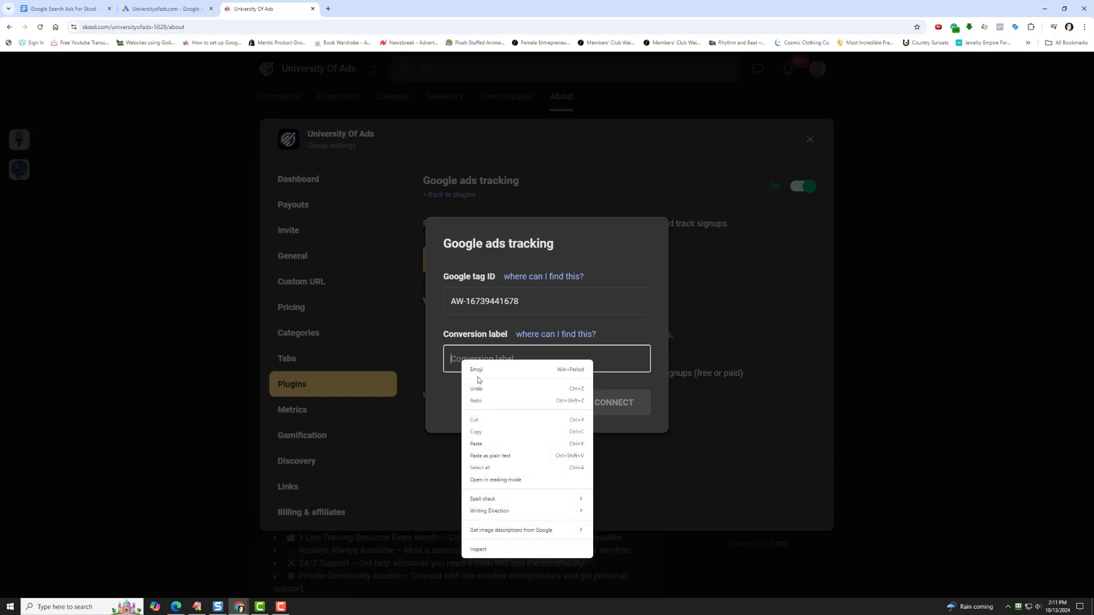
pyautogui.click(484, 444)
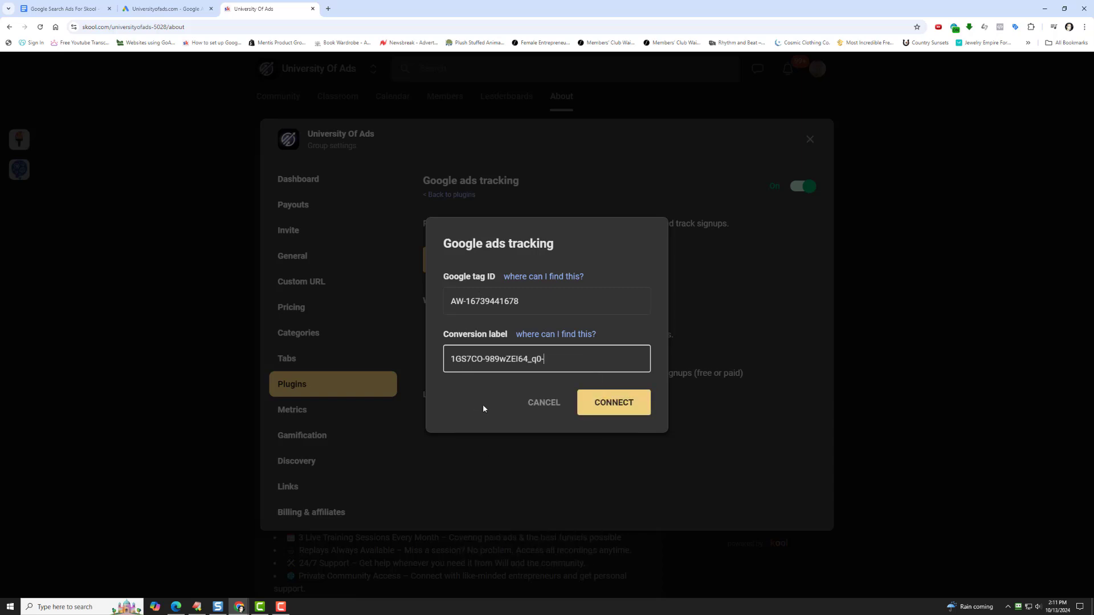
pyautogui.click(607, 403)
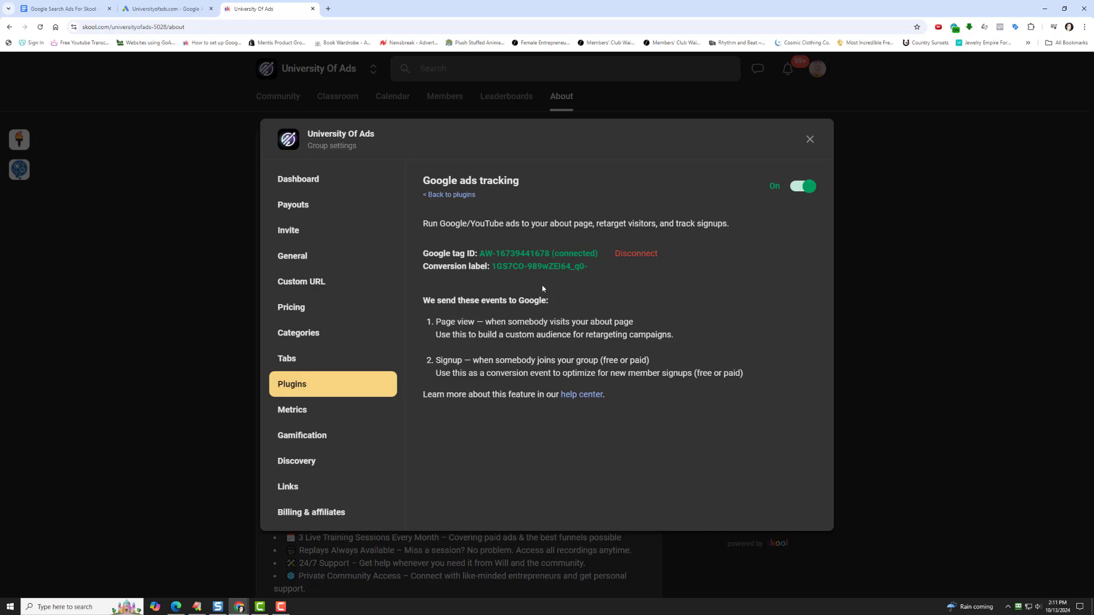
pyautogui.click(810, 139)
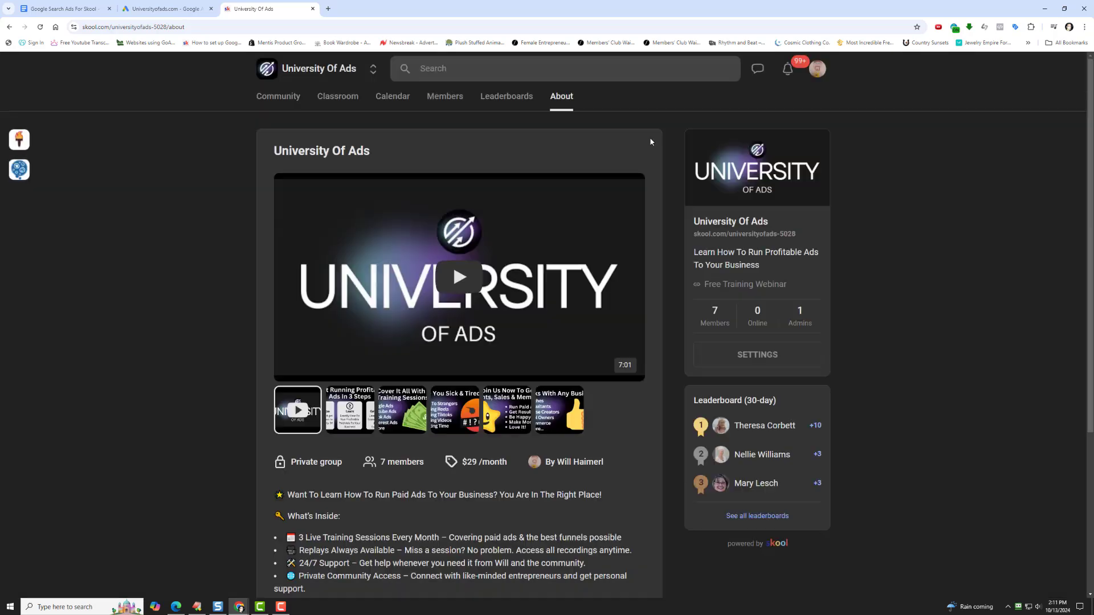
# - Return to Google Ads and finish the new conversion action setup
pyautogui.click(165, 9)
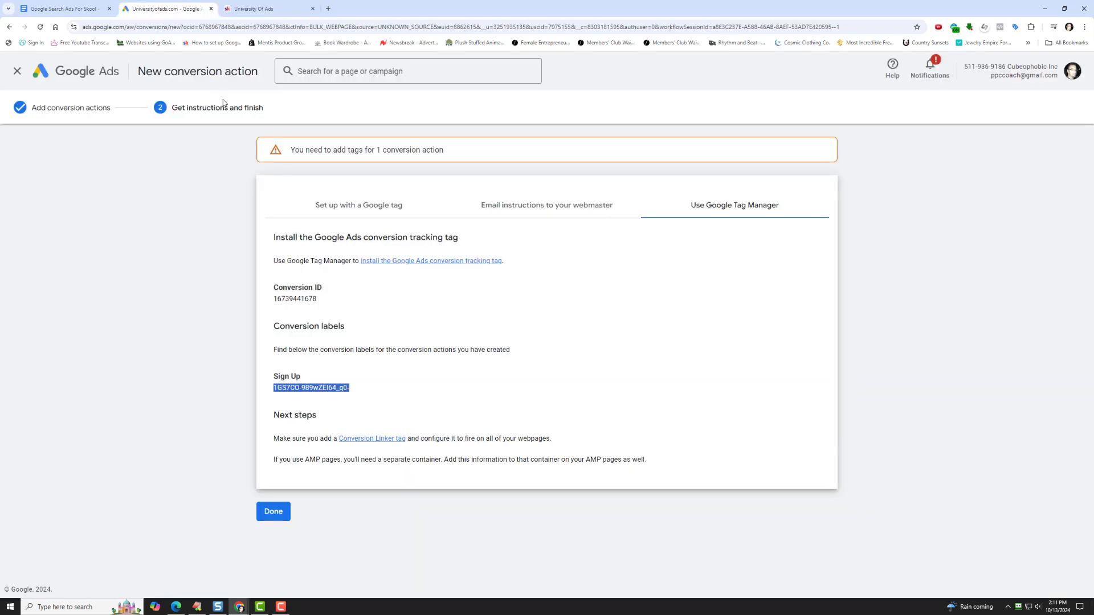
pyautogui.click(274, 511)
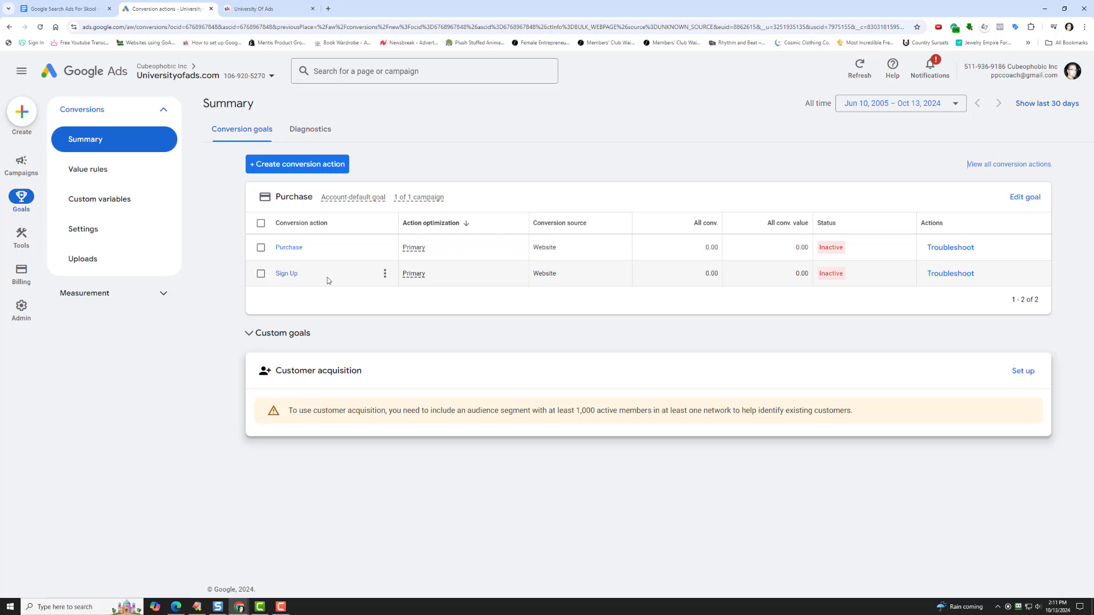
pyautogui.click(384, 273)
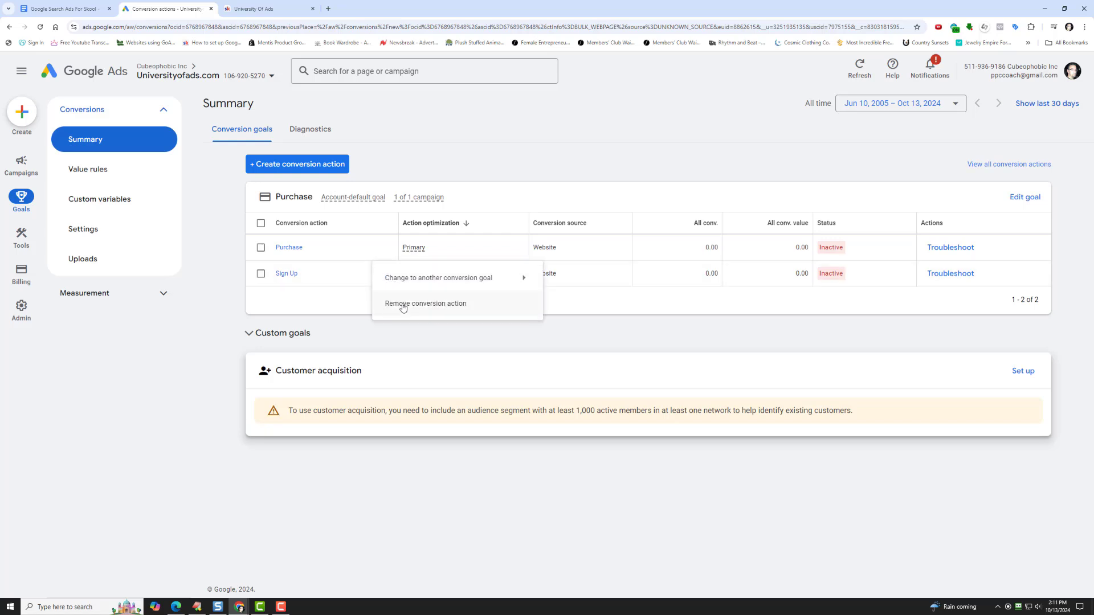
pyautogui.click(403, 304)
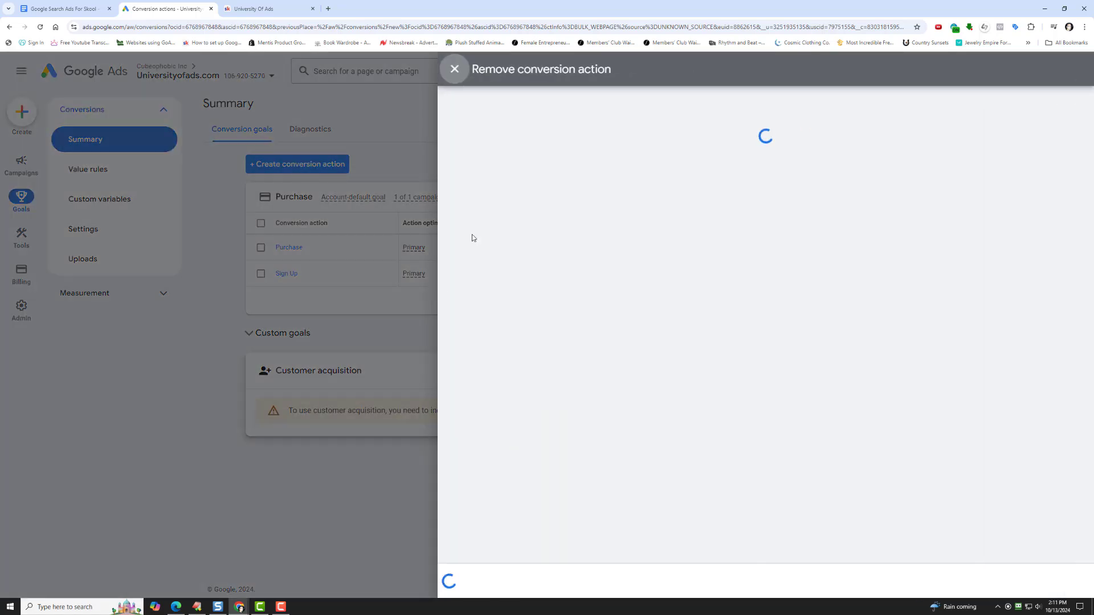
pyautogui.click(455, 69)
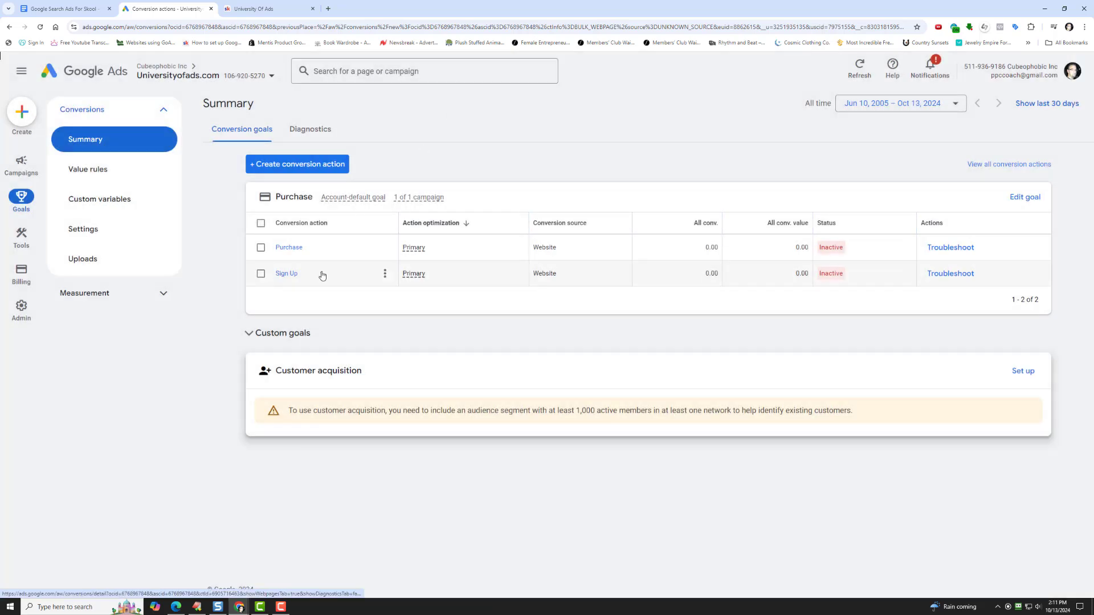
# - Remove the Sign Up conversion action from the Purchase goal and save the change
pyautogui.click(385, 273)
pyautogui.click(420, 305)
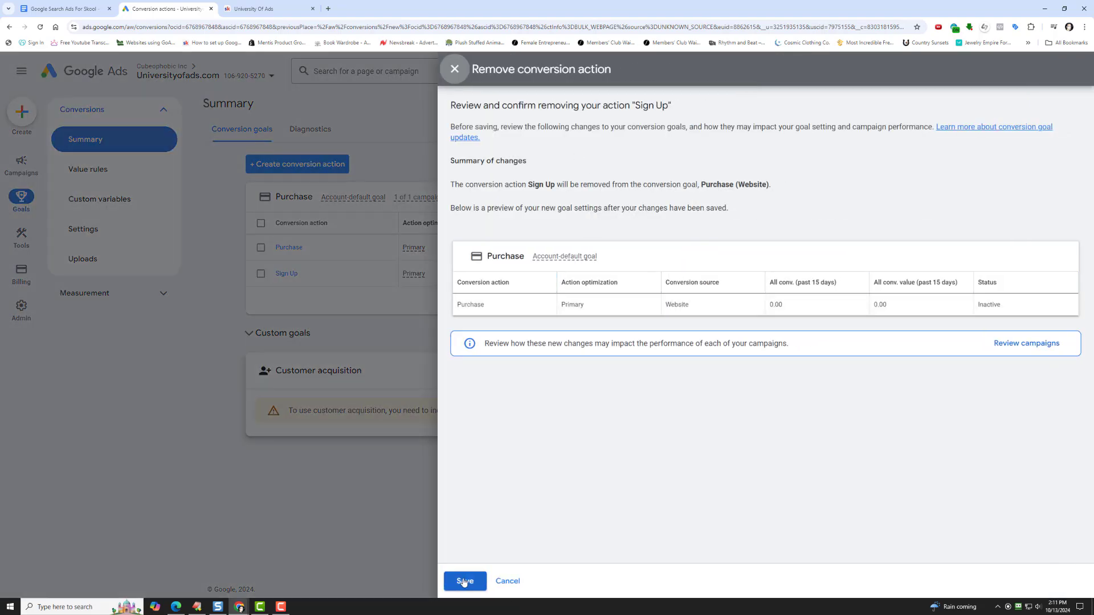
pyautogui.click(464, 582)
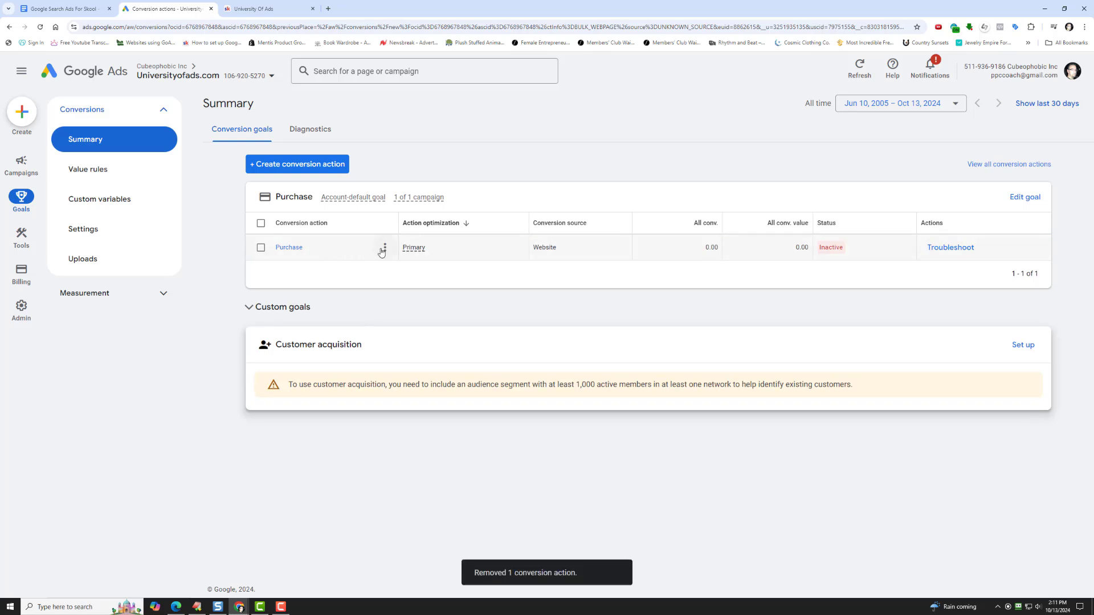
# - Copy the conversion label from the Purchase conversion action's Google Tag Manager setup instructions
pyautogui.click(384, 247)
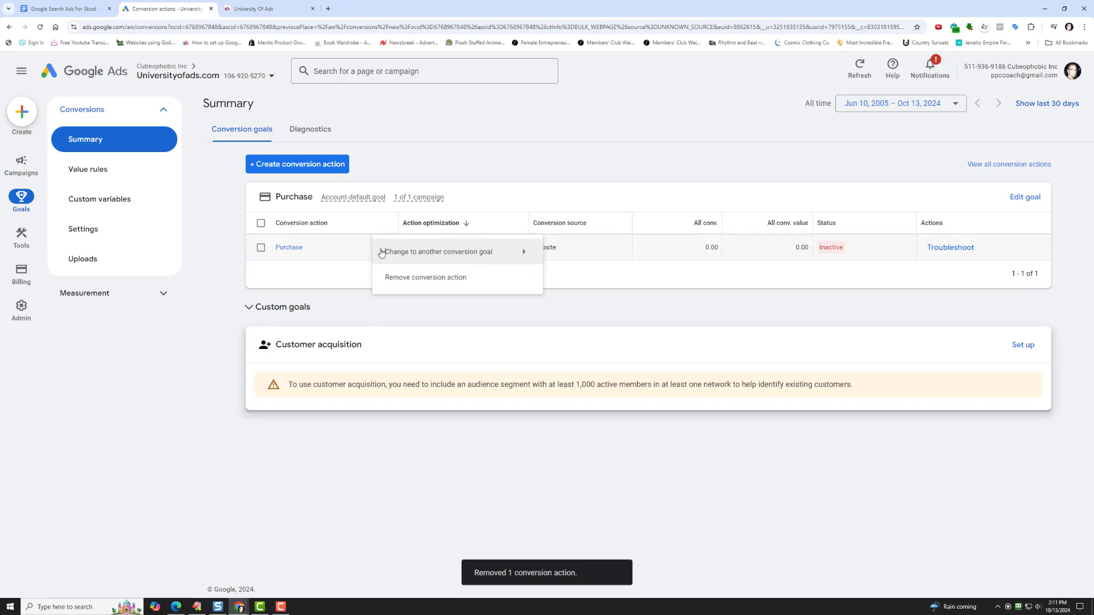
pyautogui.click(288, 247)
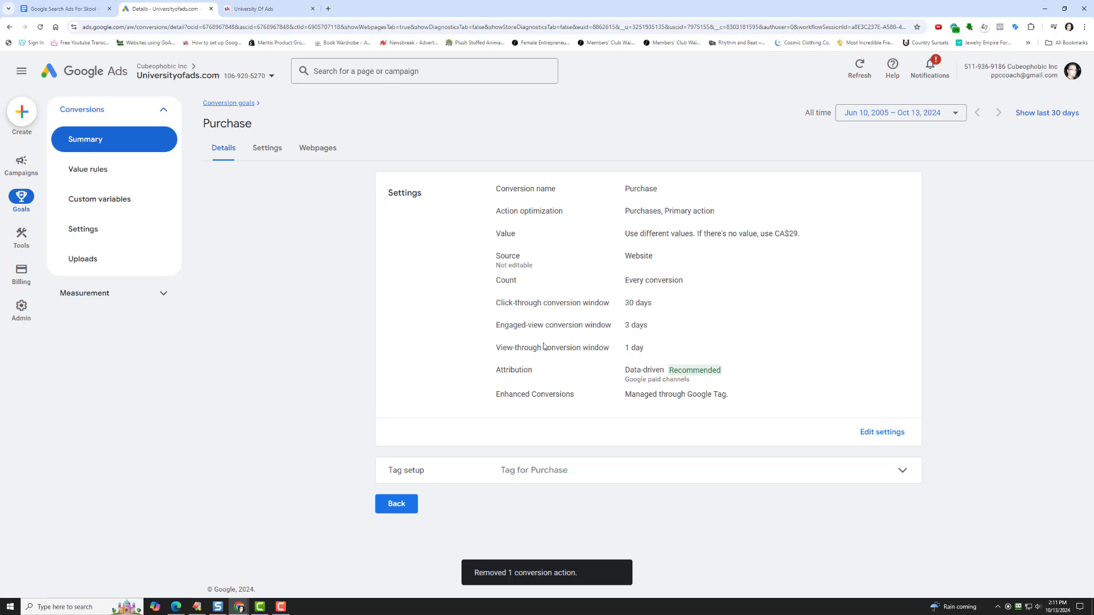
pyautogui.click(537, 474)
pyautogui.scroll(-2, 490, 462)
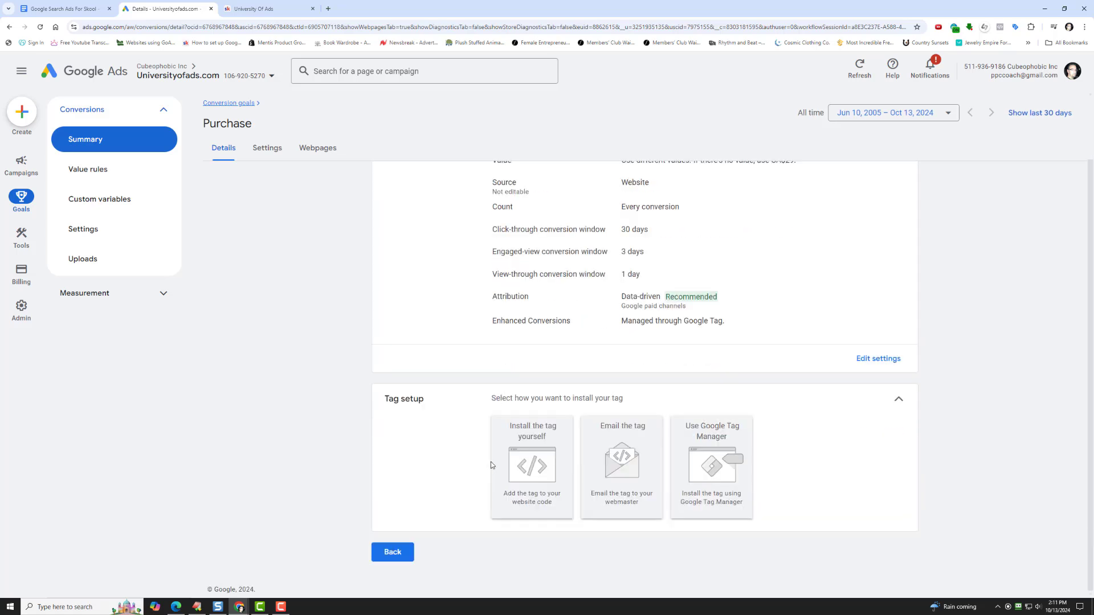
pyautogui.click(713, 469)
pyautogui.scroll(-1, 604, 356)
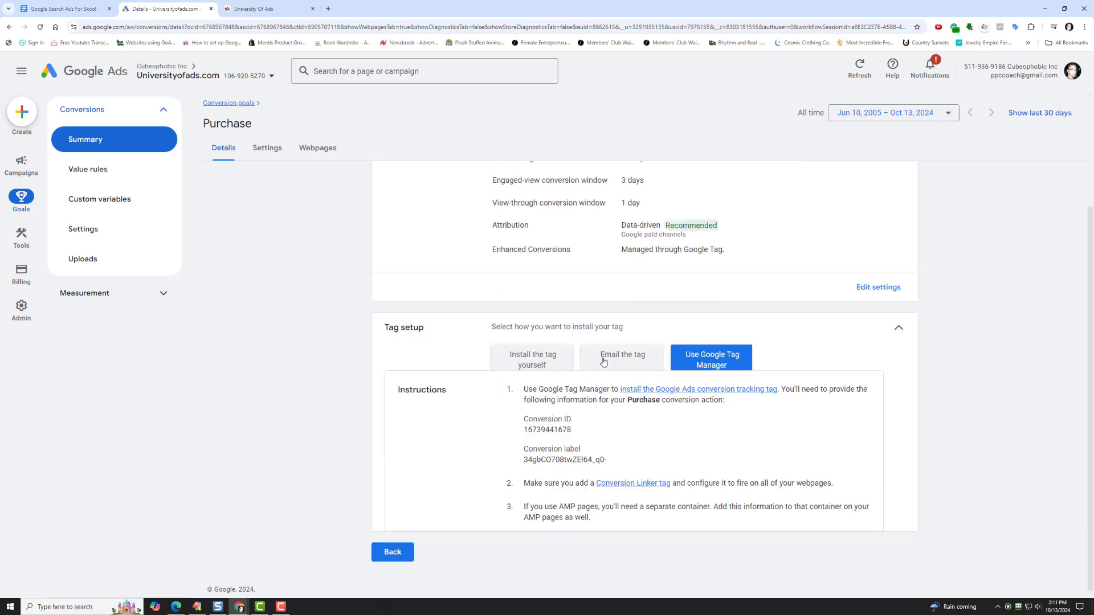
pyautogui.doubleClick(542, 463)
pyautogui.rightClick(542, 463)
pyautogui.click(561, 472)
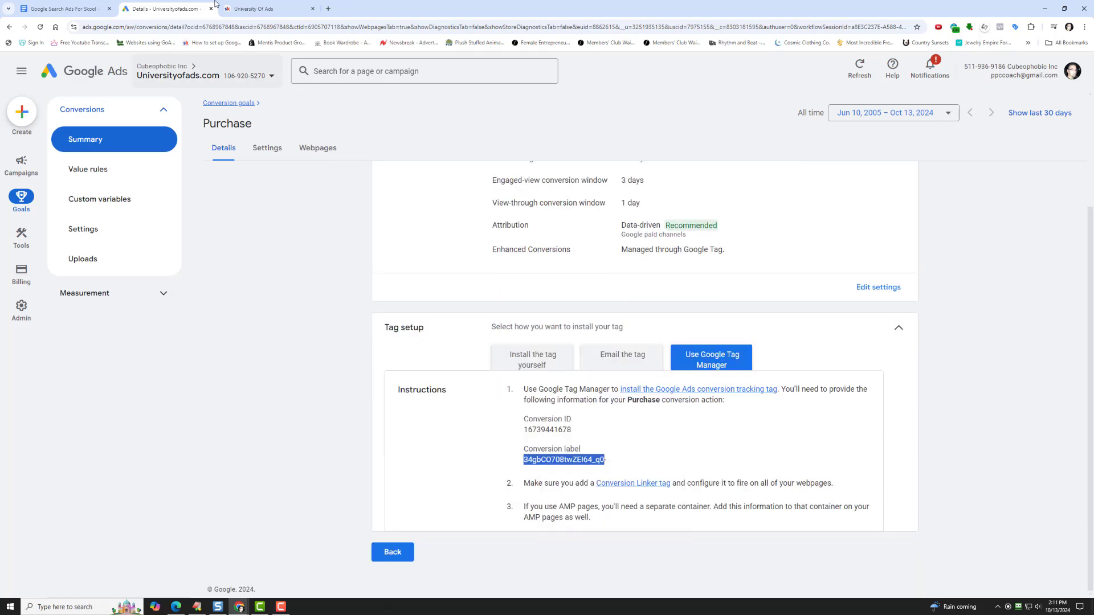
# - Switch to the Skool group's settings and disconnect the Google tag in the Google ads tracking plugin
pyautogui.click(254, 8)
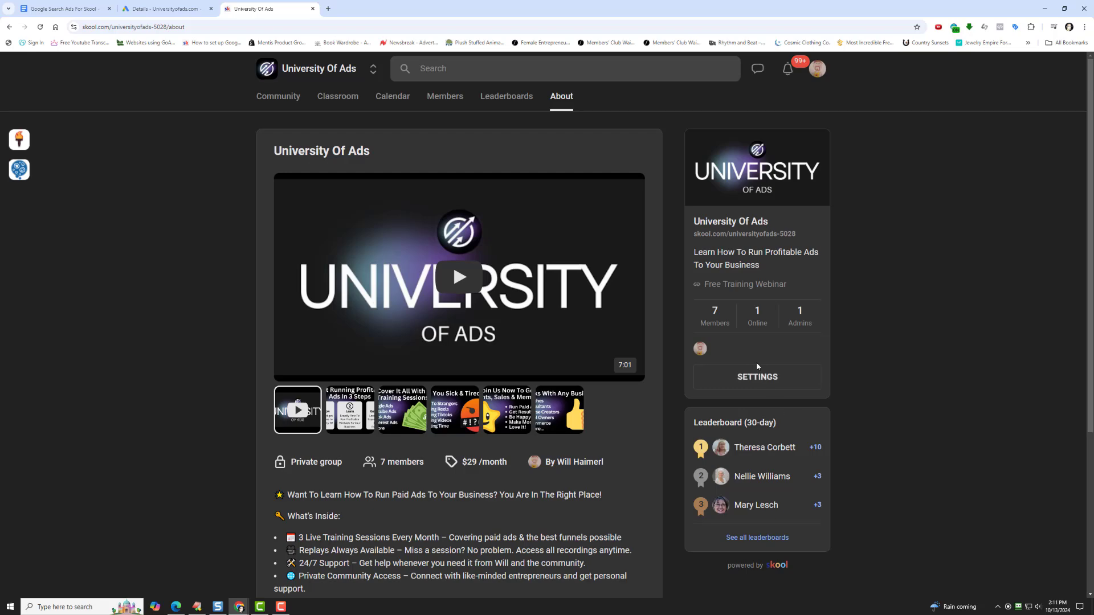
pyautogui.click(758, 377)
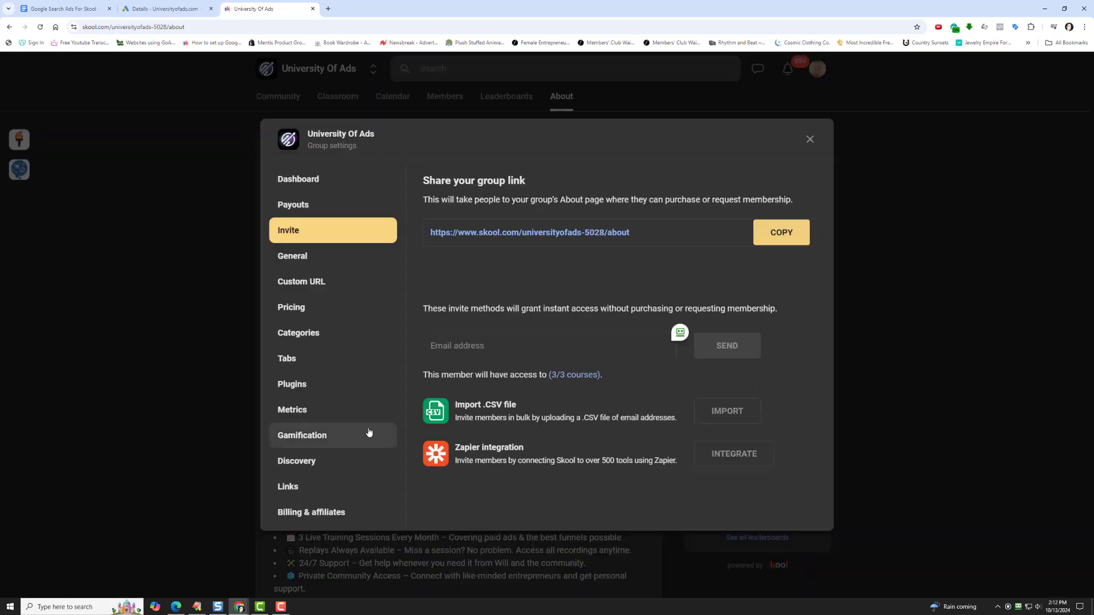
pyautogui.click(342, 386)
pyautogui.scroll(-1, 623, 431)
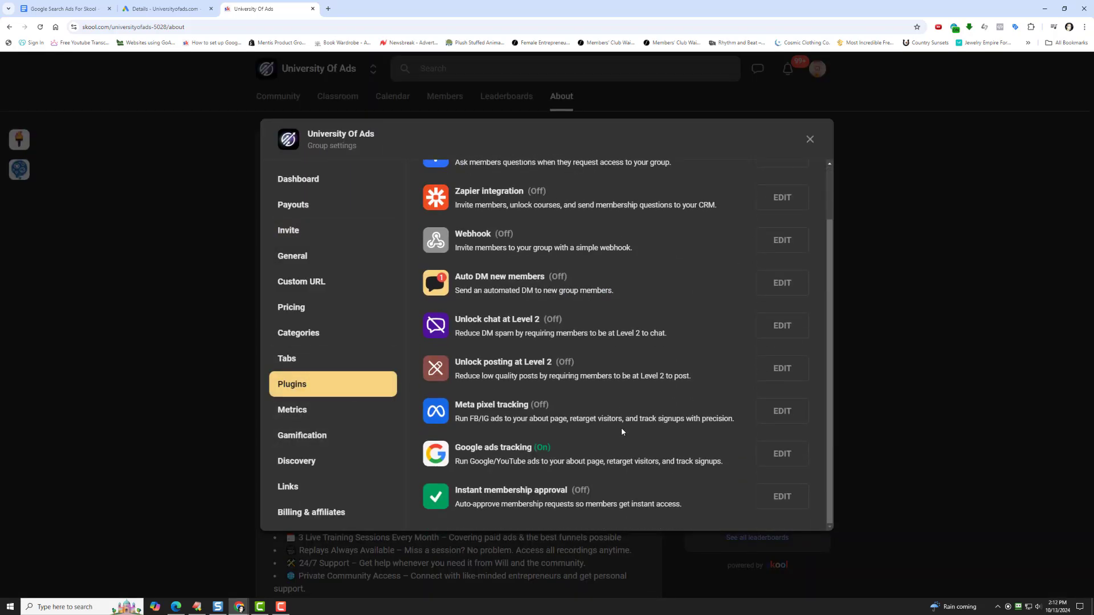
pyautogui.click(789, 455)
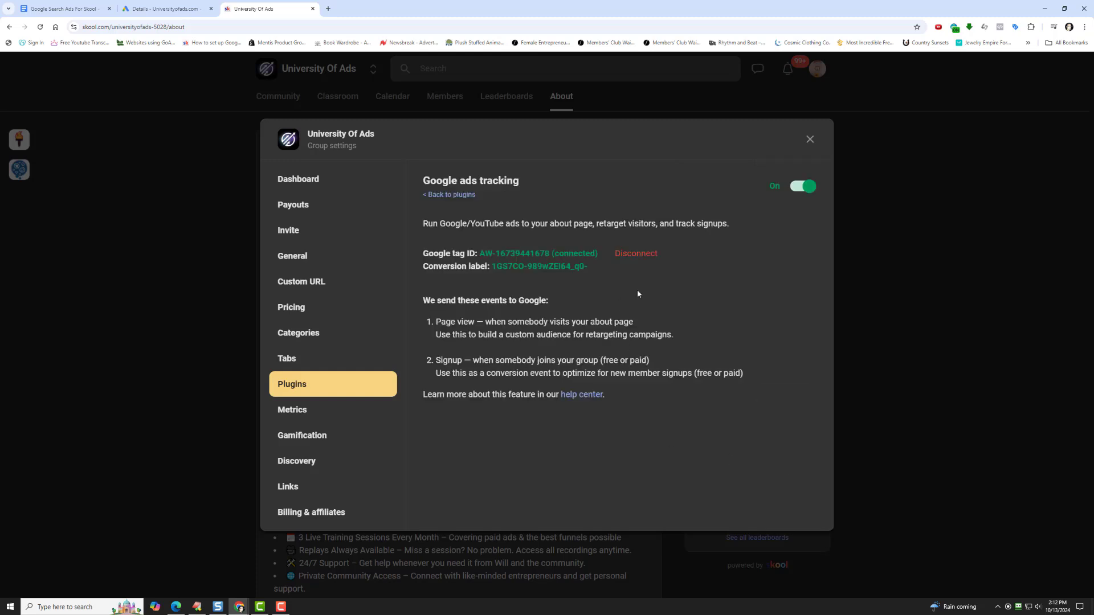
pyautogui.click(644, 255)
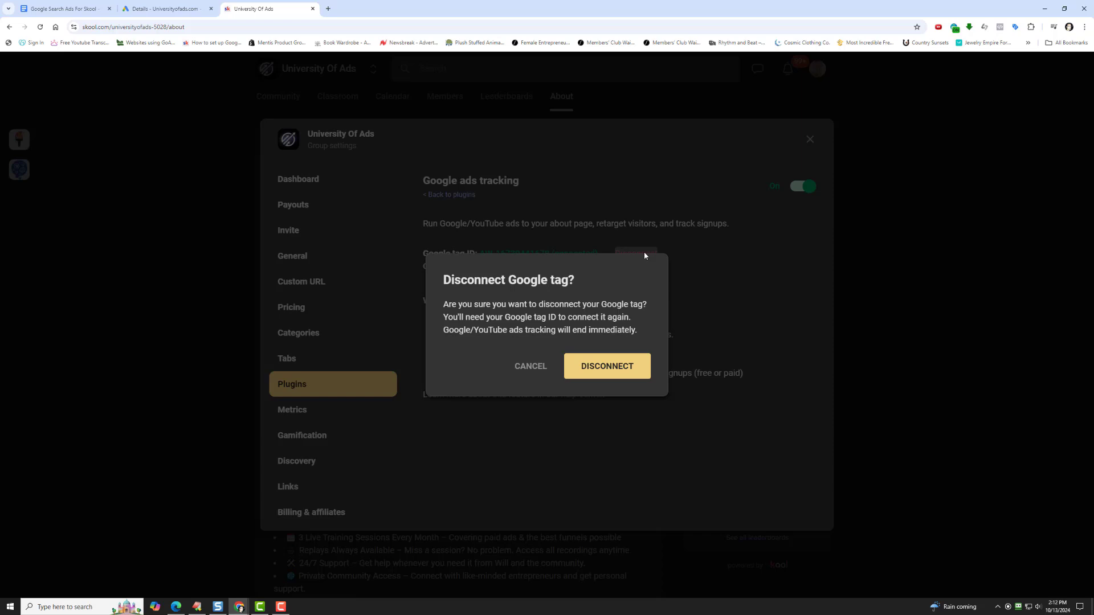
pyautogui.click(595, 379)
# - Open the Google ads tracking connection form and paste in the Purchase conversion label
pyautogui.click(517, 267)
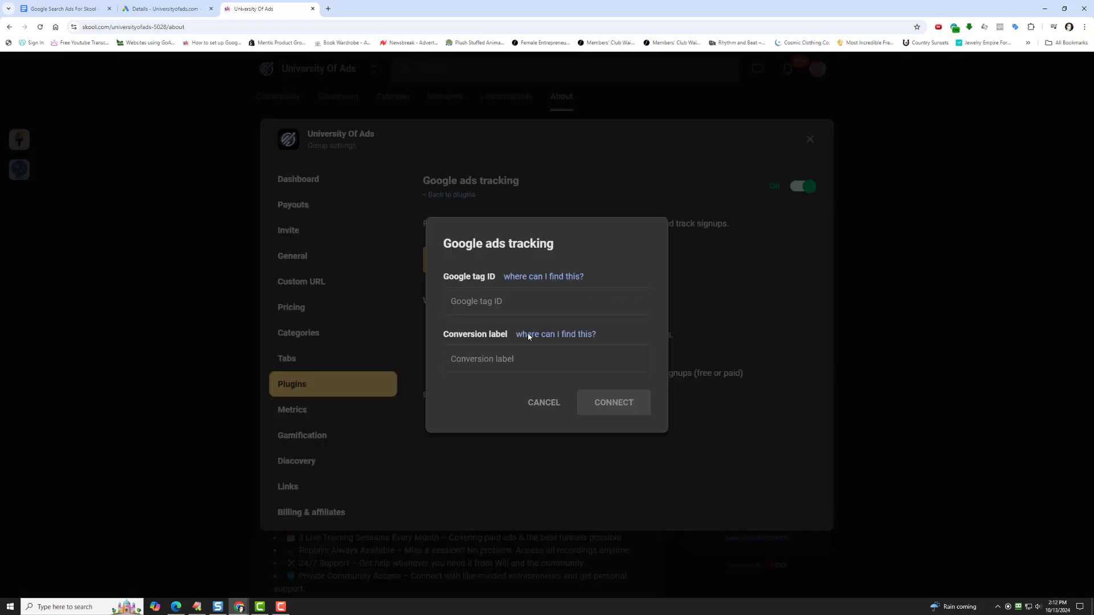
pyautogui.rightClick(512, 357)
pyautogui.click(536, 440)
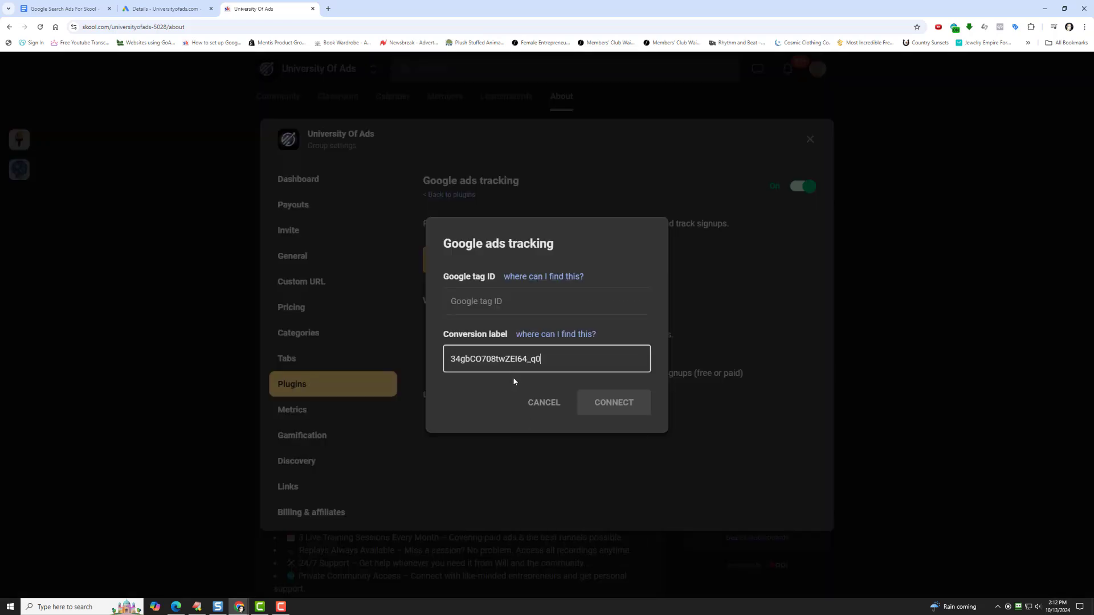
# - In Google Ads, open the Universityofads.com Google tag in Data manager and copy its tag ID
pyautogui.click(194, 9)
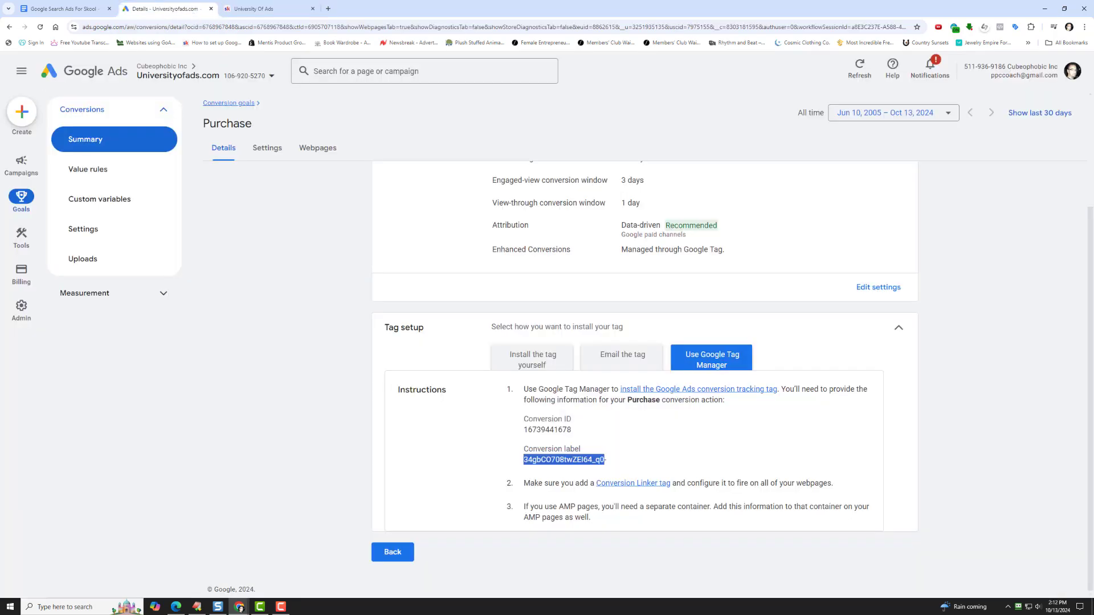
pyautogui.click(86, 201)
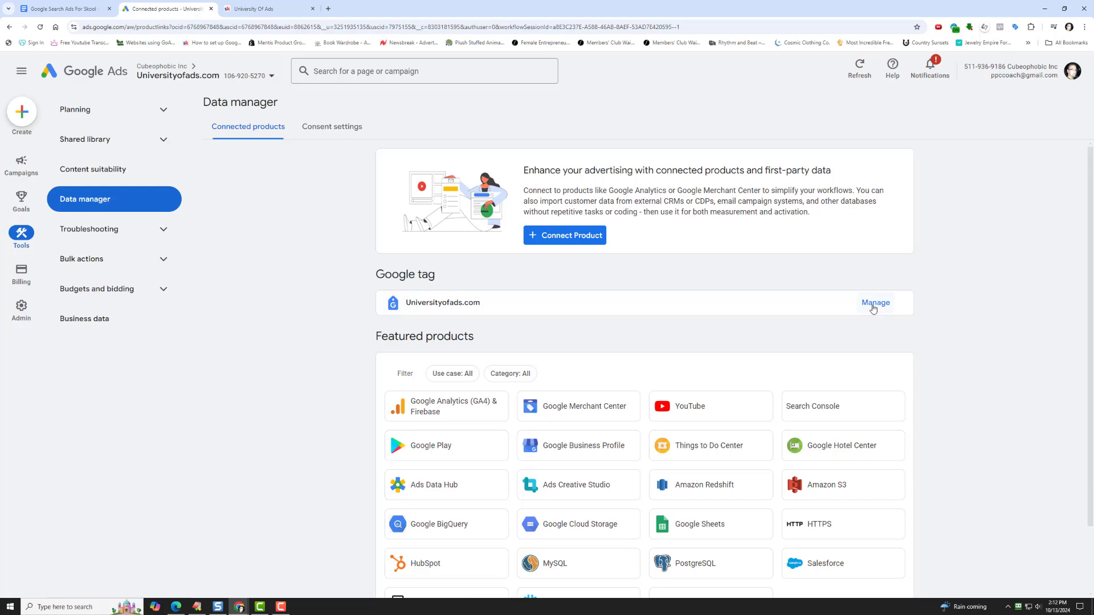
pyautogui.click(875, 303)
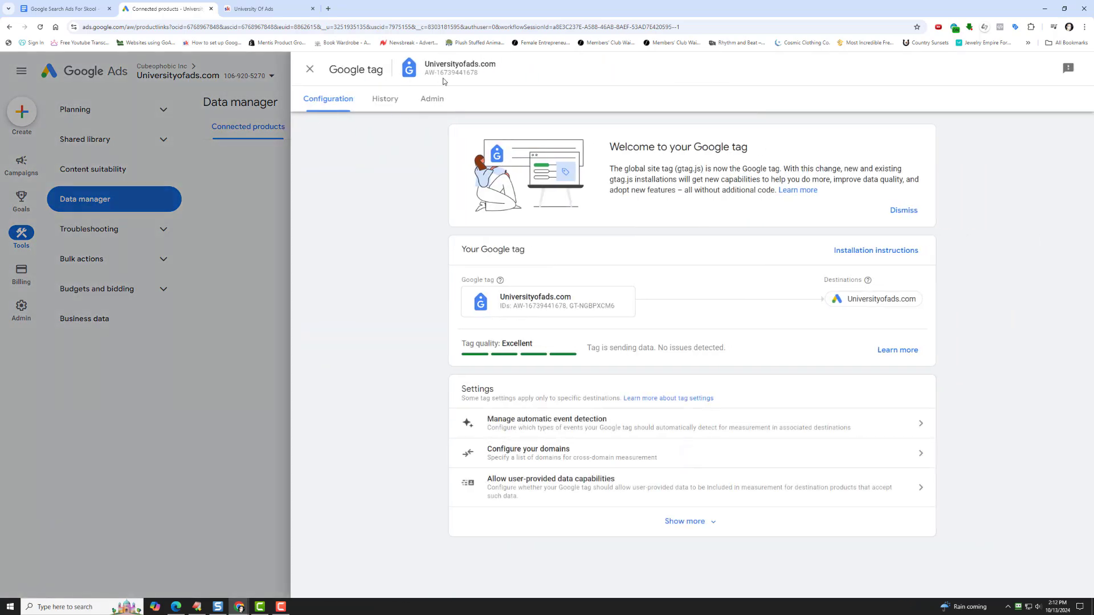
pyautogui.tripleClick(447, 74)
pyautogui.rightClick(450, 76)
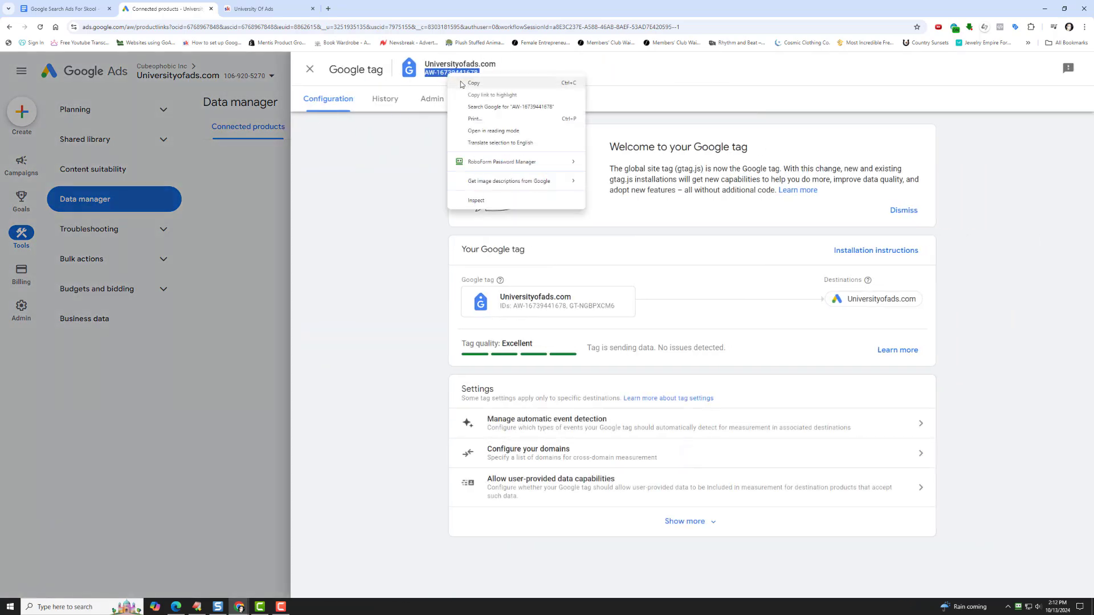
pyautogui.click(473, 83)
# - Paste the Google tag ID into Skool's Google ads tracking form, connect it and close the group settings
pyautogui.click(271, 9)
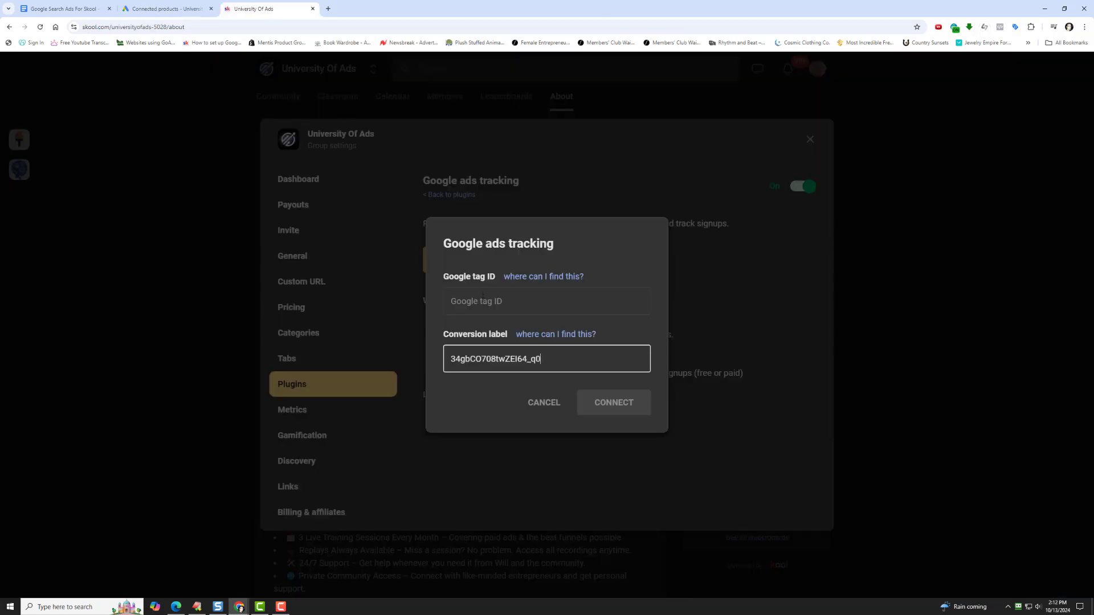
pyautogui.rightClick(483, 294)
pyautogui.click(516, 383)
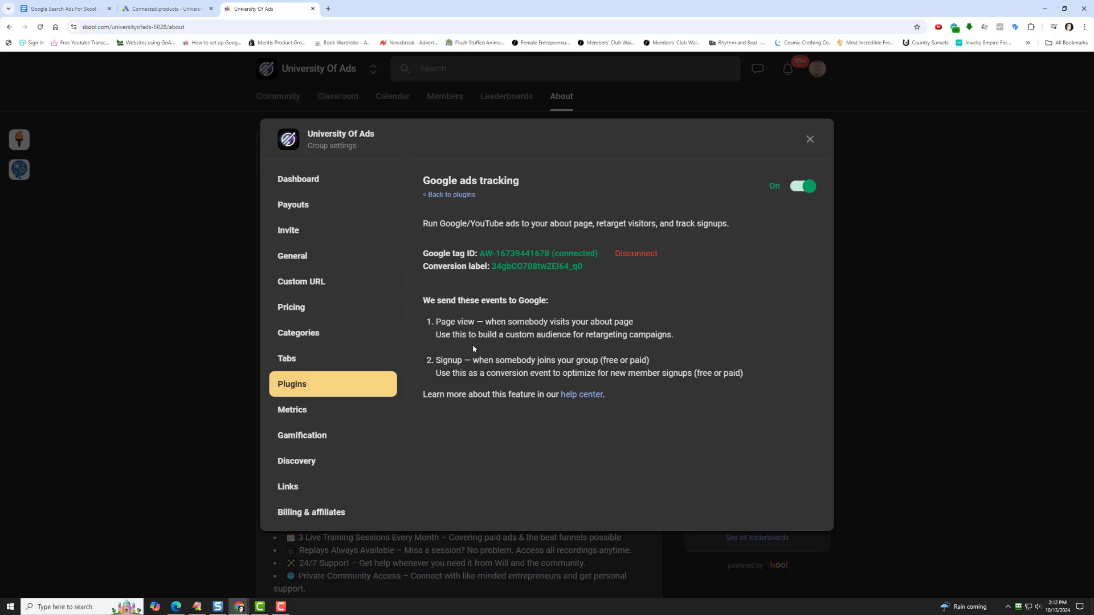
pyautogui.click(809, 139)
# - Close the Google tag details in Google Ads and start a new campaign from the campaign list
pyautogui.click(165, 9)
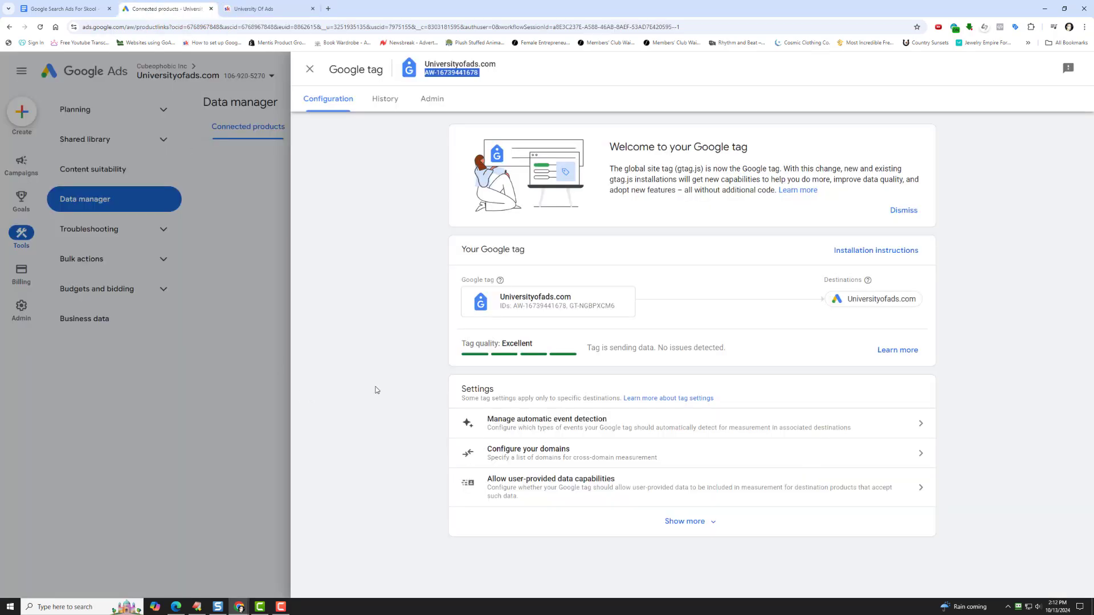
pyautogui.click(310, 69)
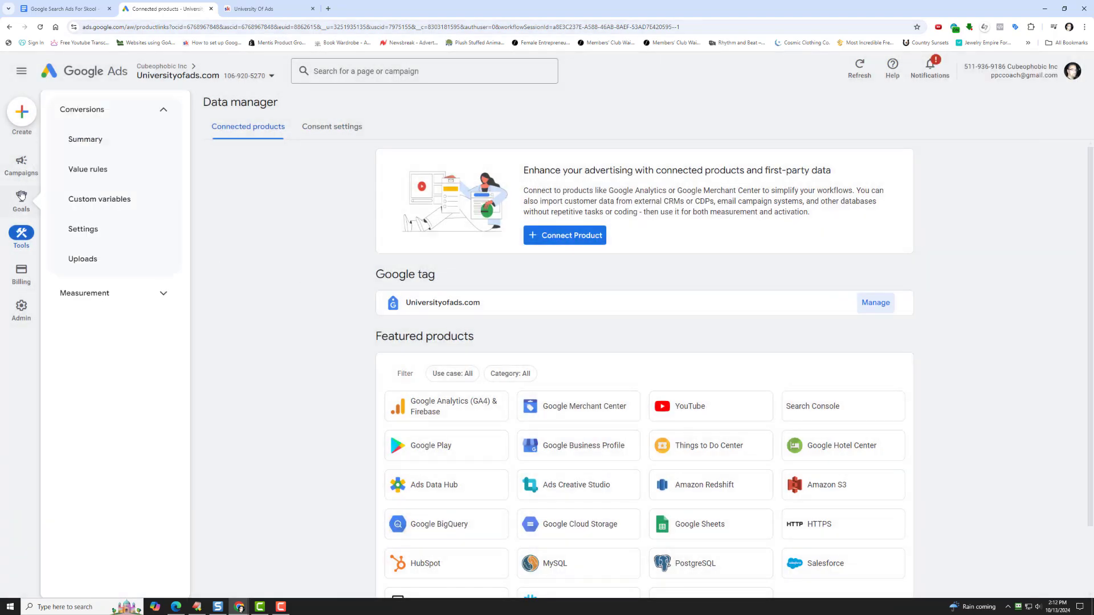
pyautogui.click(21, 164)
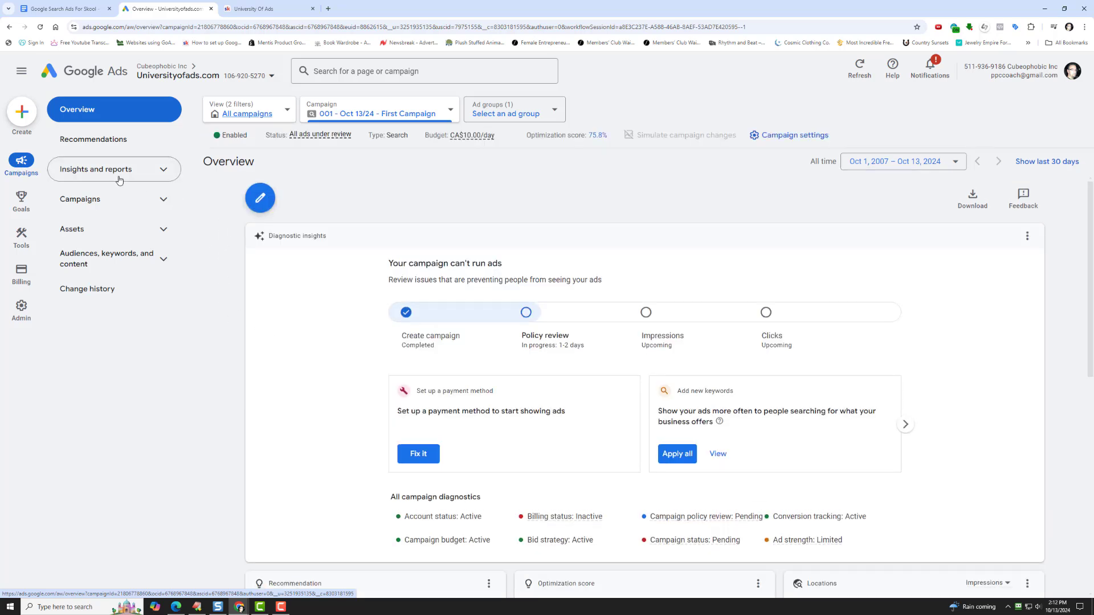
pyautogui.click(101, 208)
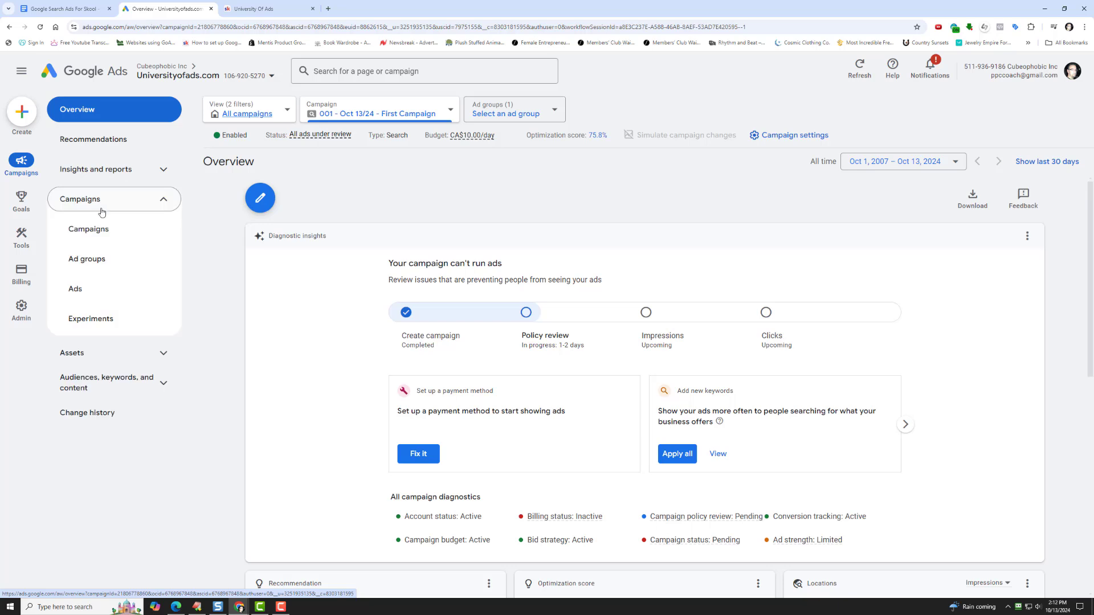
pyautogui.click(98, 233)
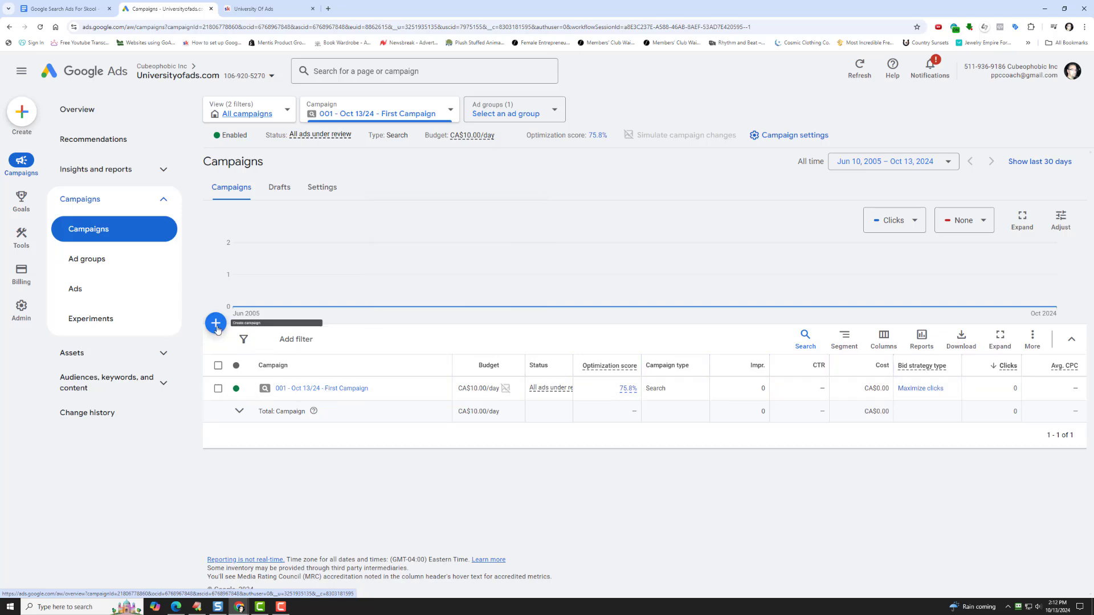
pyautogui.click(216, 324)
pyautogui.click(218, 330)
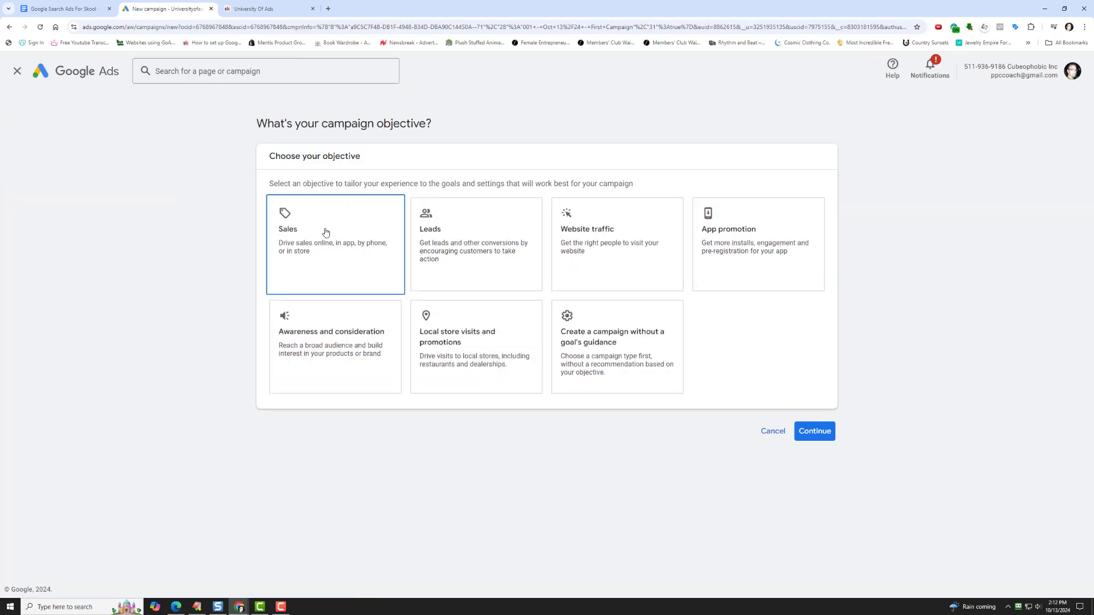
# - Choose the Sales objective, keep the Purchases conversion goal, and select a Search campaign that aims for website visits
pyautogui.click(325, 234)
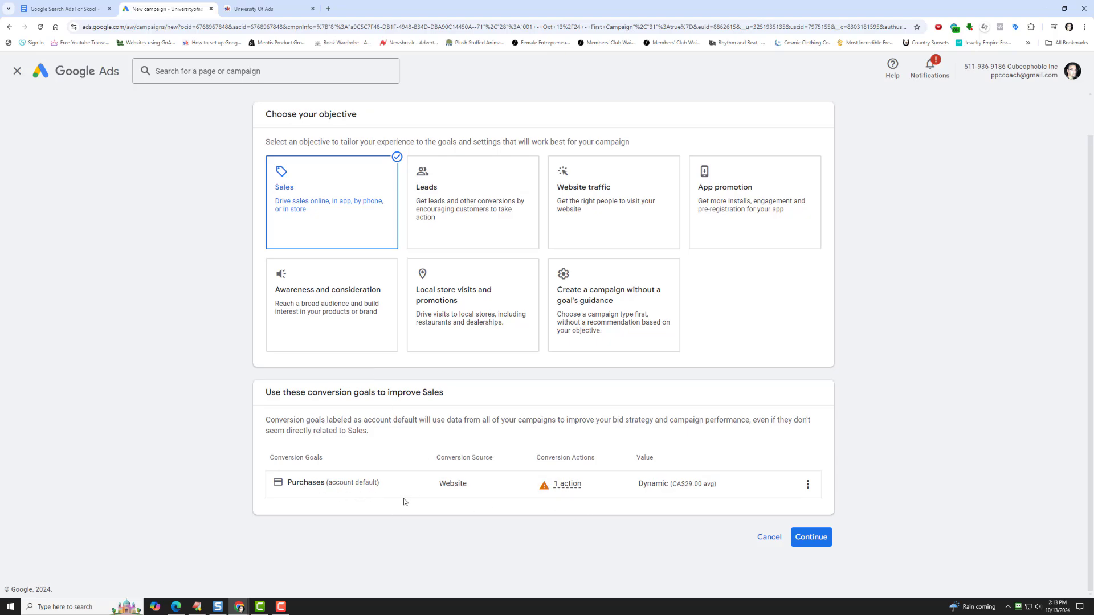
pyautogui.click(820, 539)
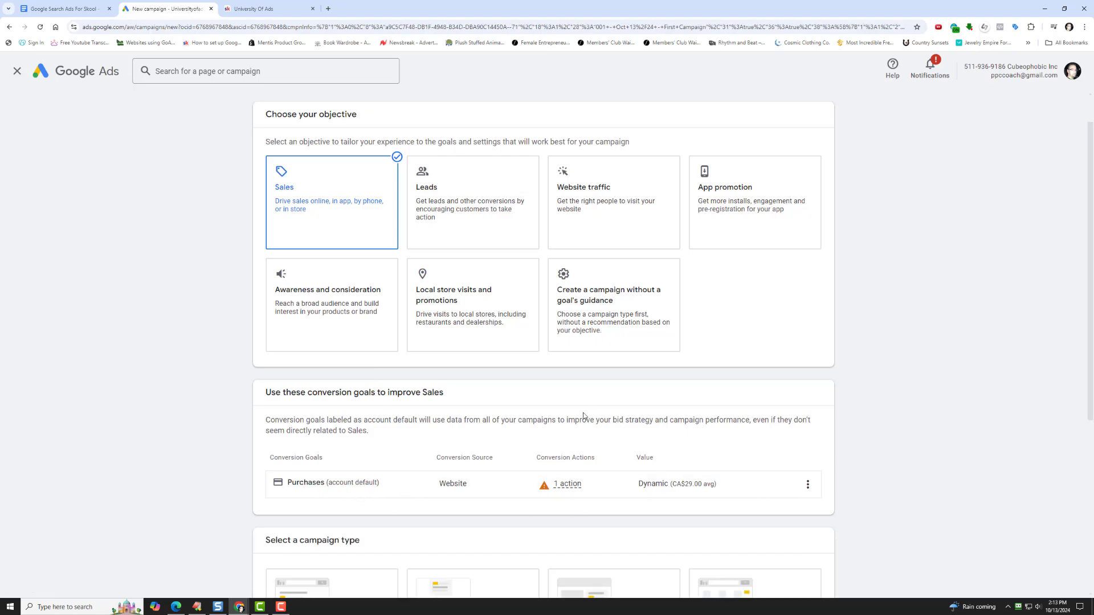
pyautogui.click(321, 342)
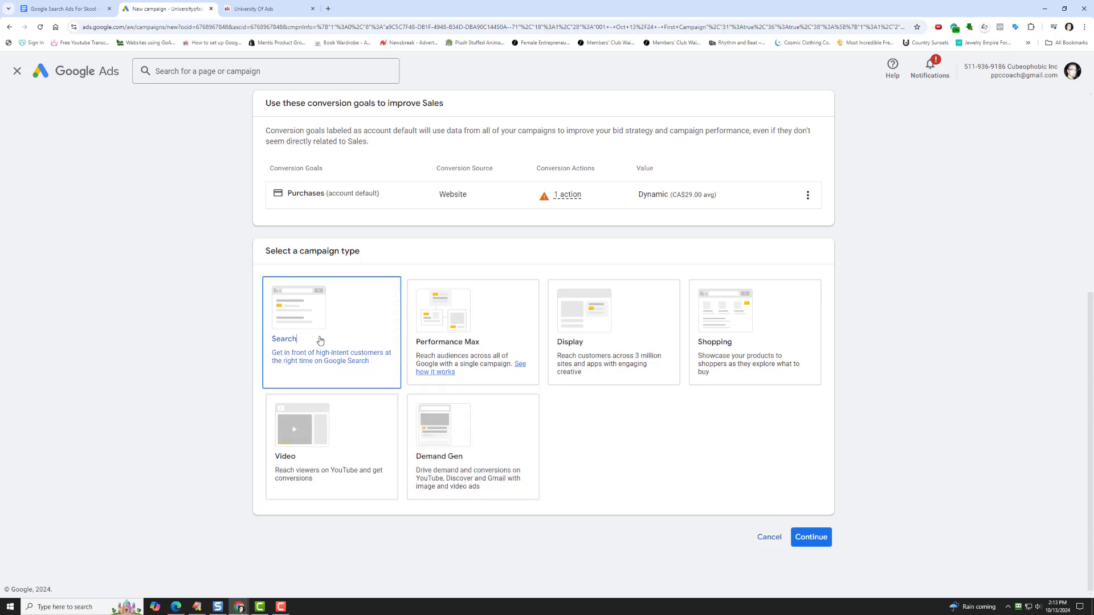
pyautogui.click(340, 454)
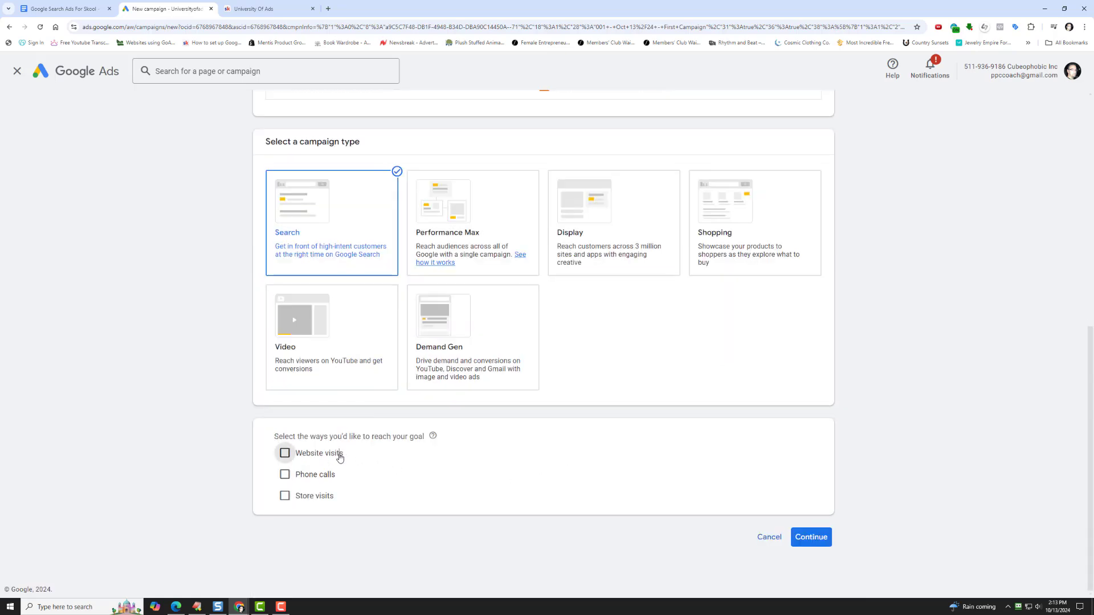
# - Copy the University Of Ads about page URL from Skool and submit it as the campaign's business website in Google Ads
pyautogui.click(235, 8)
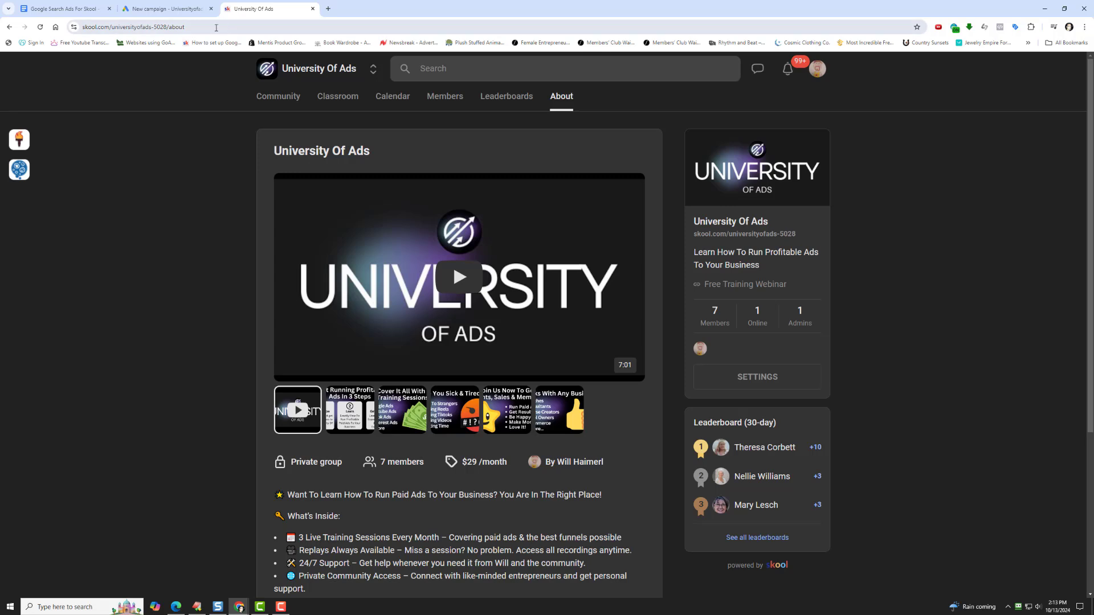
pyautogui.click(215, 27)
pyautogui.rightClick(217, 27)
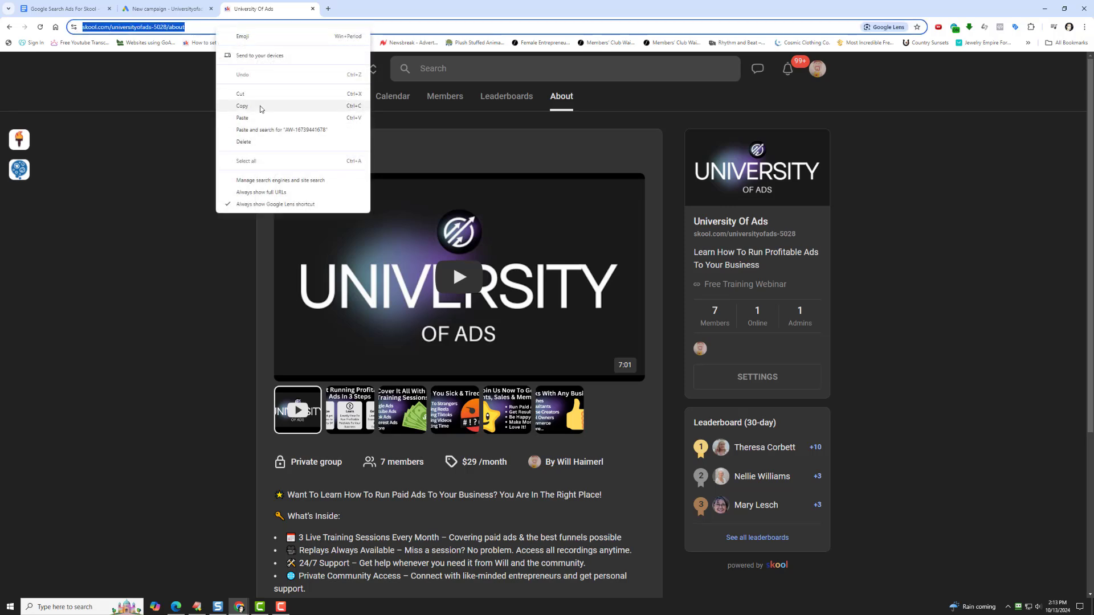
pyautogui.click(263, 107)
pyautogui.click(165, 8)
pyautogui.rightClick(404, 473)
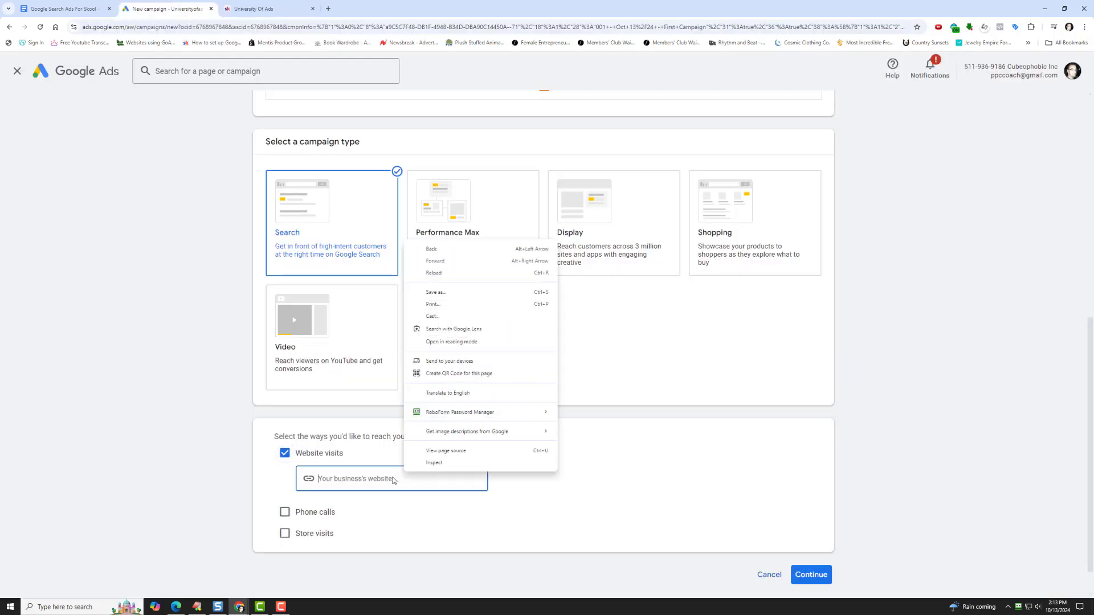
pyautogui.rightClick(393, 478)
pyautogui.click(426, 362)
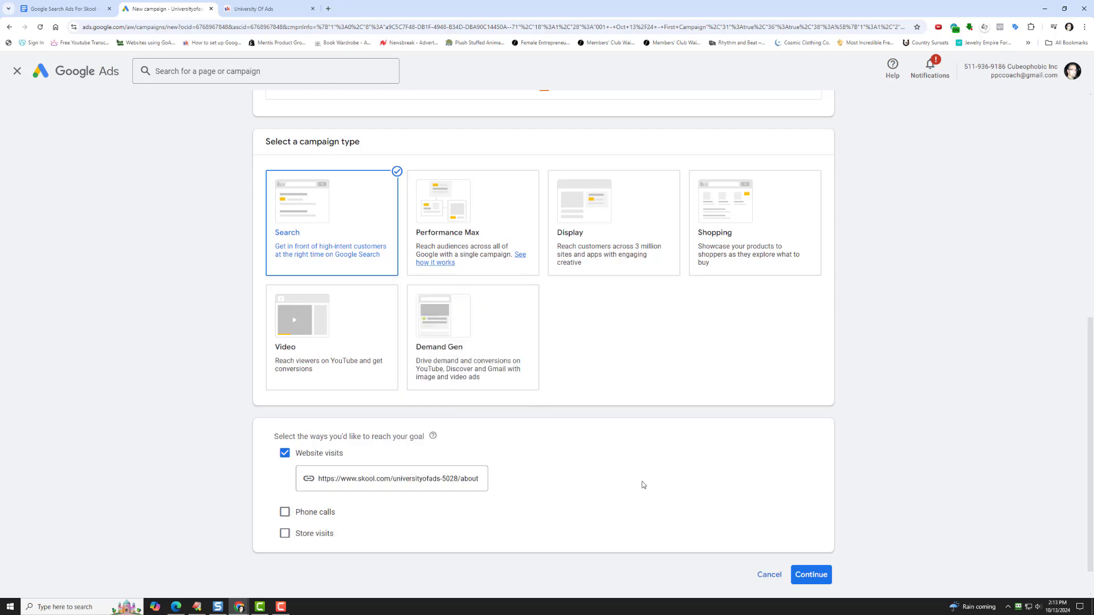
pyautogui.click(803, 577)
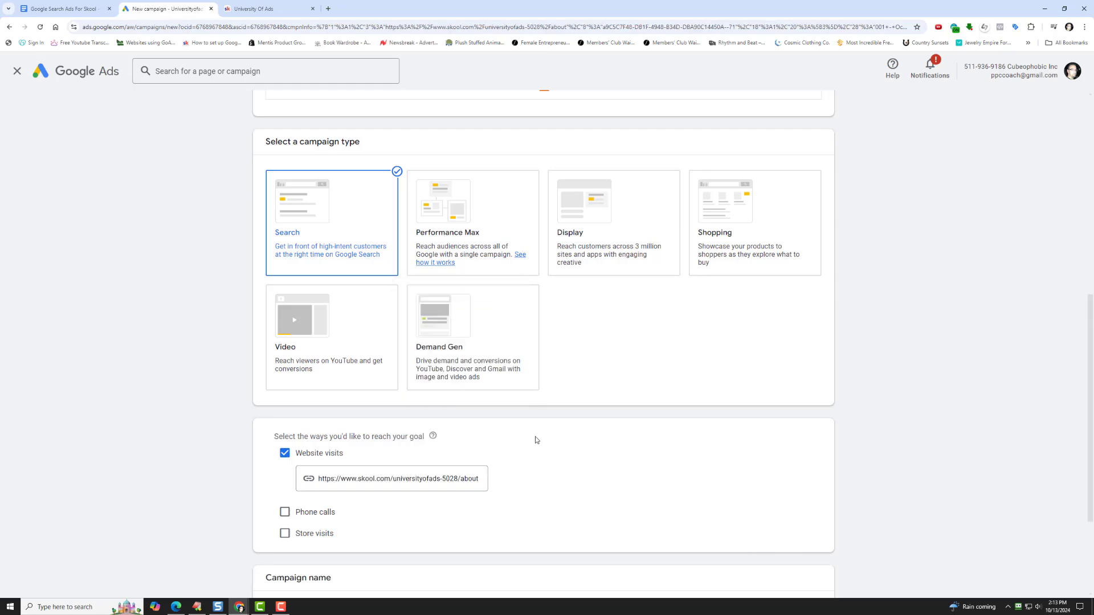
# - Name the campaign "002 - Oct 13/24 - Demo Campaign" and continue to the bidding settings
pyautogui.scroll(-3, 540, 442)
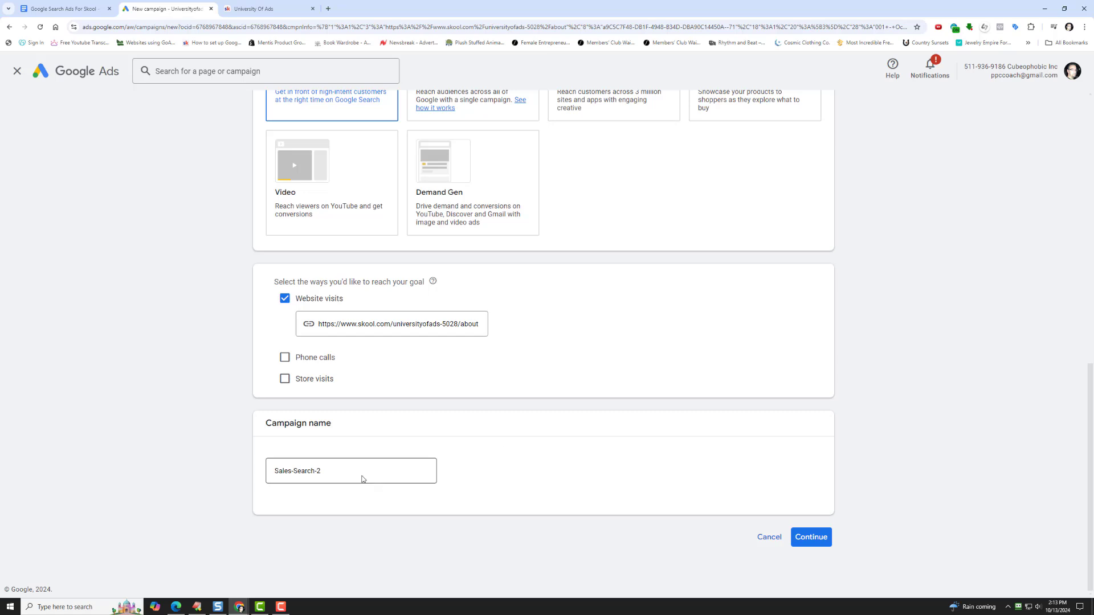
pyautogui.moveTo(364, 478); pyautogui.dragTo(210, 481)
pyautogui.write('002 - Oct 13/24 -')
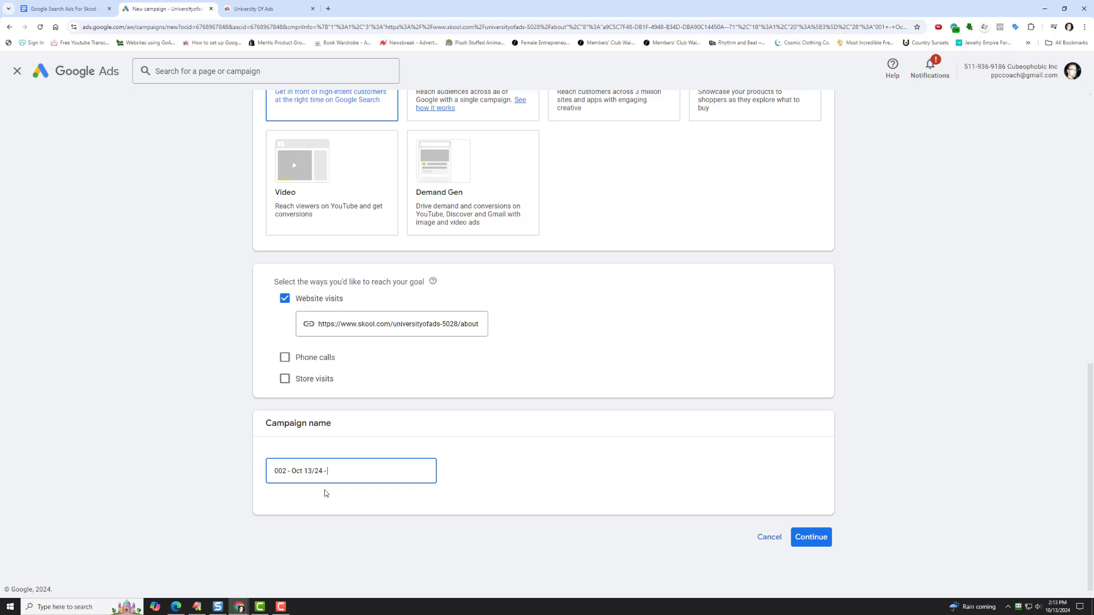
pyautogui.write('emo Campaign')
pyautogui.click(811, 537)
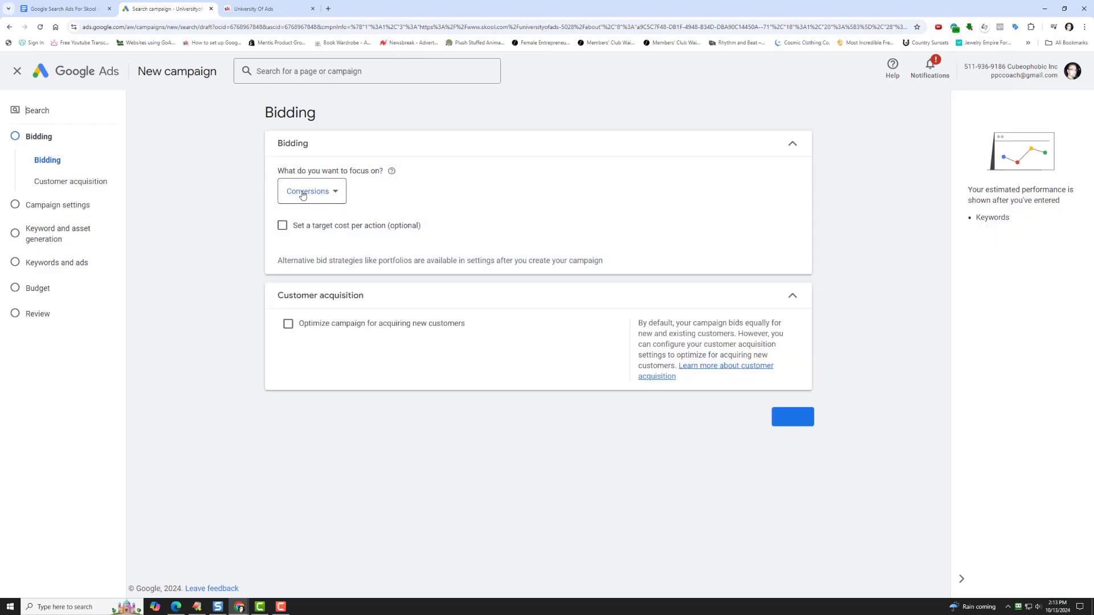
# - Set the bidding focus to Clicks and enable a maximum cost per click bid limit
pyautogui.click(304, 194)
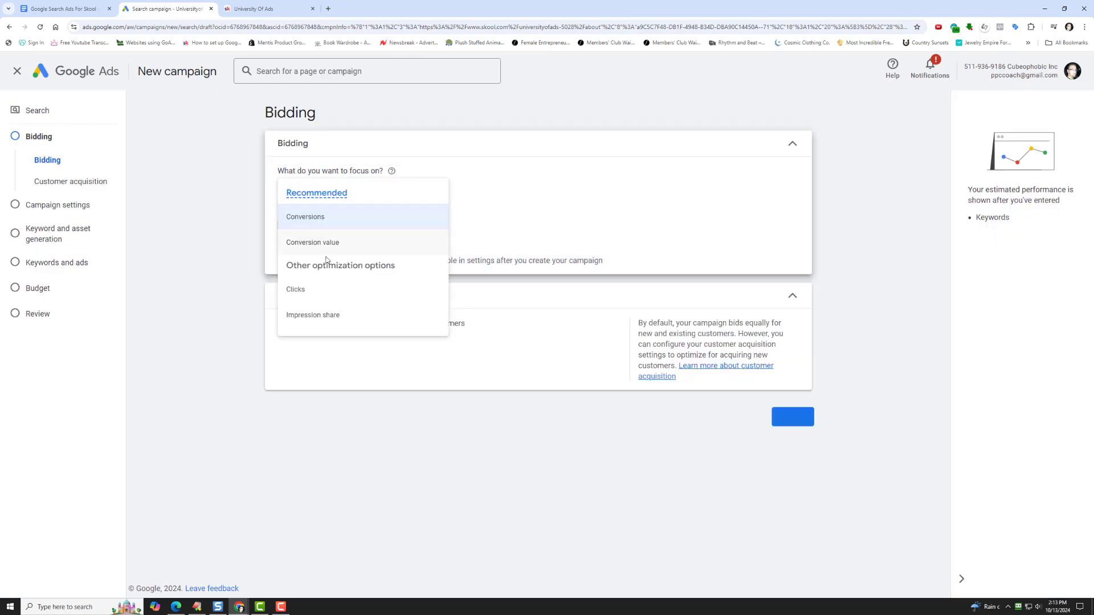
pyautogui.click(314, 282)
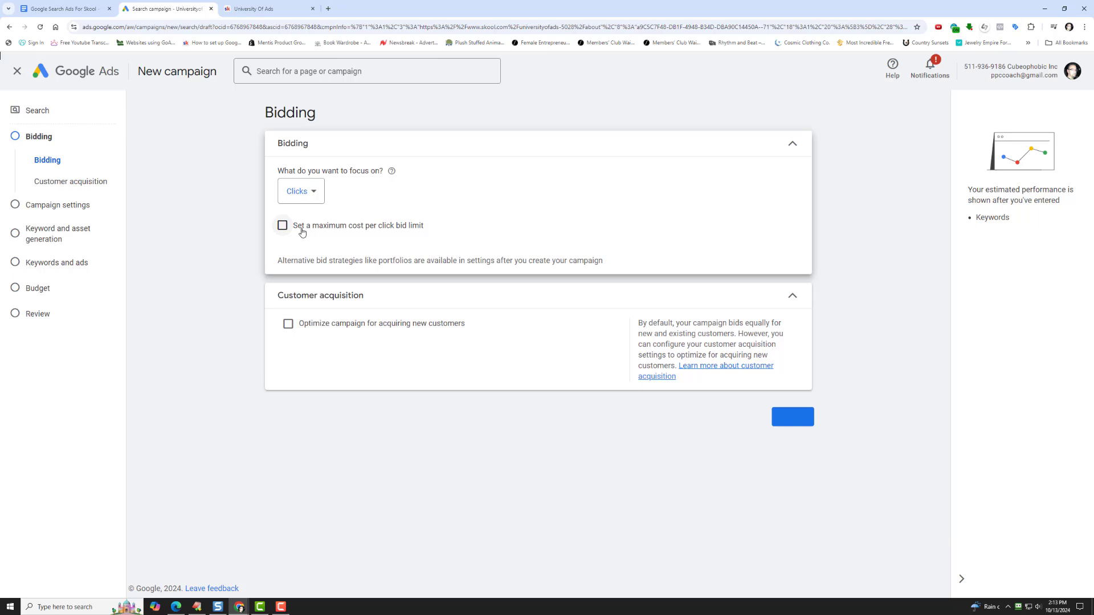
pyautogui.click(282, 226)
pyautogui.click(318, 268)
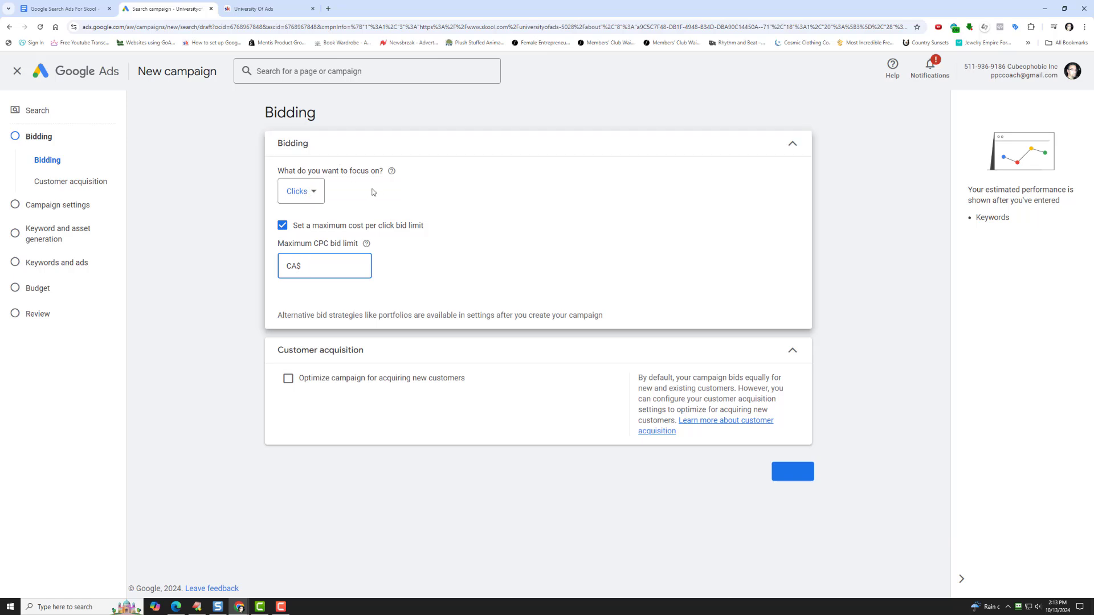
# - Try optimizing the campaign for acquiring new customers and examine the requirements and setup for the existing customer list
pyautogui.click(317, 381)
pyautogui.scroll(-3, 368, 465)
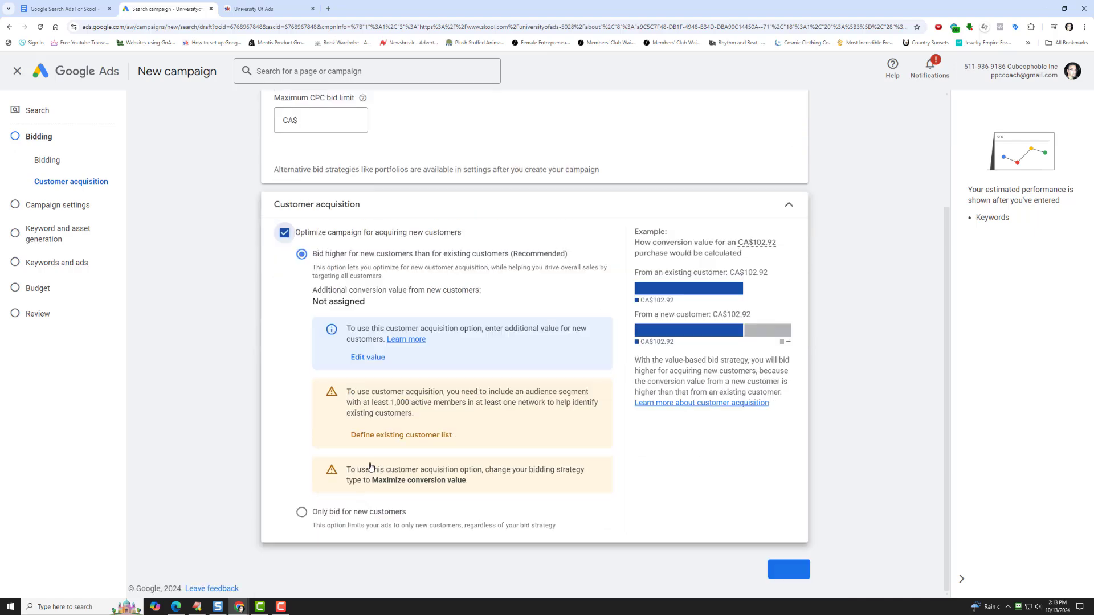
pyautogui.moveTo(391, 402); pyautogui.dragTo(504, 429)
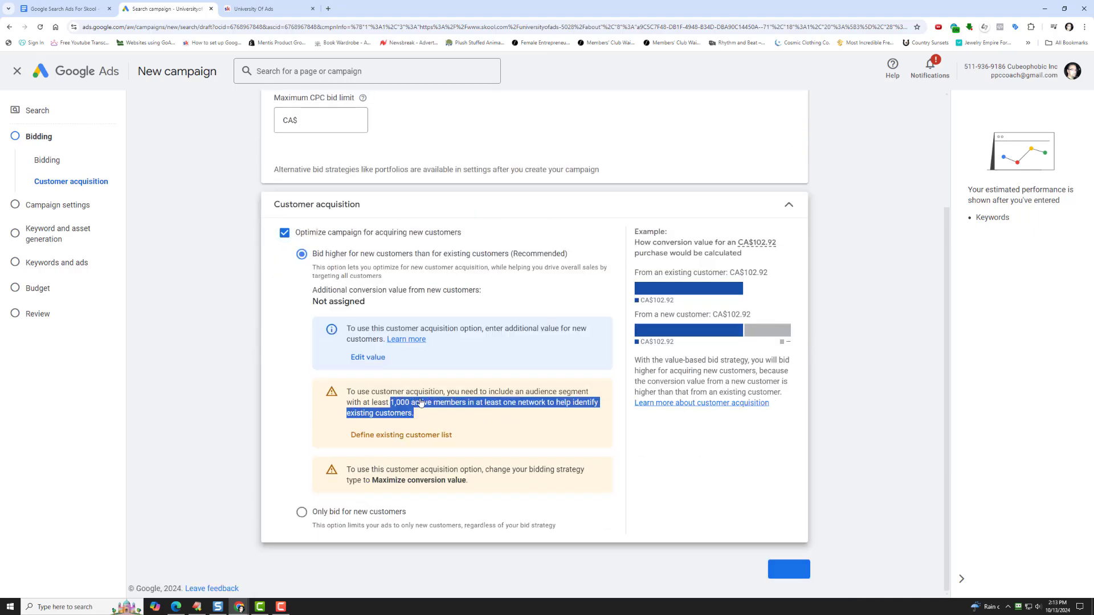
pyautogui.click(435, 435)
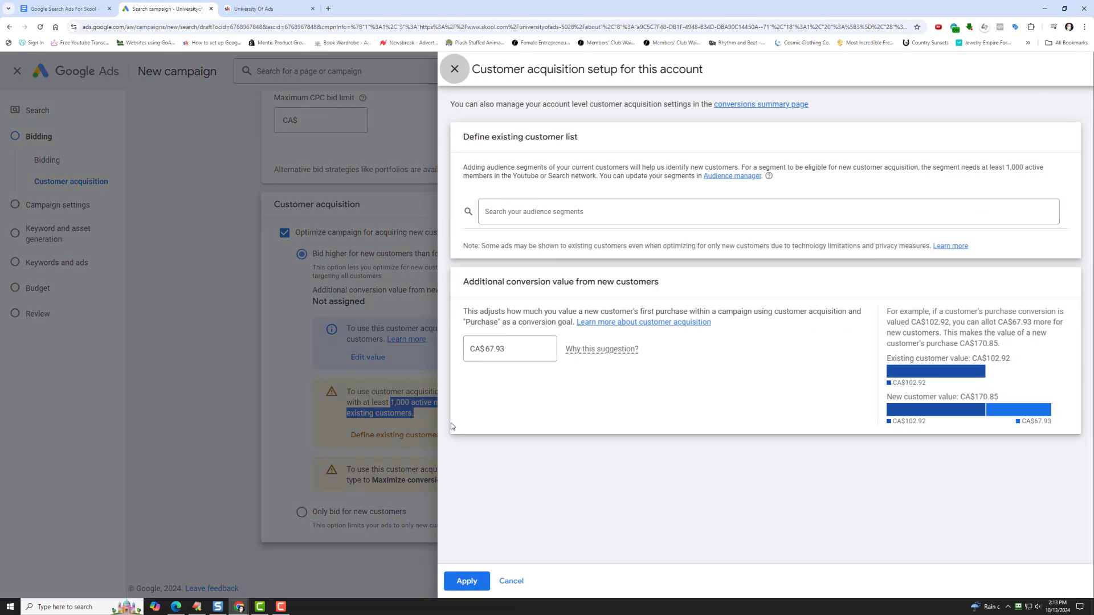
pyautogui.click(455, 69)
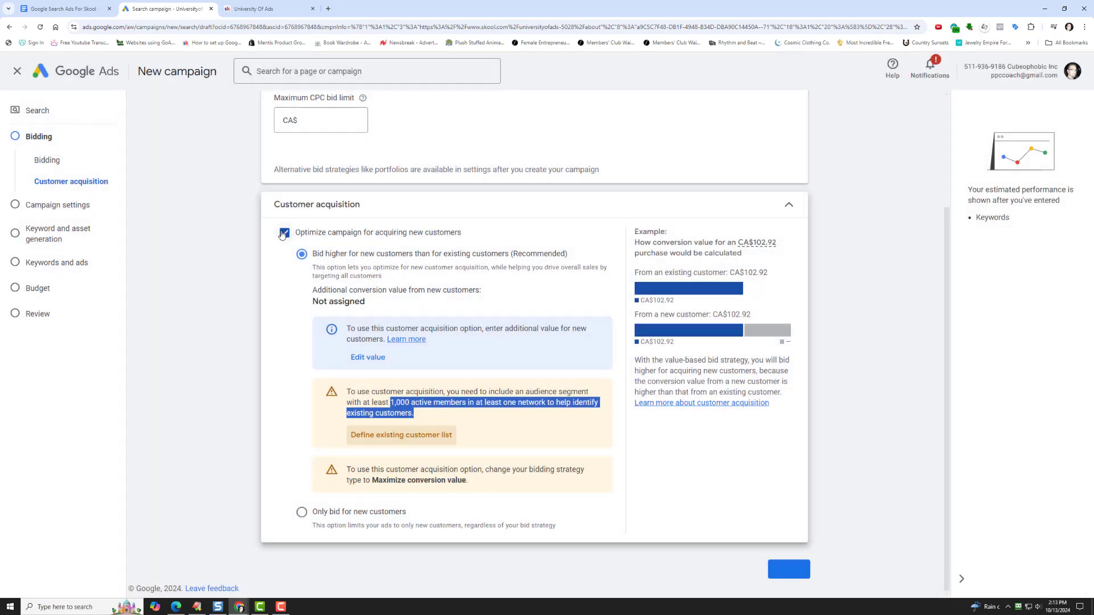
pyautogui.click(284, 232)
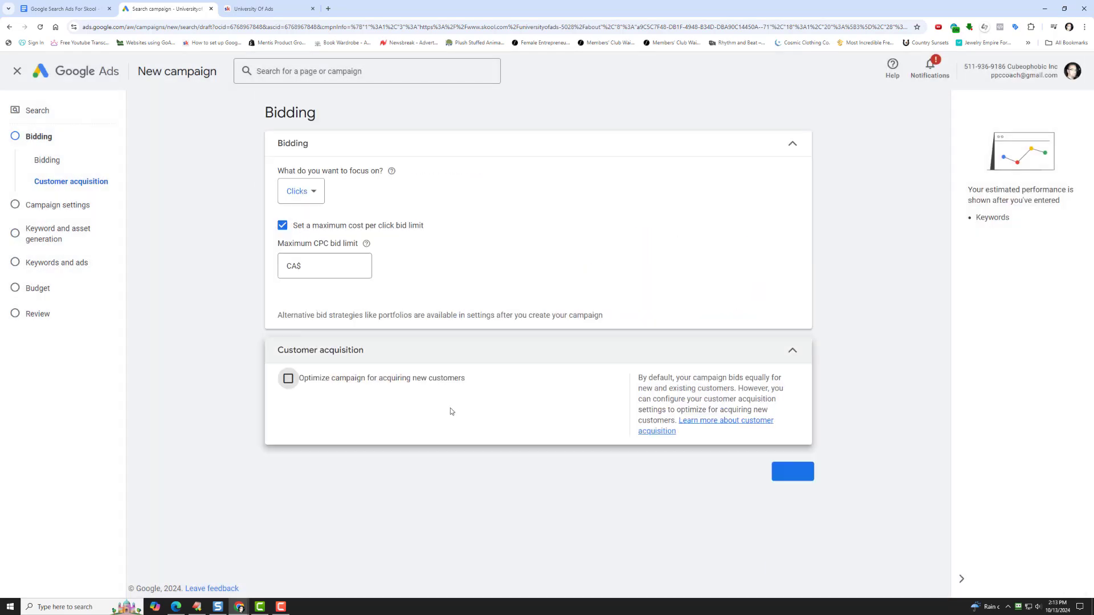
# - Proceed to the campaign settings and exclude both Google search partners and the Google Display Network
pyautogui.click(795, 477)
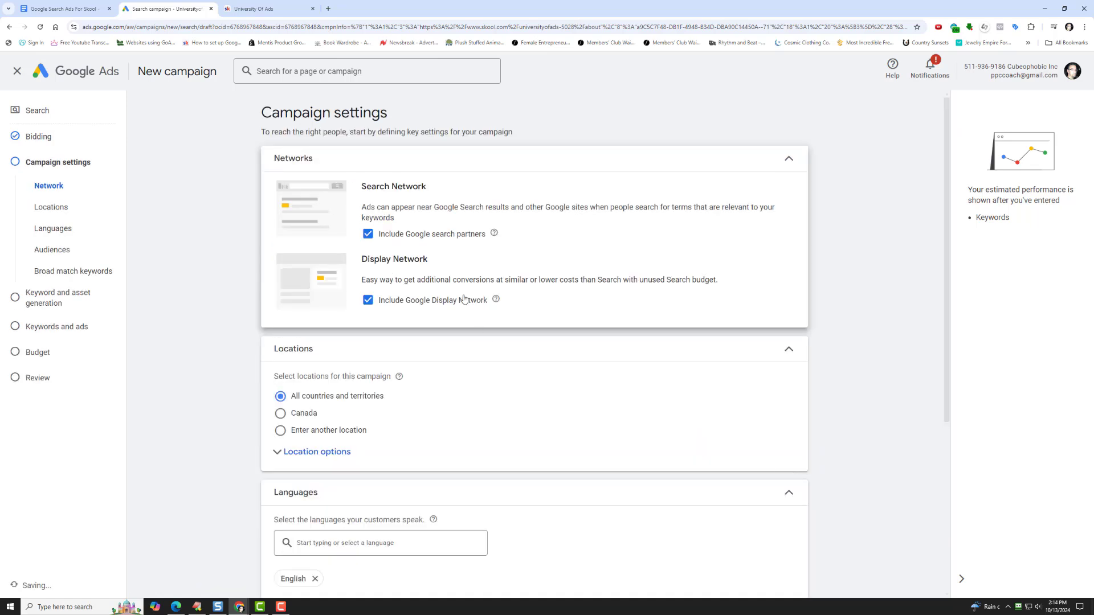
pyautogui.click(368, 234)
pyautogui.click(368, 345)
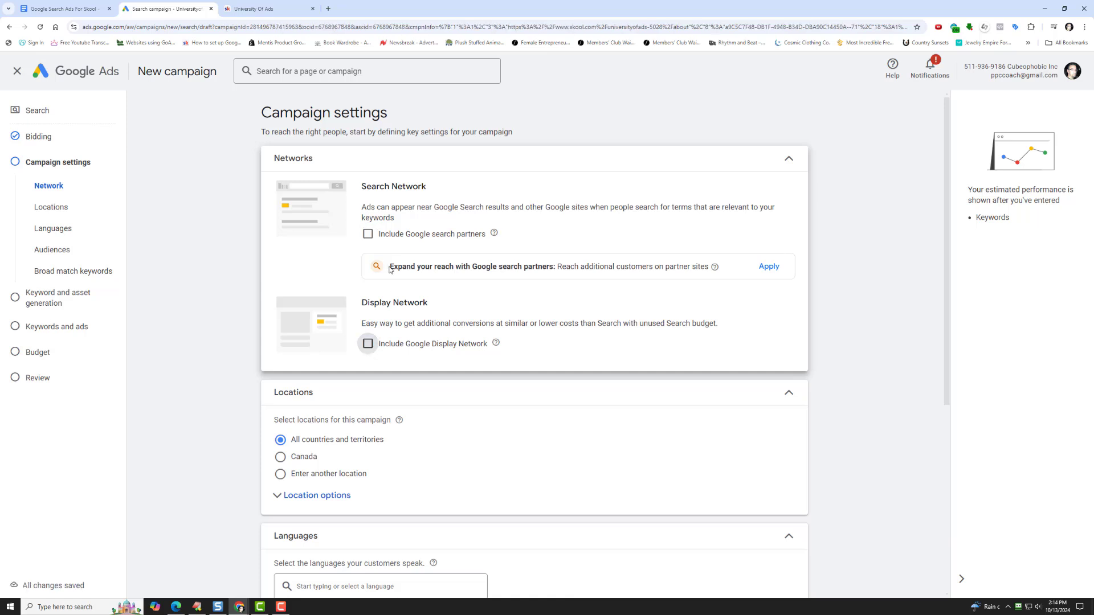
# - Target the campaign at custom locations, adding the United States, Canada and the United Kingdom
pyautogui.scroll(-2, 391, 320)
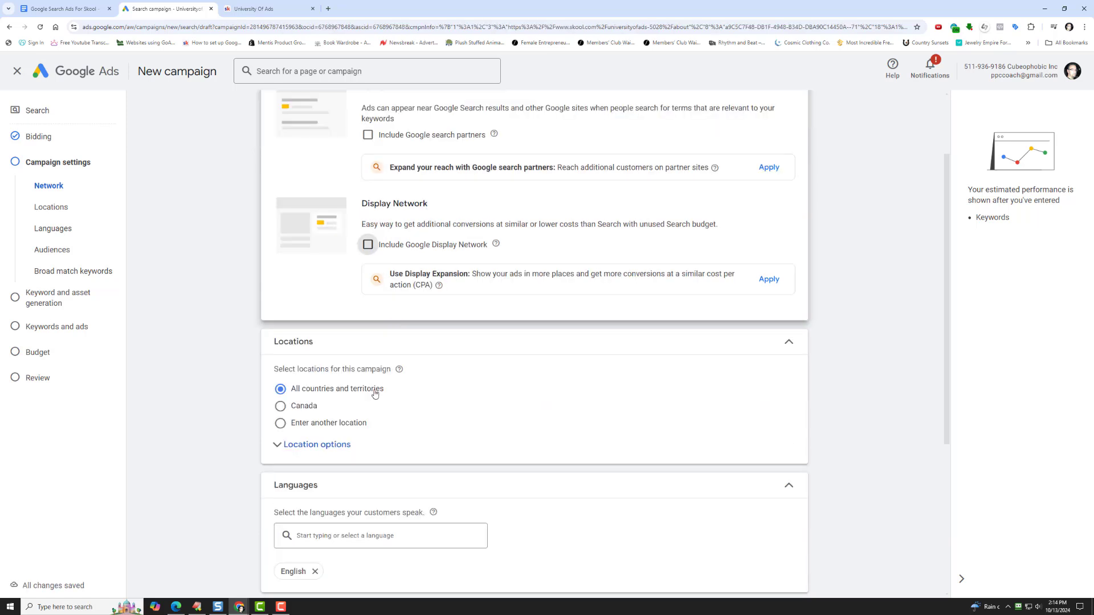
pyautogui.click(330, 424)
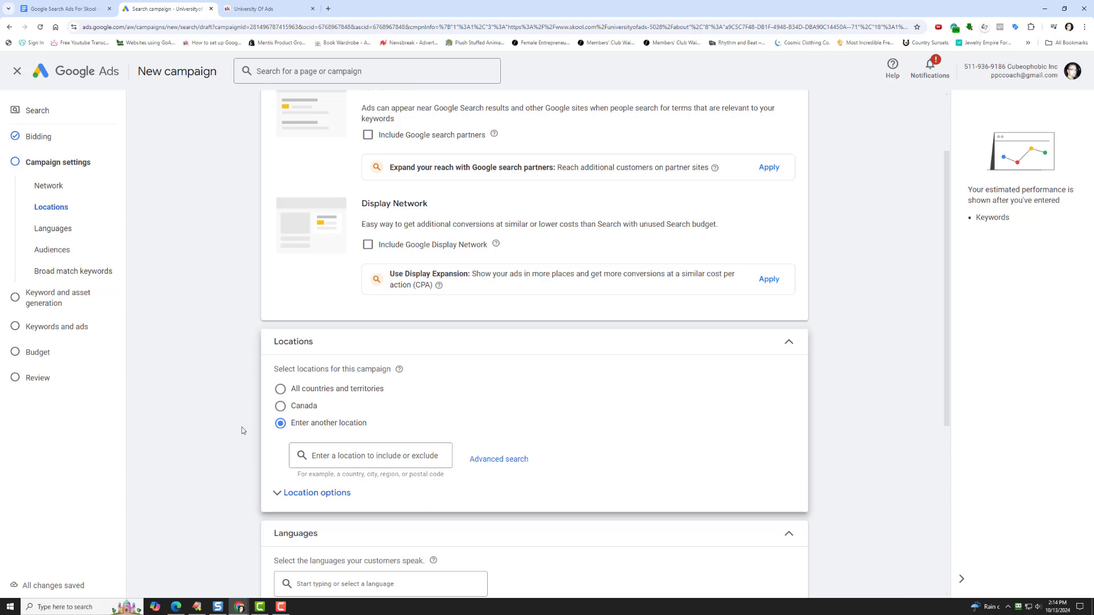
pyautogui.scroll(-4, 306, 354)
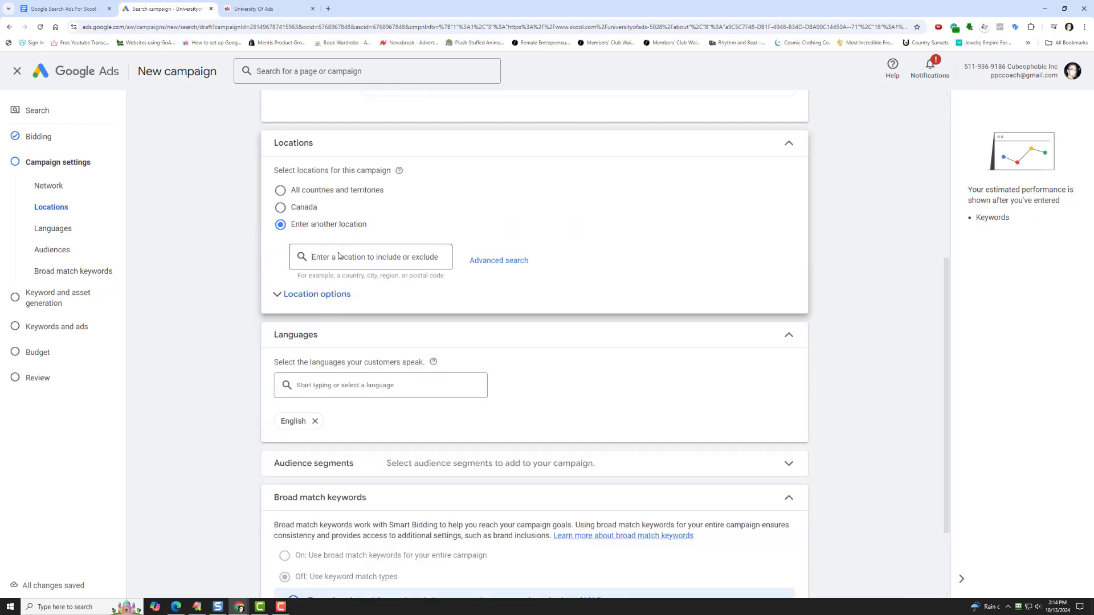
pyautogui.write('unite')
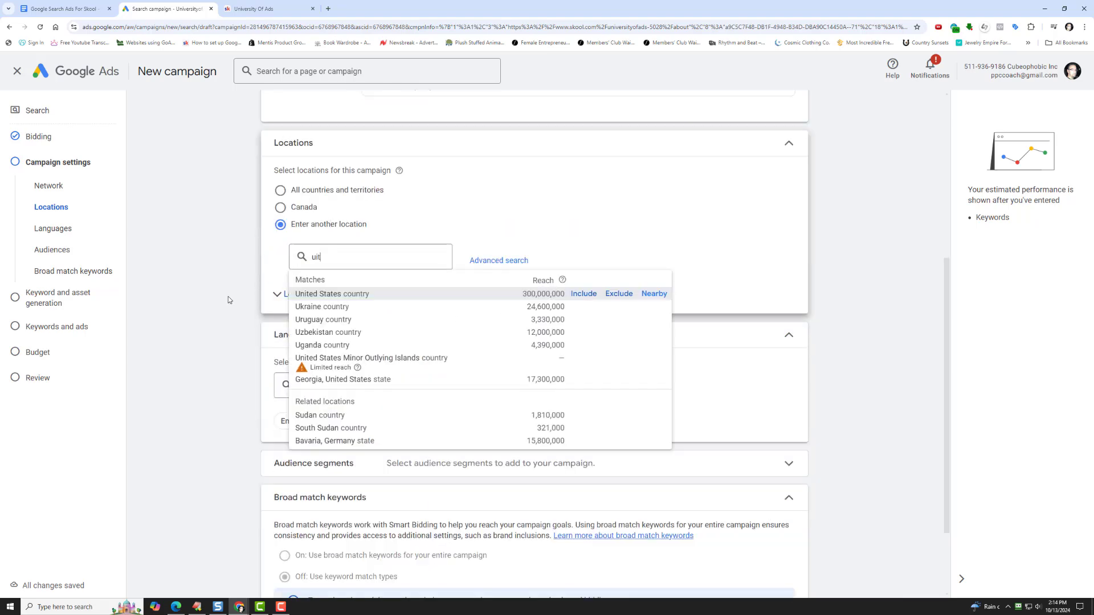
pyautogui.write('d states')
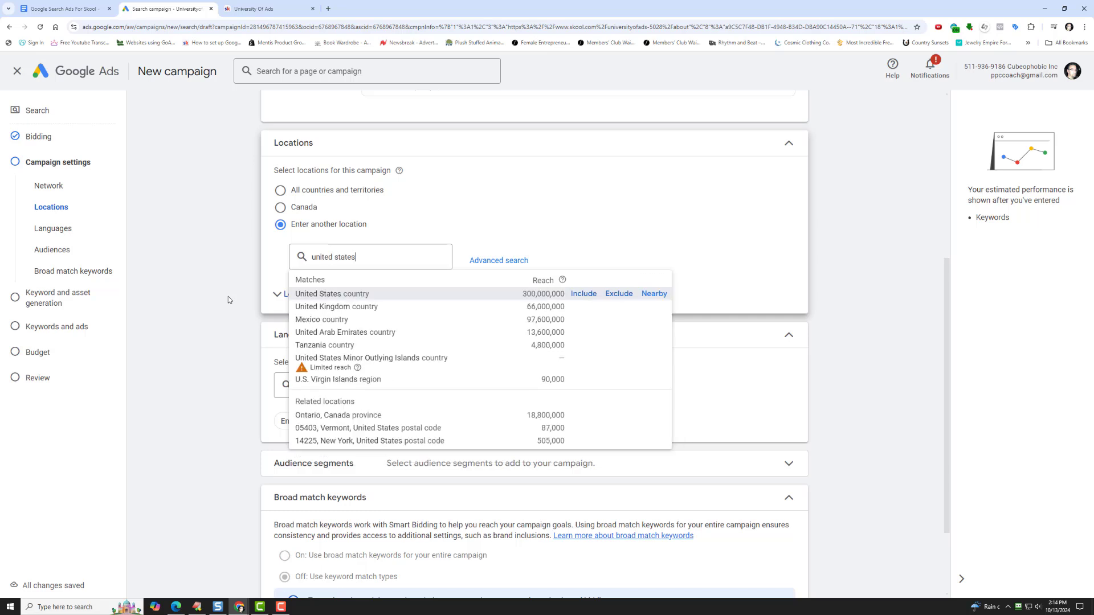
pyautogui.press('Return')
pyautogui.write('canada')
pyautogui.press('Return')
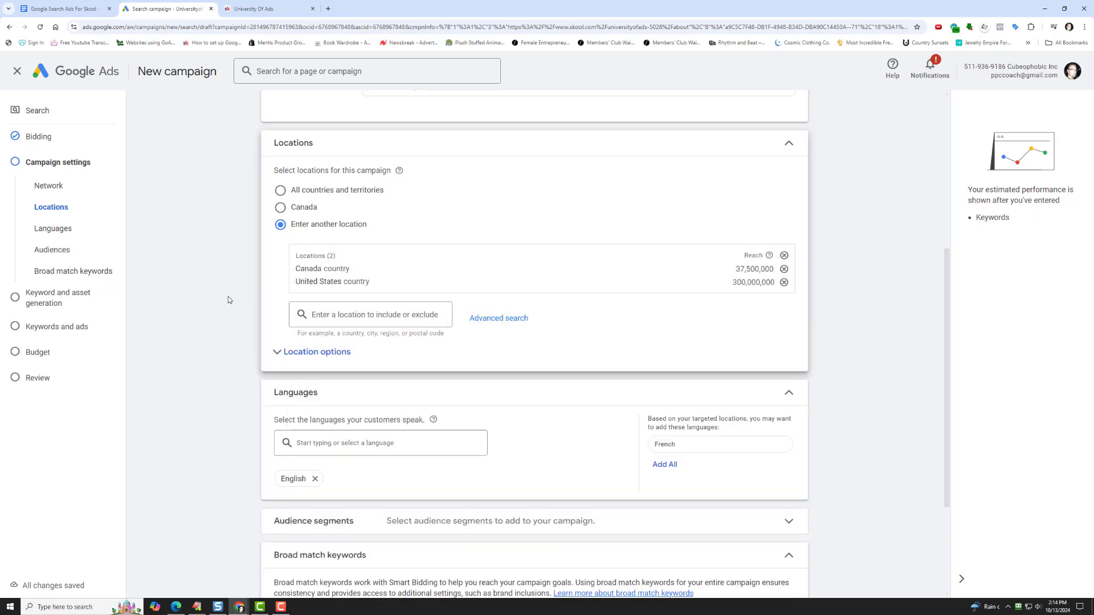
pyautogui.write('united kingdom')
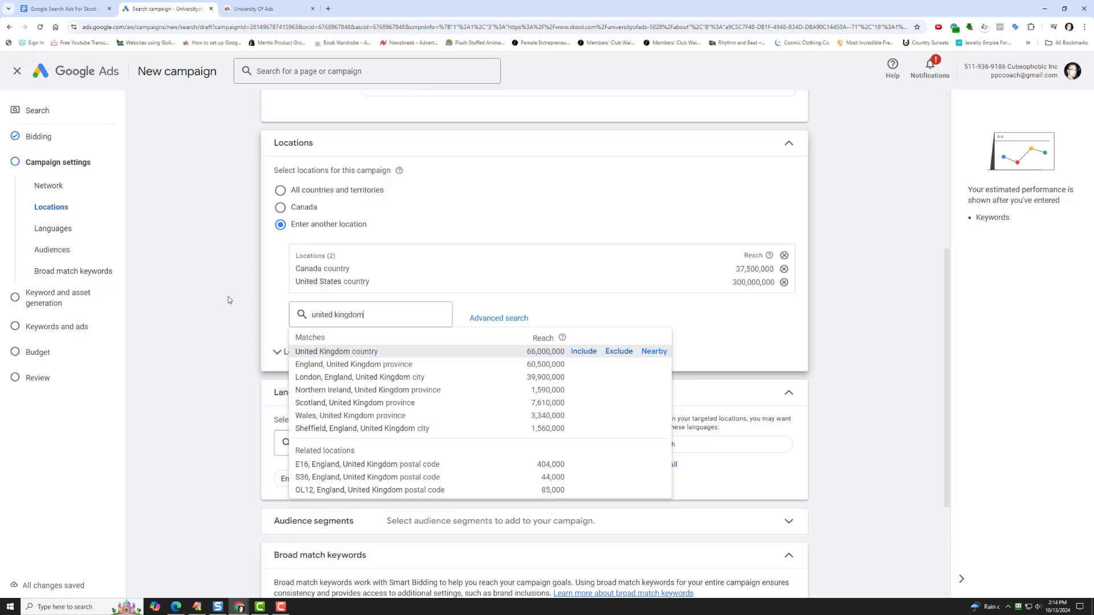
pyautogui.press('Return')
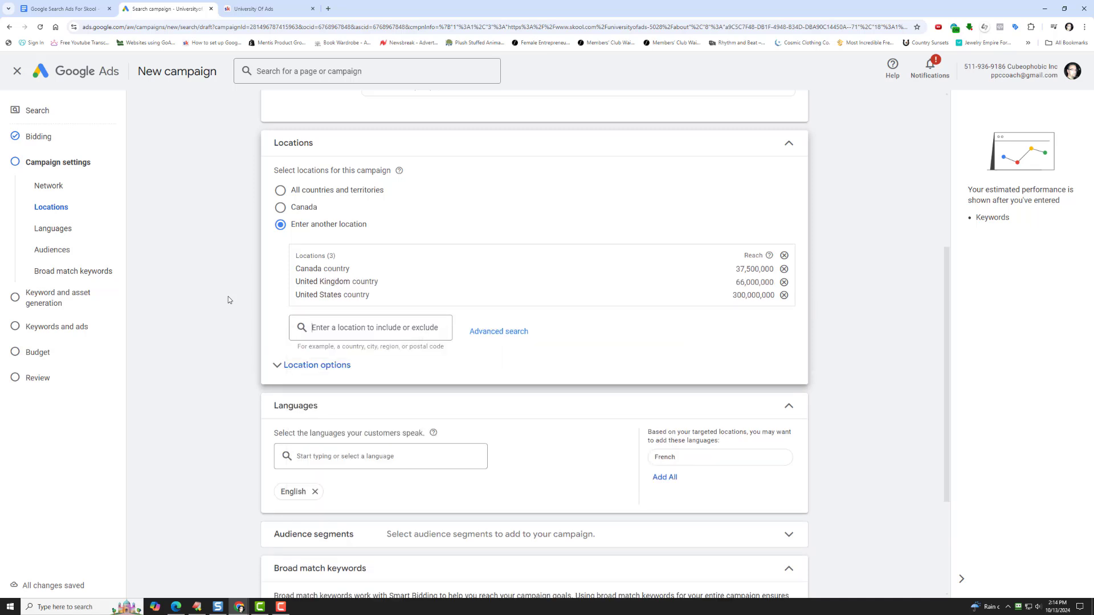
# - Limit location targeting to people in or regularly in the included locations and expand the additional campaign settings
pyautogui.click(329, 371)
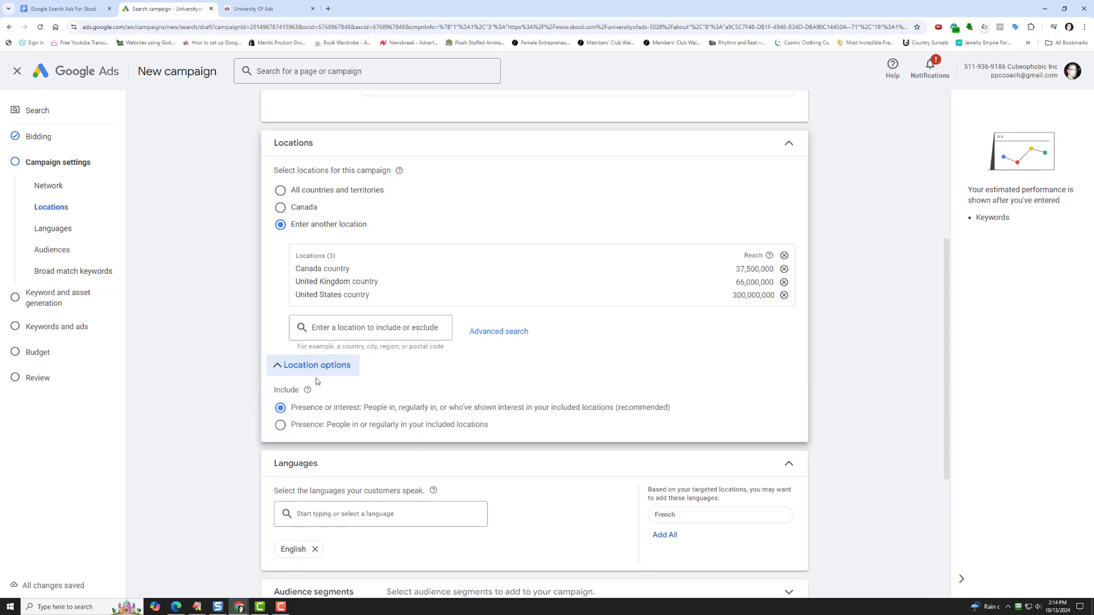
pyautogui.click(334, 431)
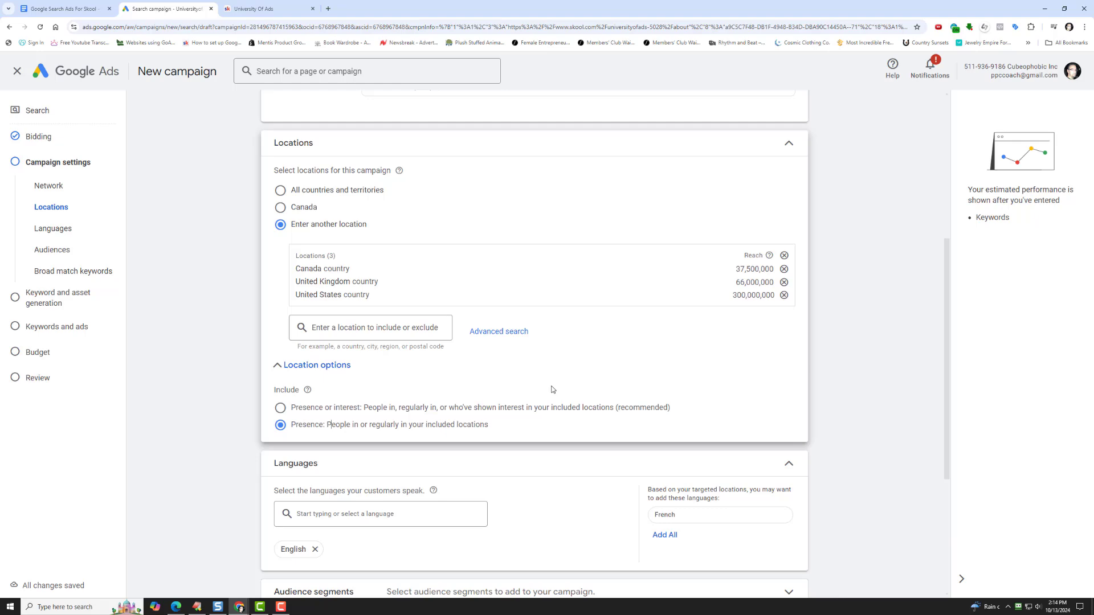
pyautogui.scroll(-3, 544, 394)
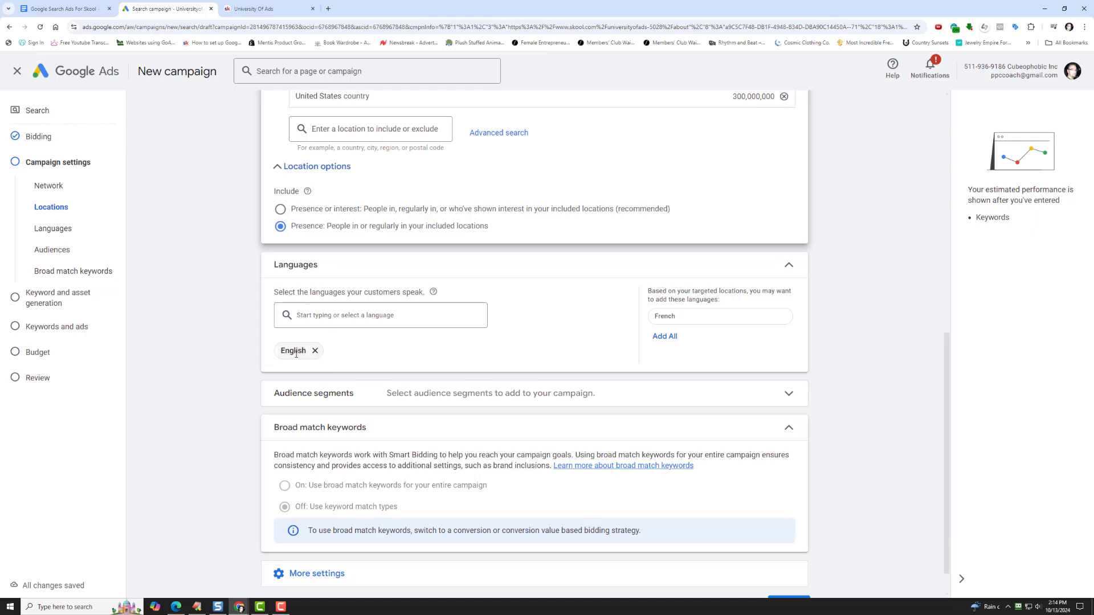
pyautogui.scroll(-1, 296, 353)
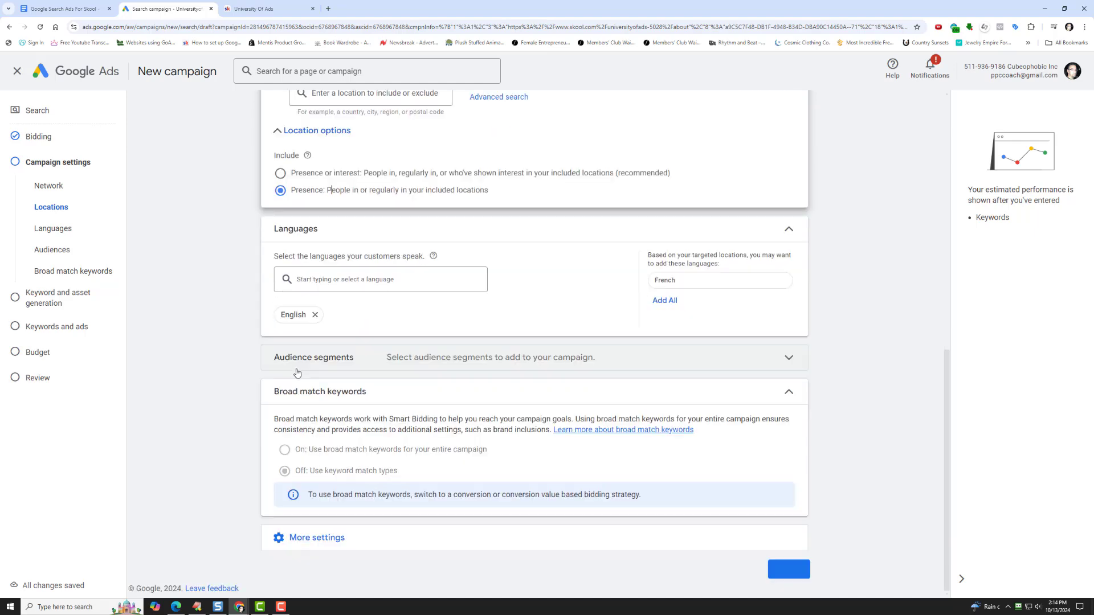
pyautogui.click(317, 537)
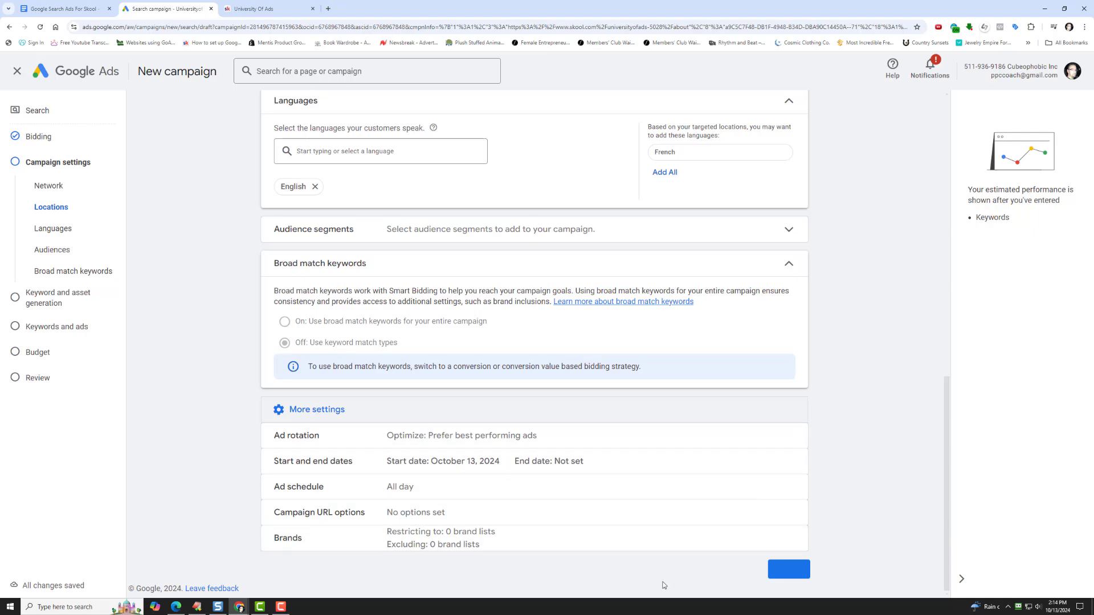
# - Proceed past the campaign settings, skip the AI keyword and asset generation, and clear all suggested keywords from Ad group 1
pyautogui.click(786, 572)
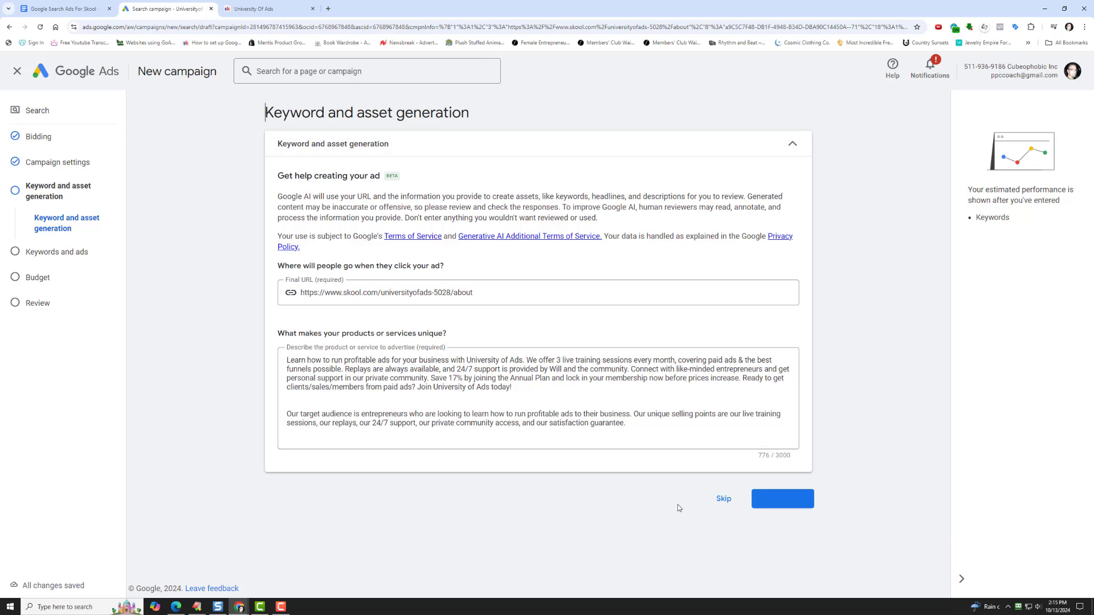
pyautogui.click(722, 501)
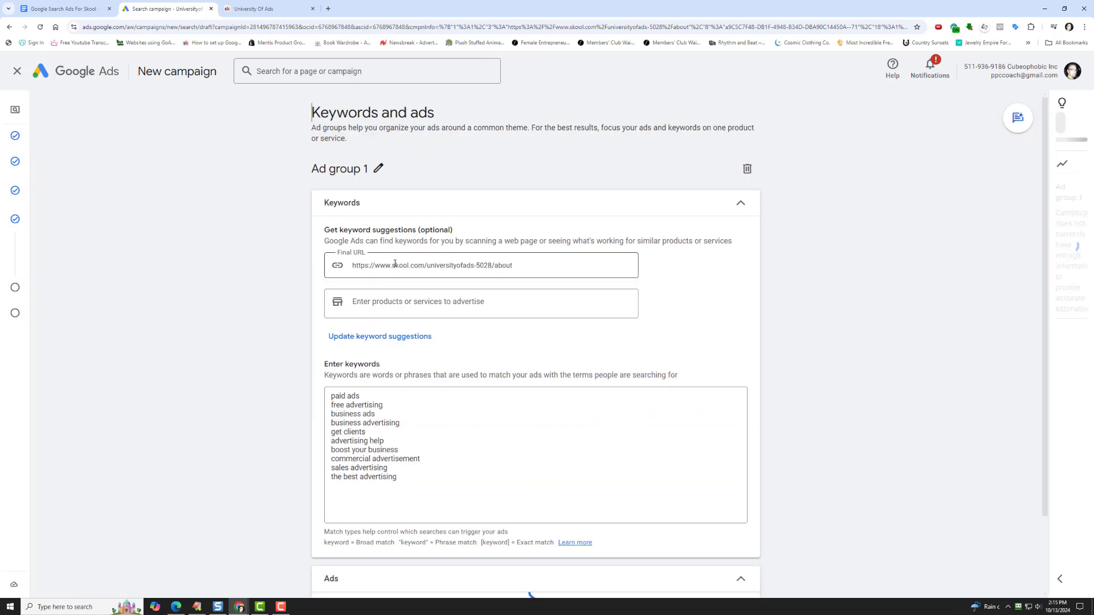
pyautogui.click(380, 407)
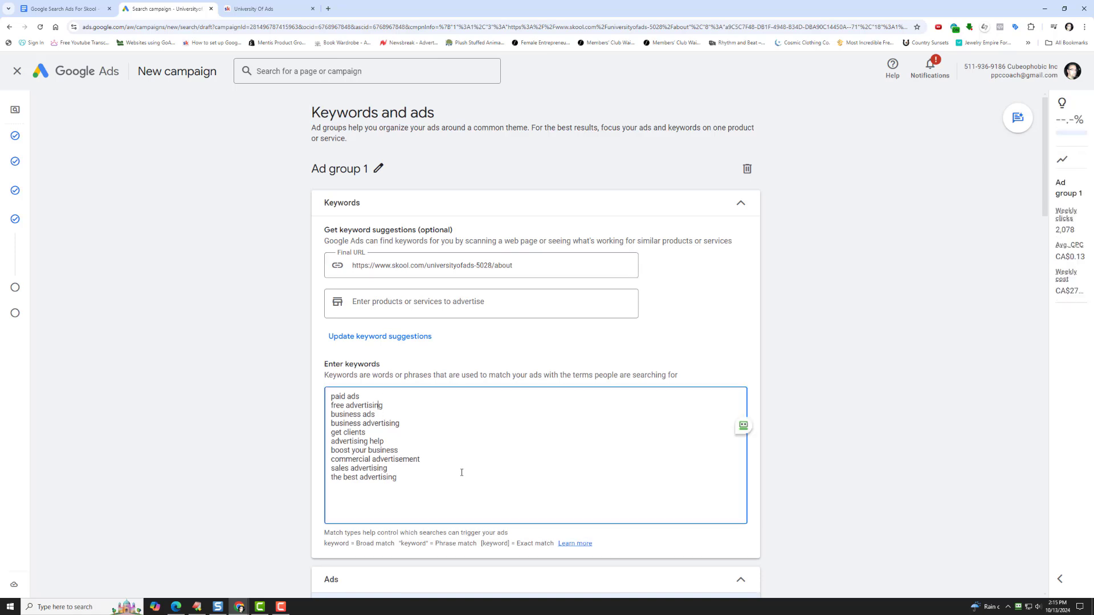
pyautogui.hotkey('ctrl', 'a')
pyautogui.press('BackSpace')
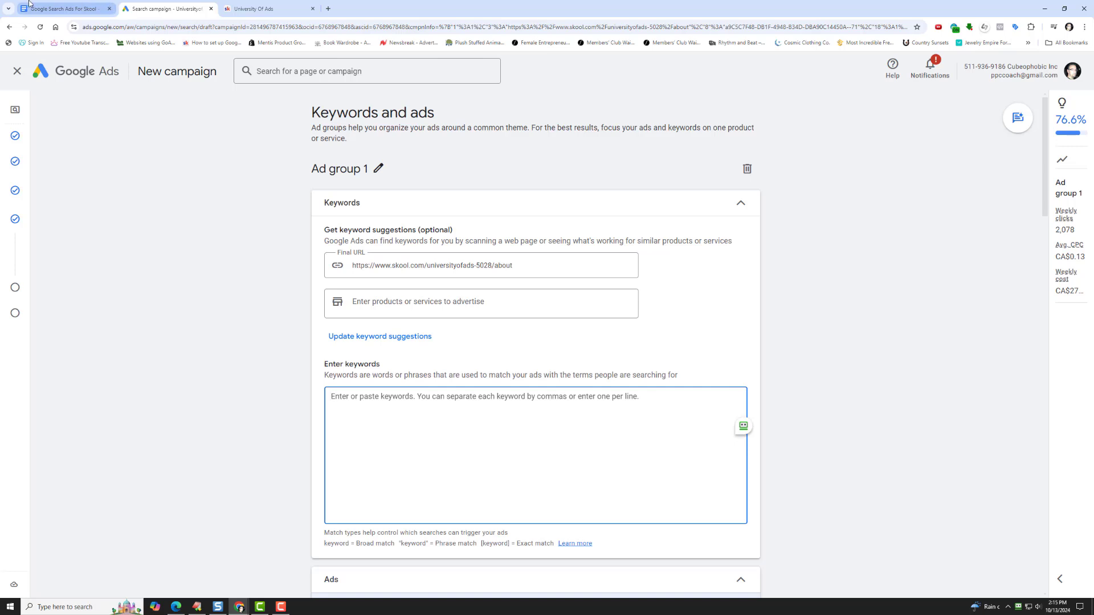
# - Copy the six keywords from "google ad tutorial" to "youtube ad course" in the Google Docs document and paste them as Ad group 1's keywords
pyautogui.click(63, 8)
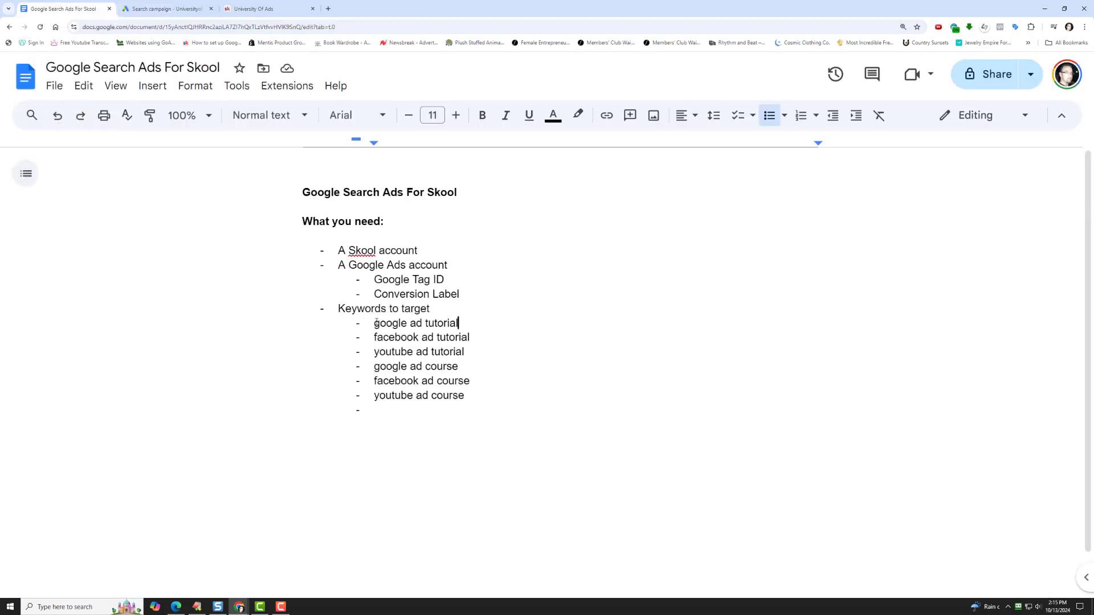
pyautogui.moveTo(376, 323); pyautogui.dragTo(464, 395)
pyautogui.rightClick(436, 395)
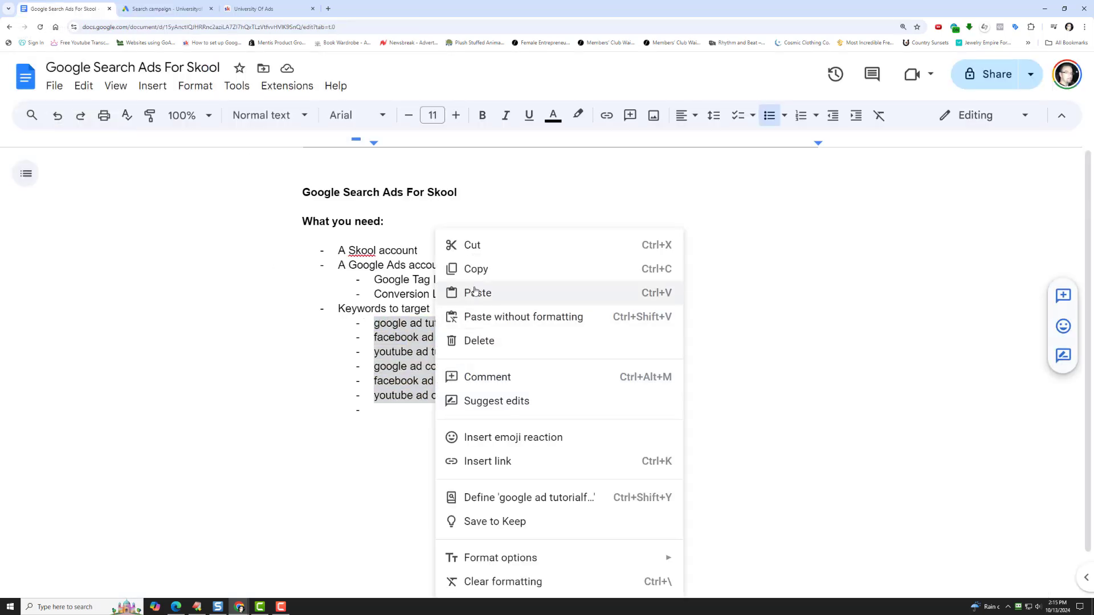
pyautogui.click(476, 269)
pyautogui.click(165, 8)
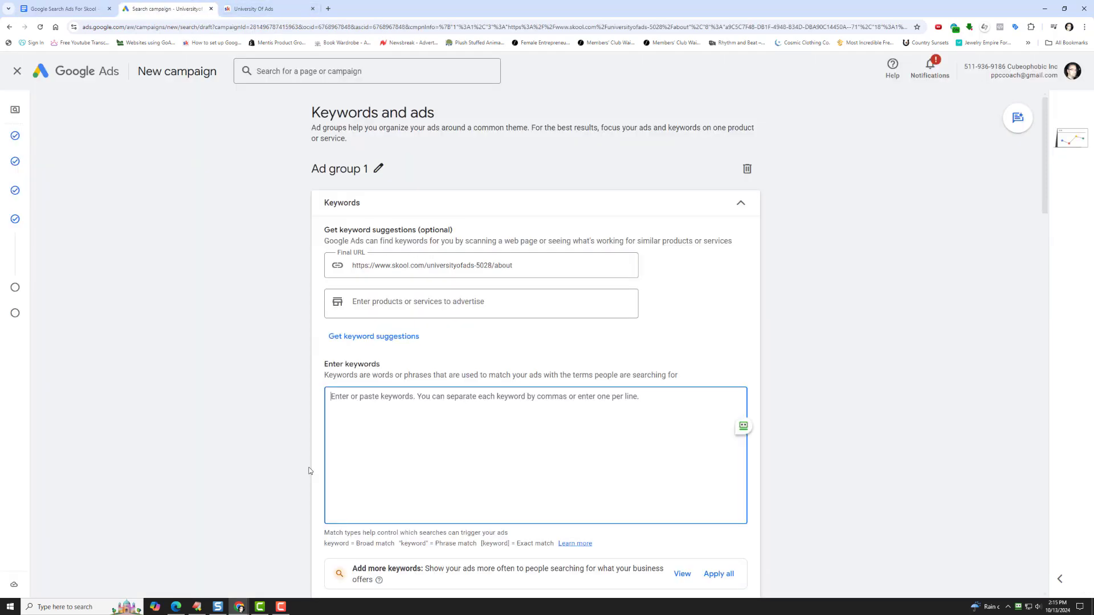
pyautogui.rightClick(354, 397)
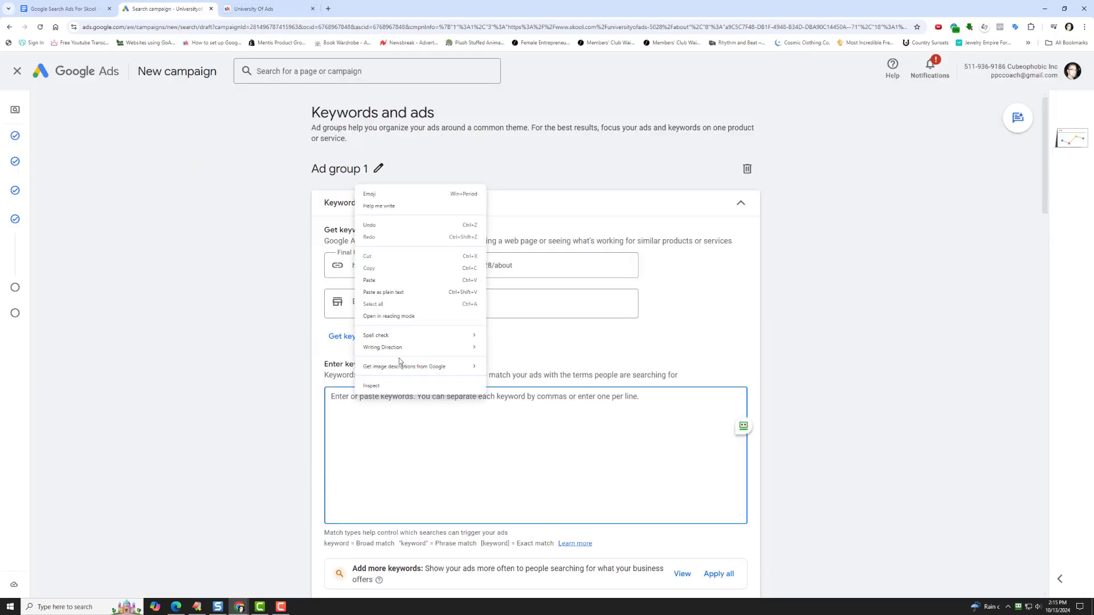
pyautogui.click(422, 281)
# - Set the ad's display path to "university" and "ofads"
pyautogui.scroll(-3, 264, 402)
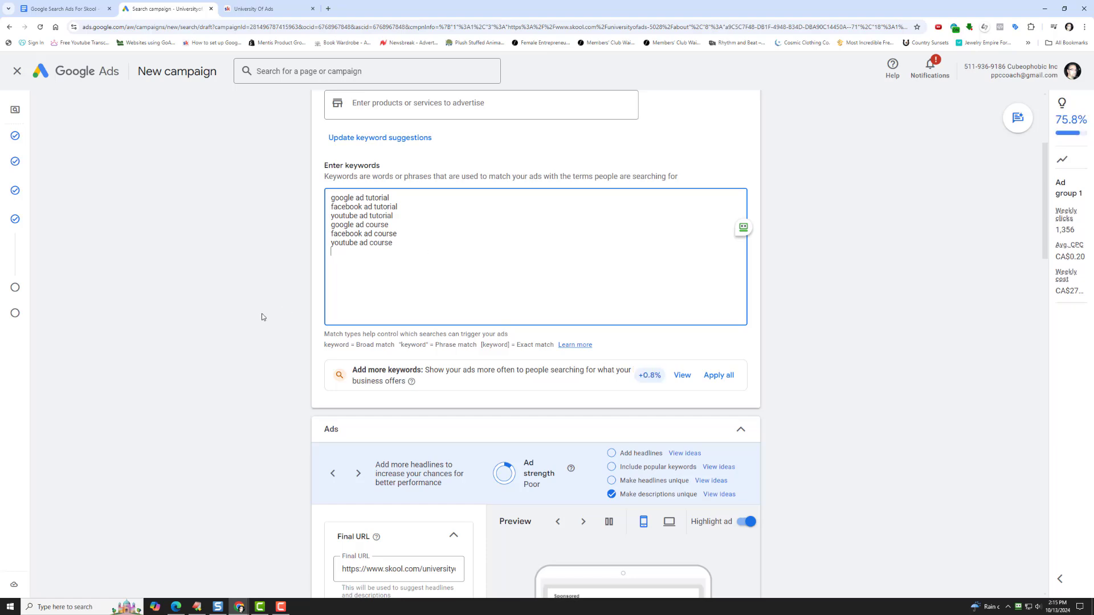
pyautogui.scroll(-5, 262, 317)
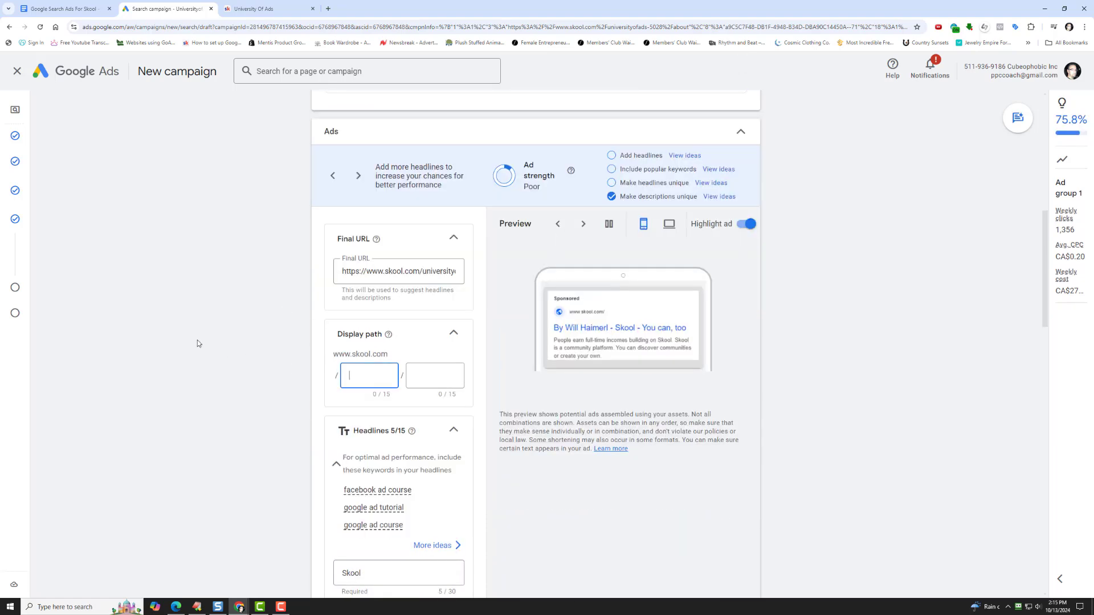
pyautogui.scroll(5, 198, 344)
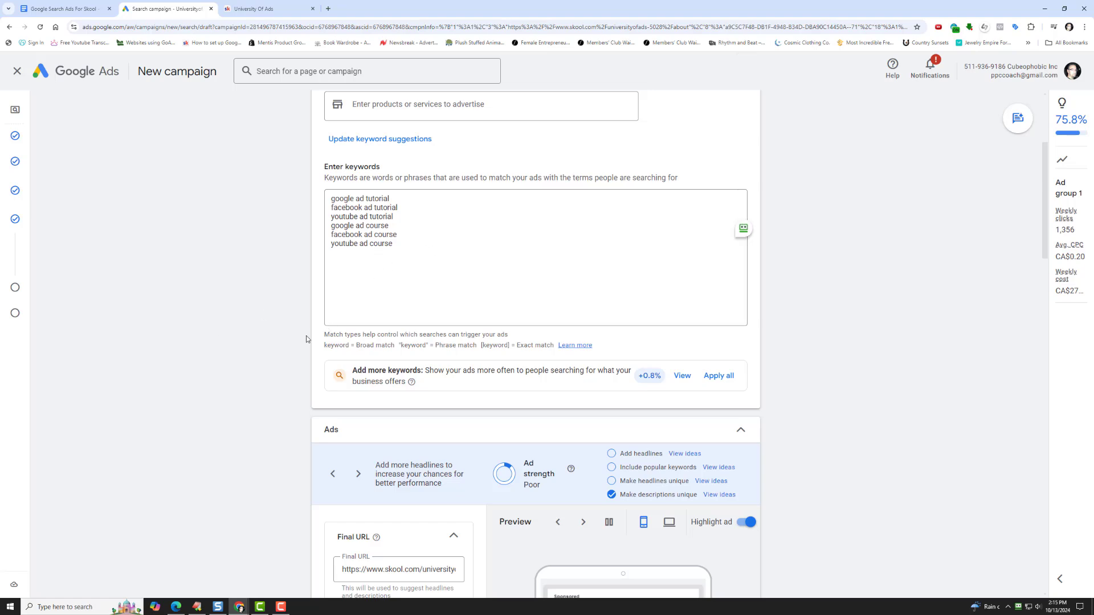
pyautogui.scroll(-5, 278, 340)
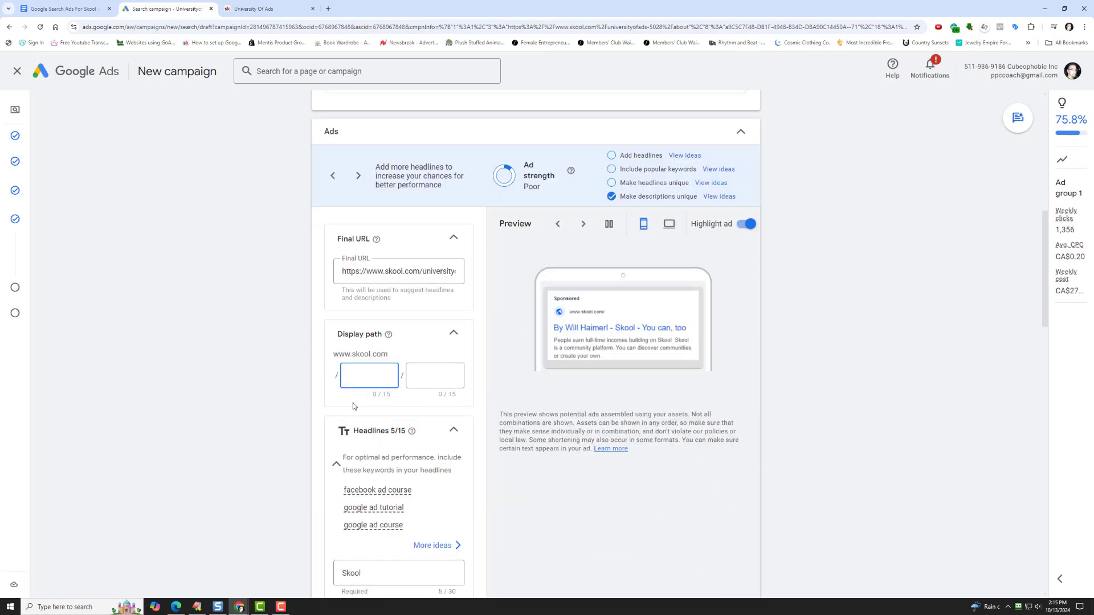
pyautogui.write('u')
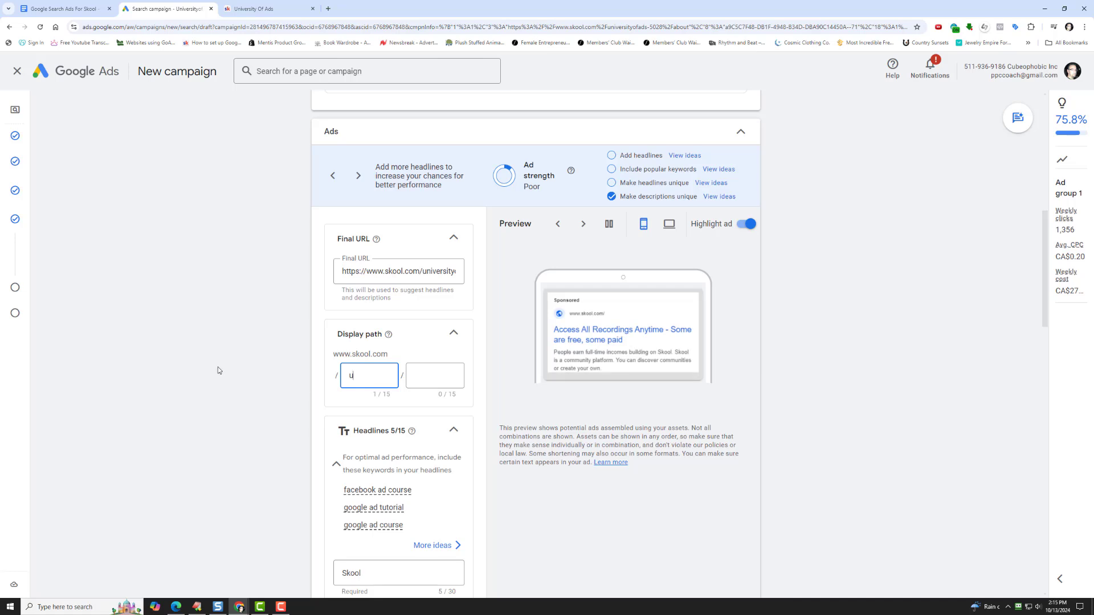
pyautogui.write('niversity')
pyautogui.press('Tab')
pyautogui.write('ofads')
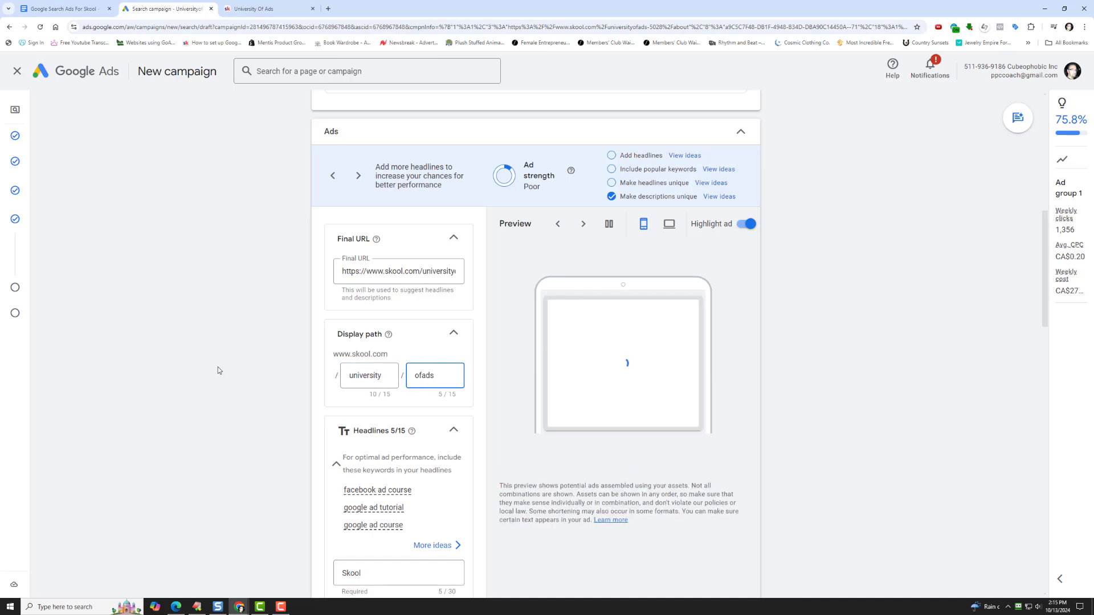
# - Replace the first headline with "Want To Learn Paid Ads?" and pin it to show only in position 1
pyautogui.scroll(-5, 217, 369)
pyautogui.click(362, 273)
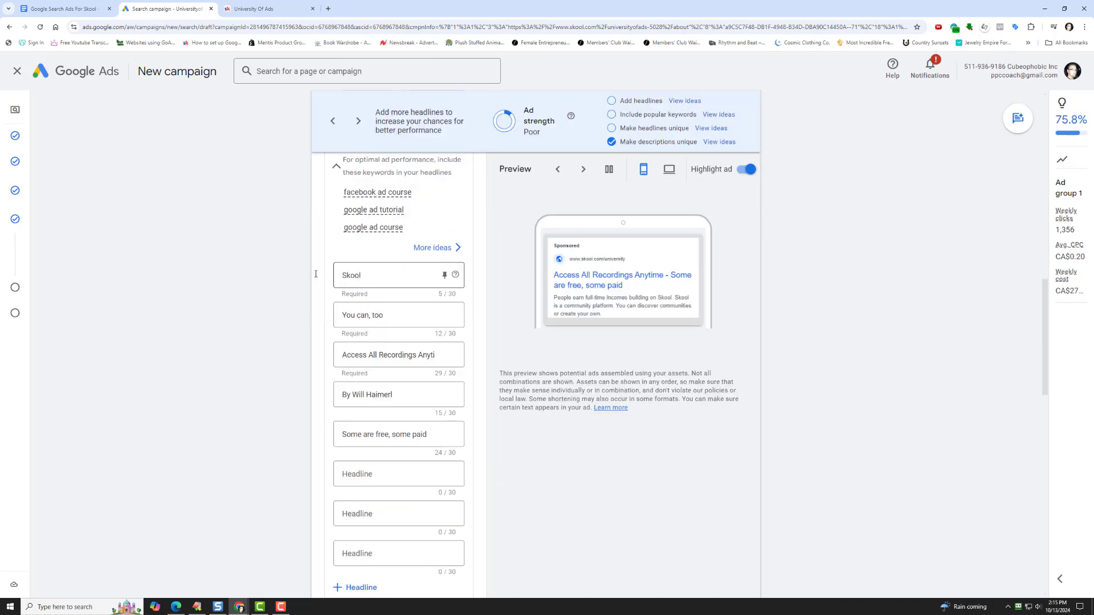
pyautogui.doubleClick(362, 272)
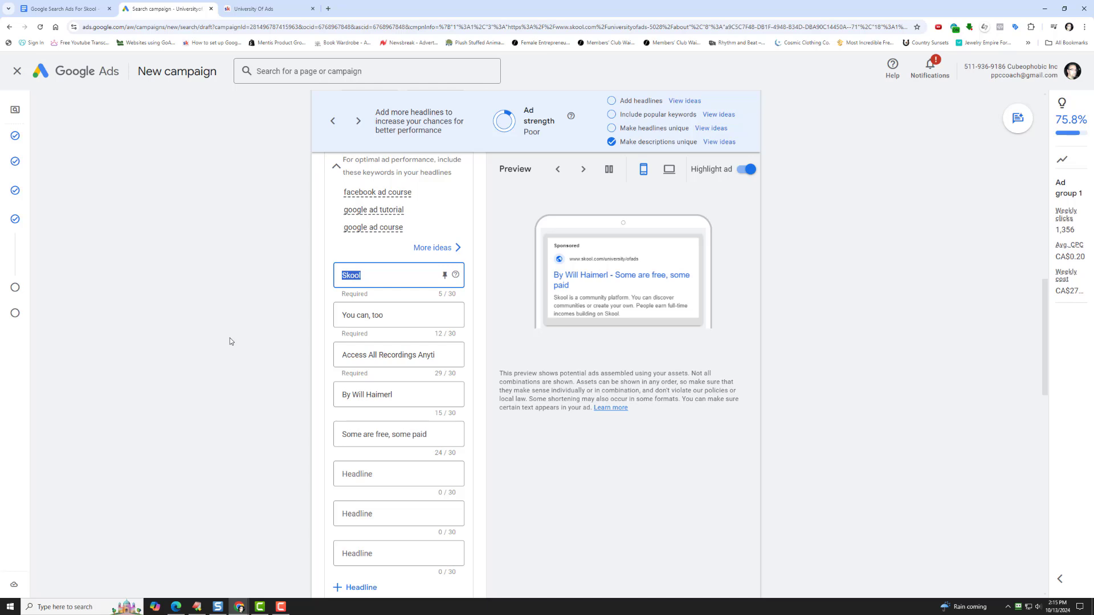
pyautogui.write('Want To Learn Paid Ads')
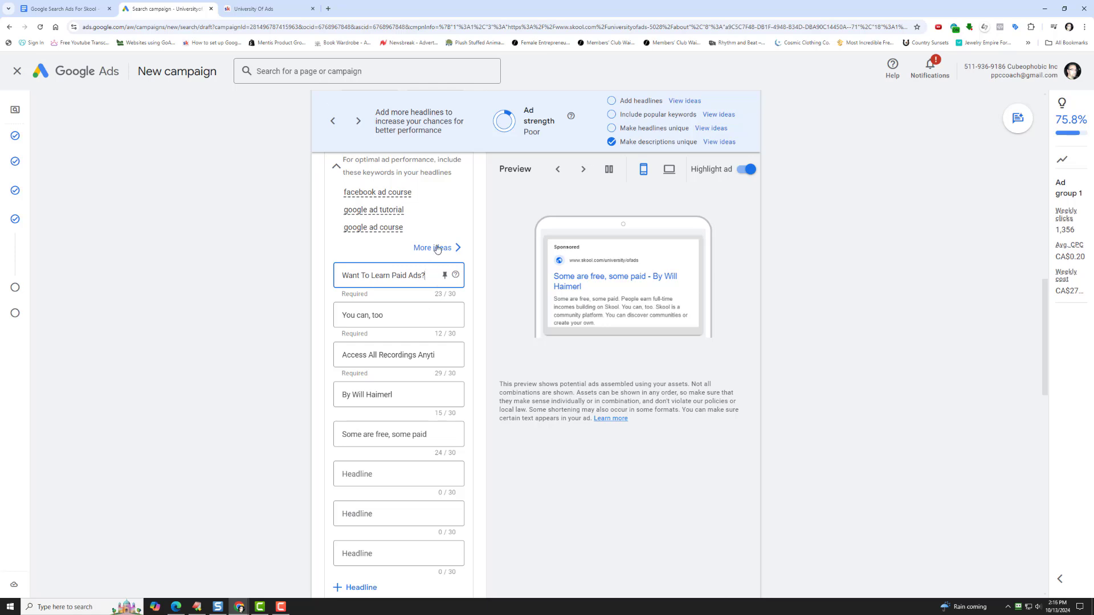
pyautogui.click(445, 275)
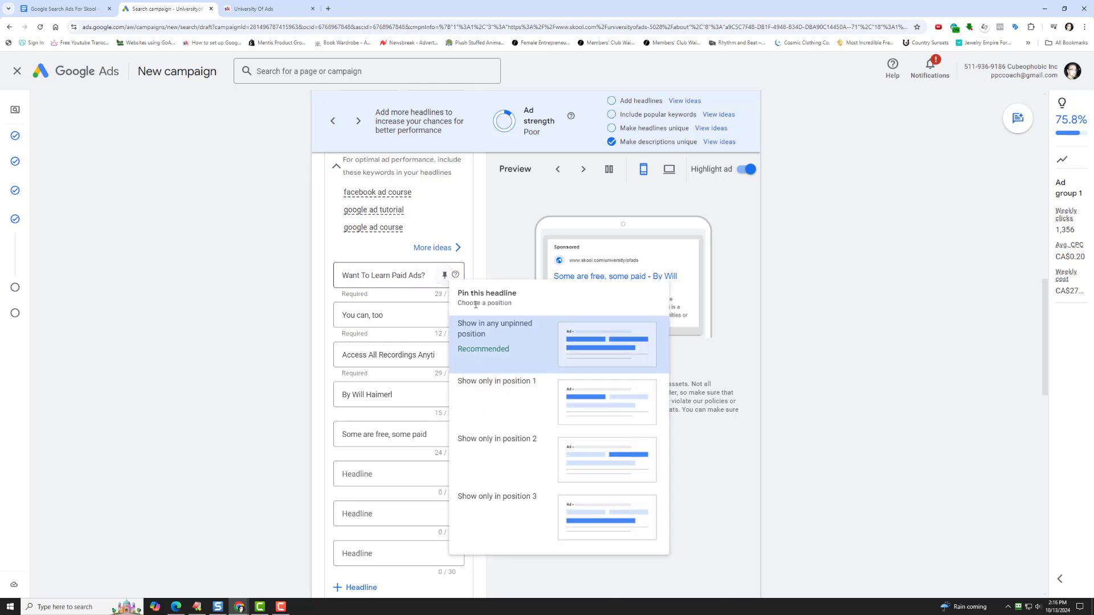
pyautogui.click(501, 382)
# - Replace the second headline "You can, too" with "Get Clients/Sales/Members"
pyautogui.click(400, 315)
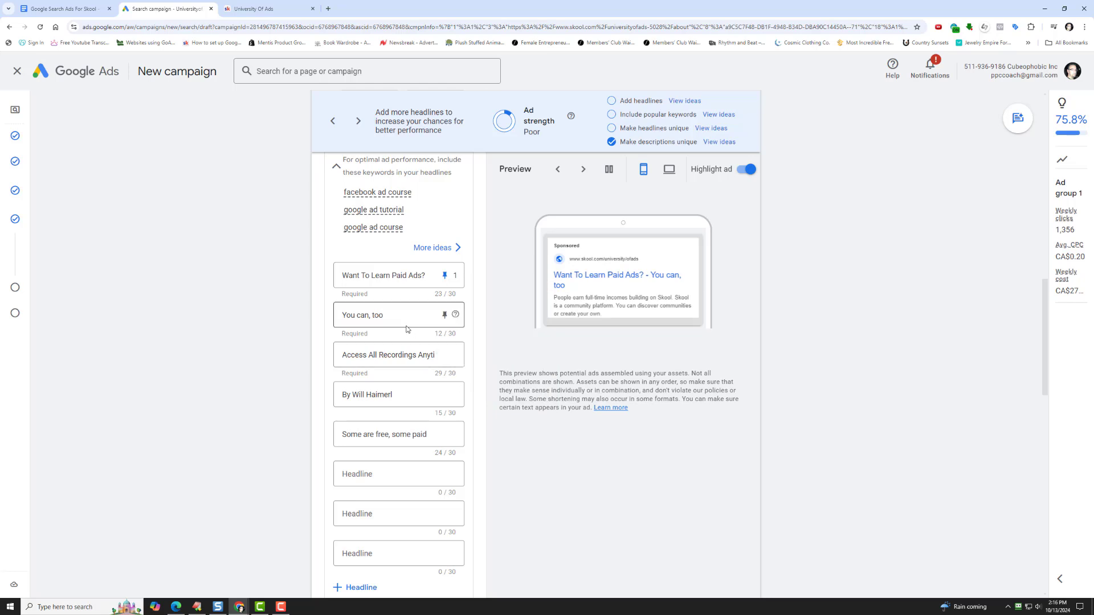
pyautogui.tripleClick(349, 323)
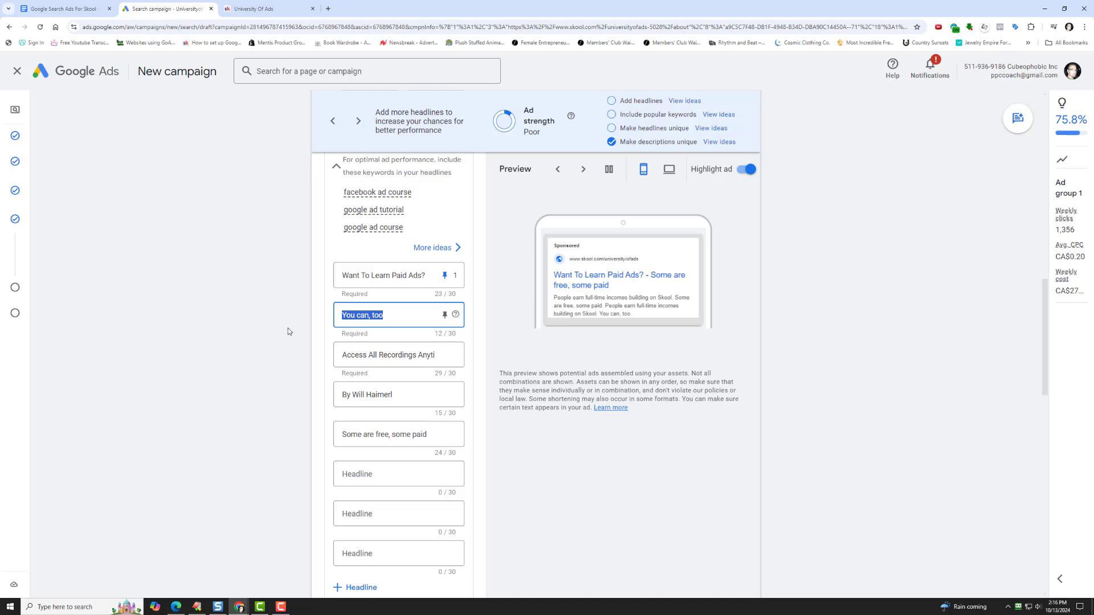
pyautogui.write('Get Cliet')
pyautogui.press('BackSpace')
pyautogui.write('nts/Sales/Members')
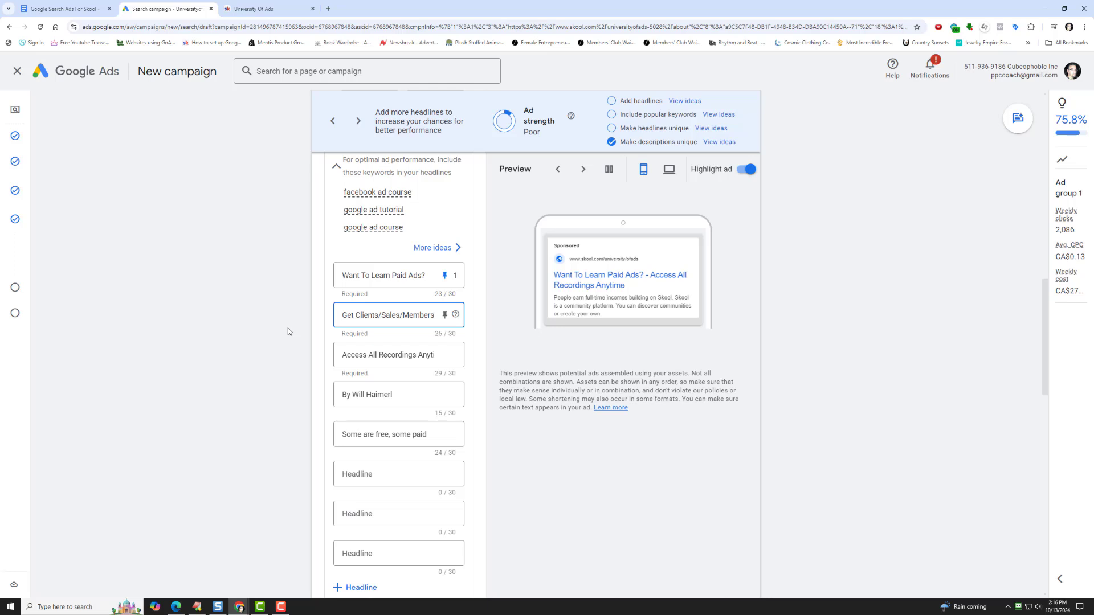
# - Reword the second headline as "Want Clients/Sales/Members?" and pin it to show only in position 1
pyautogui.press('Delete')
pyautogui.press('Delete')
pyautogui.press('Delete')
pyautogui.write('Want ')
pyautogui.write('M')
pyautogui.press('BackSpace')
pyautogui.press('BackSpace')
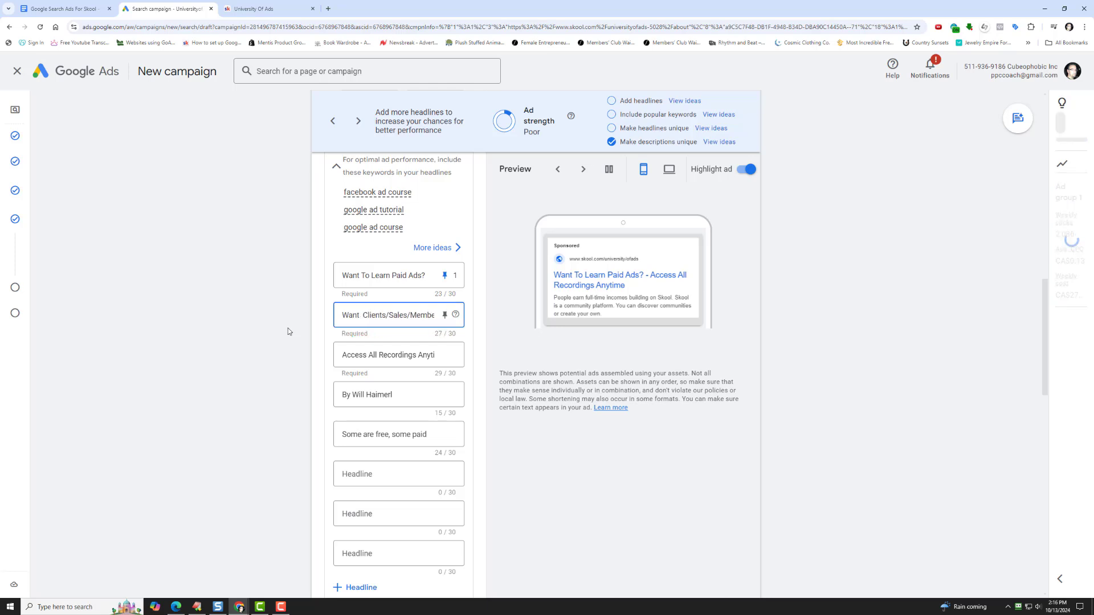
pyautogui.press('End')
pyautogui.write('?')
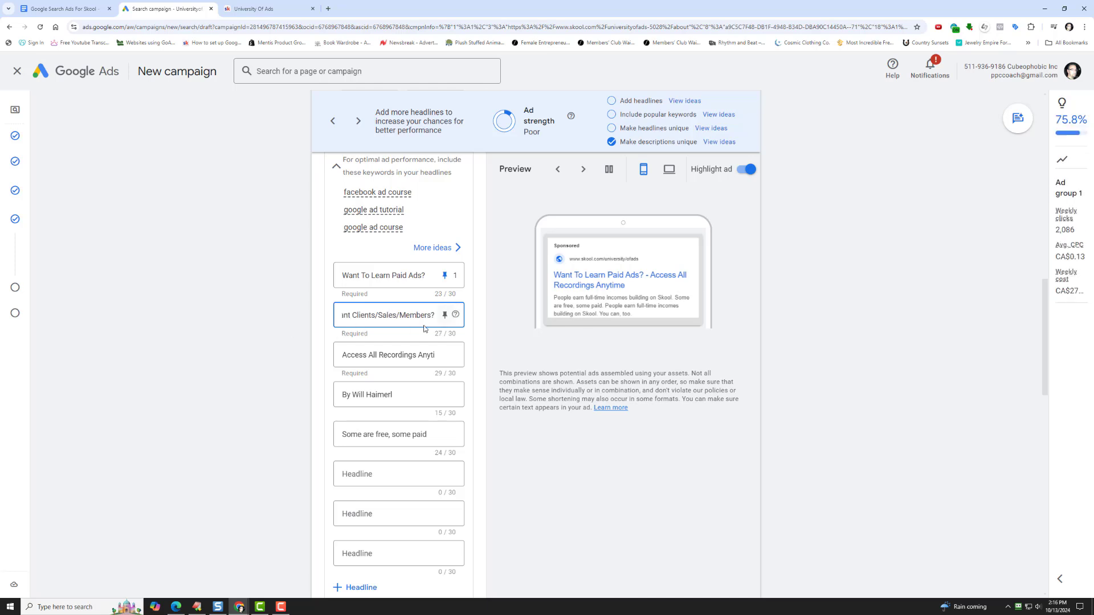
pyautogui.click(445, 316)
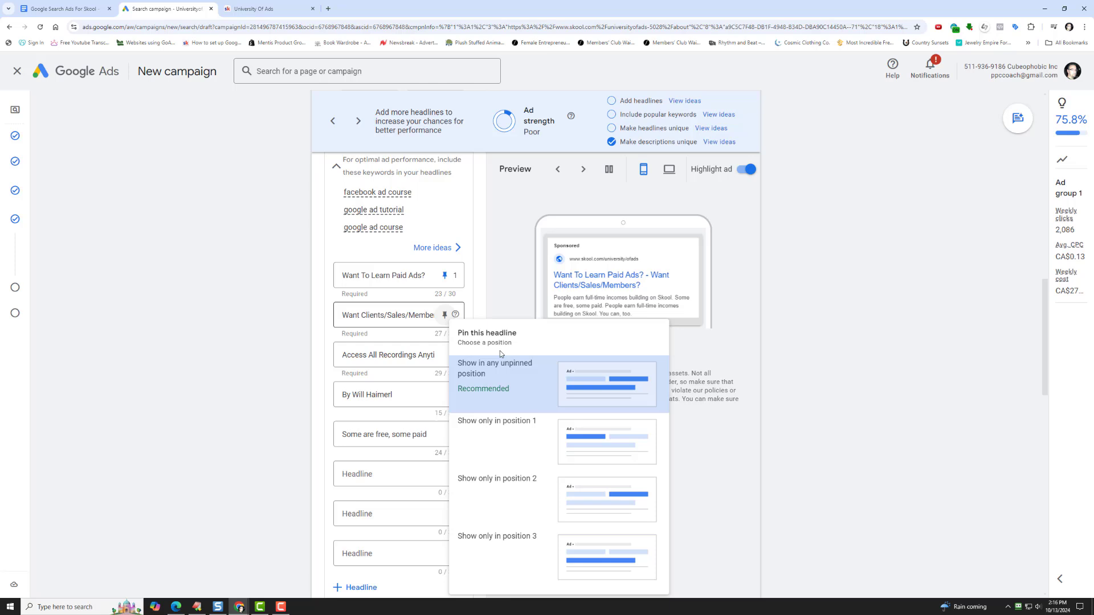
pyautogui.click(506, 422)
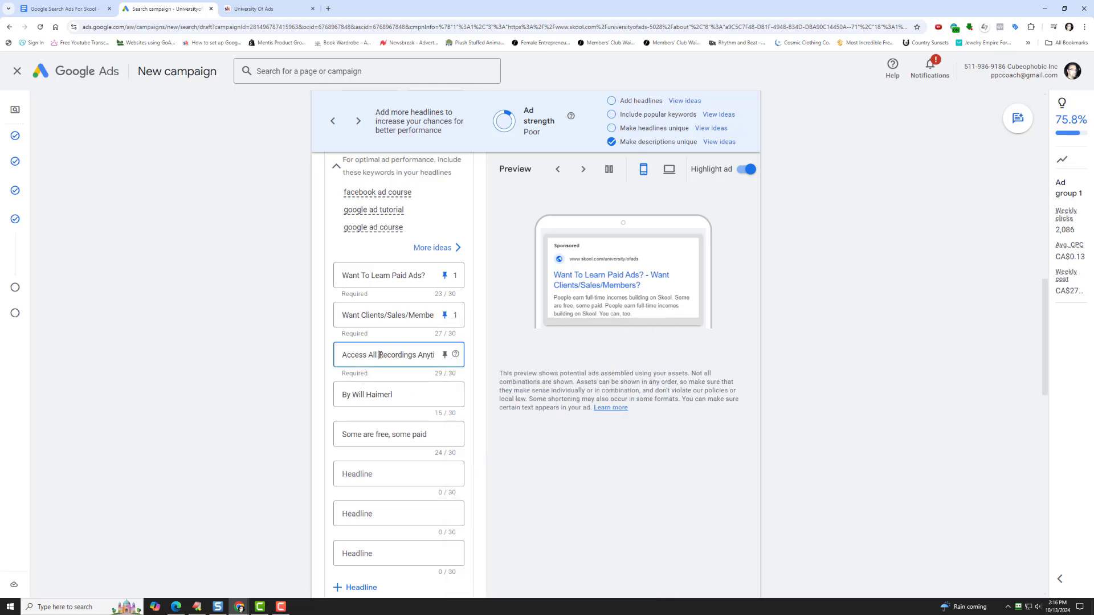
# - Replace the third headline with "We Can Teach You How" and pin it to show only in position 2
pyautogui.tripleClick(380, 352)
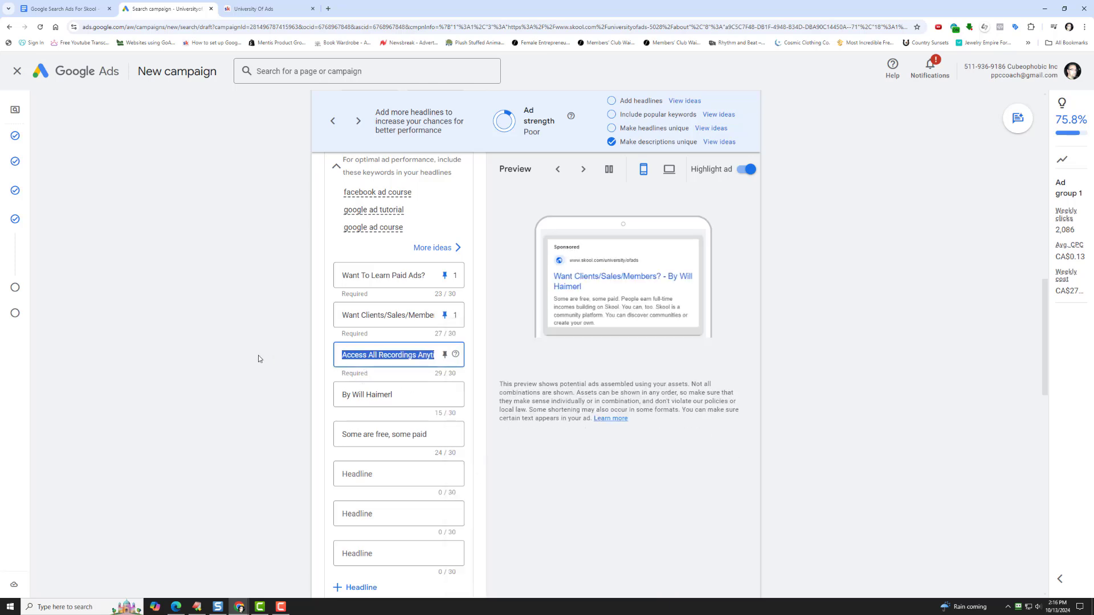
pyautogui.write('We Ca')
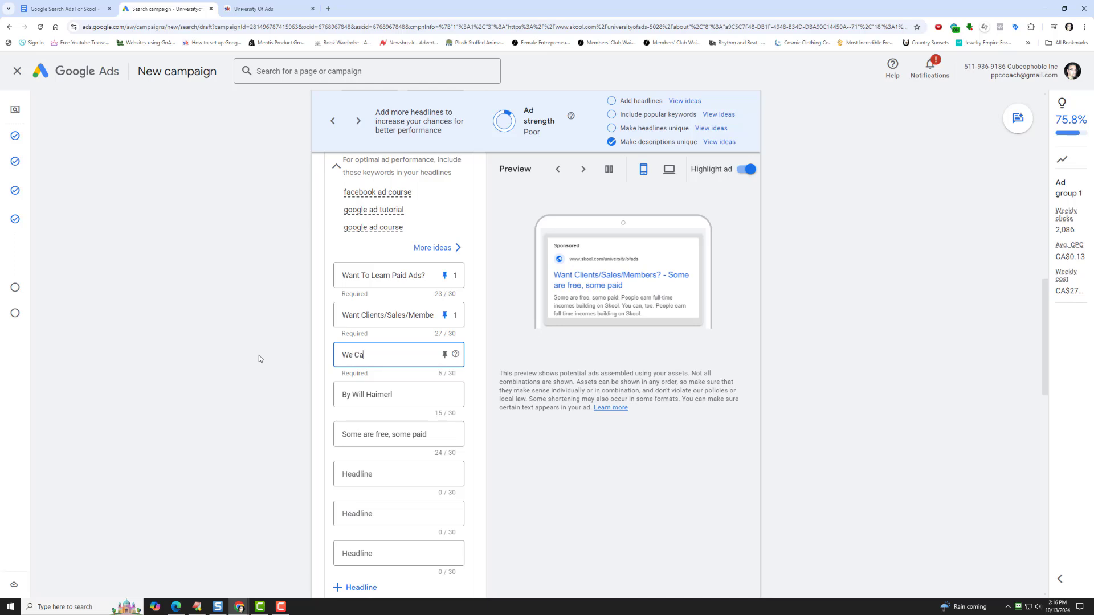
pyautogui.write('n Teach You How')
pyautogui.click(444, 354)
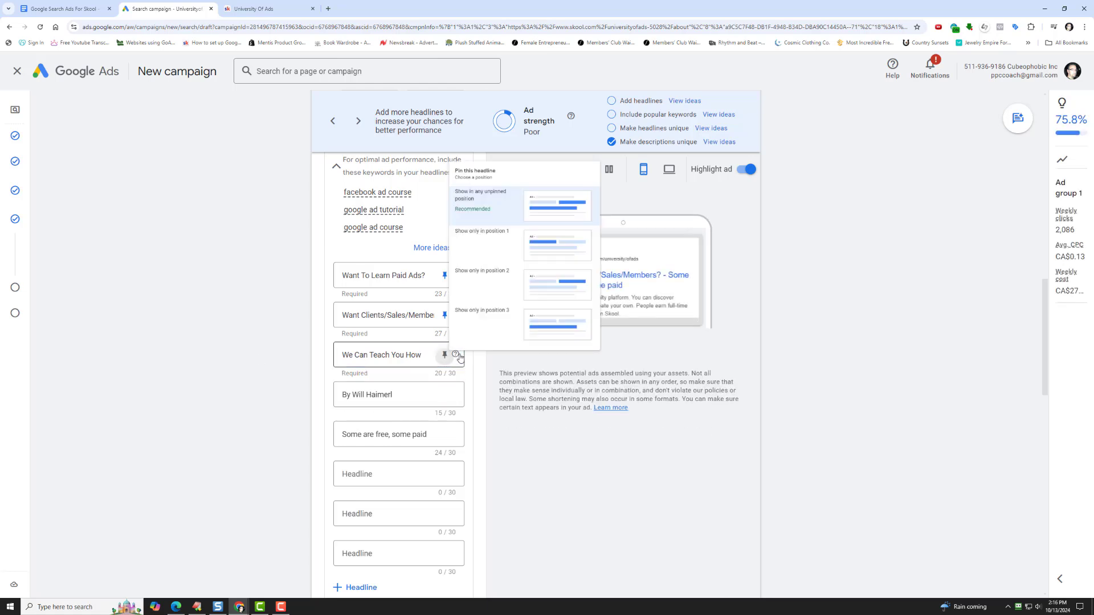
pyautogui.click(493, 266)
pyautogui.press('Tab')
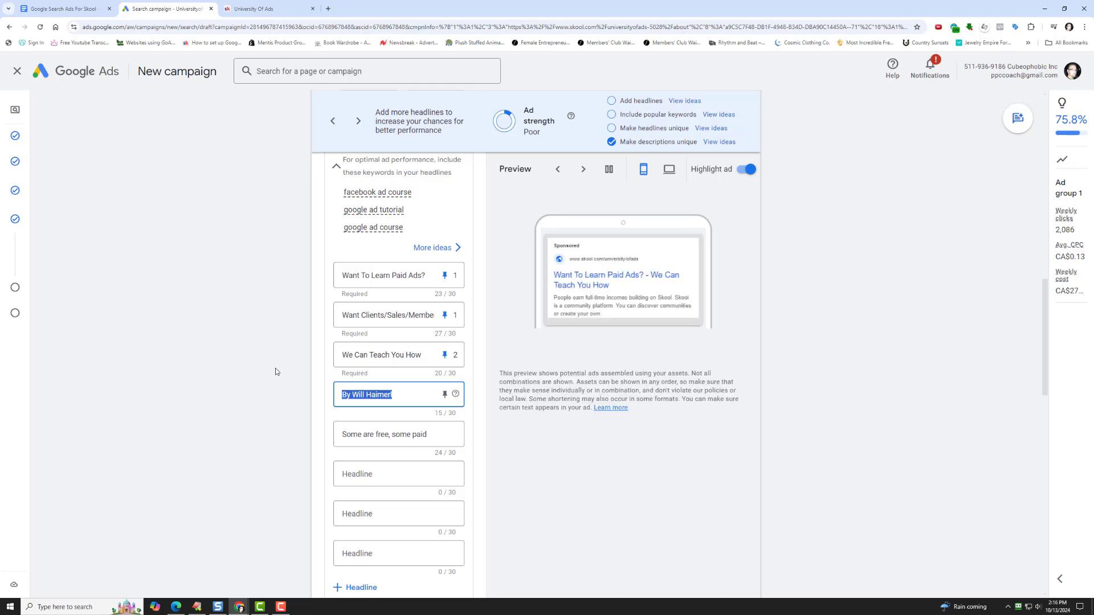
pyautogui.write('Learn How From')
pyautogui.press('BackSpace')
pyautogui.press('BackSpace')
pyautogui.press('BackSpace')
pyautogui.press('BackSpace')
pyautogui.press('BackSpace')
pyautogui.press('BackSpace')
pyautogui.press('BackSpace')
pyautogui.press('BackSpace')
pyautogui.press('BackSpace')
pyautogui.press('BackSpace')
pyautogui.press('BackSpace')
pyautogui.press('BackSpace')
pyautogui.press('BackSpace')
pyautogui.press('BackSpace')
# - Replace the fourth headline with "University Of Ads Can Help" and pin it to show only in position 2
pyautogui.write('U')
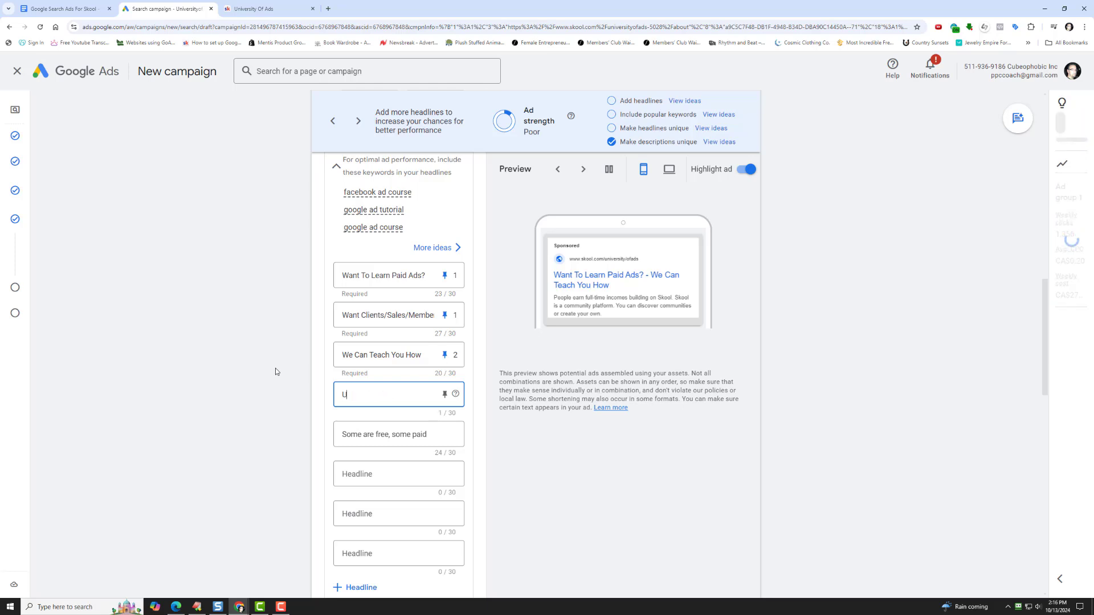
pyautogui.write('niversity Of Ads')
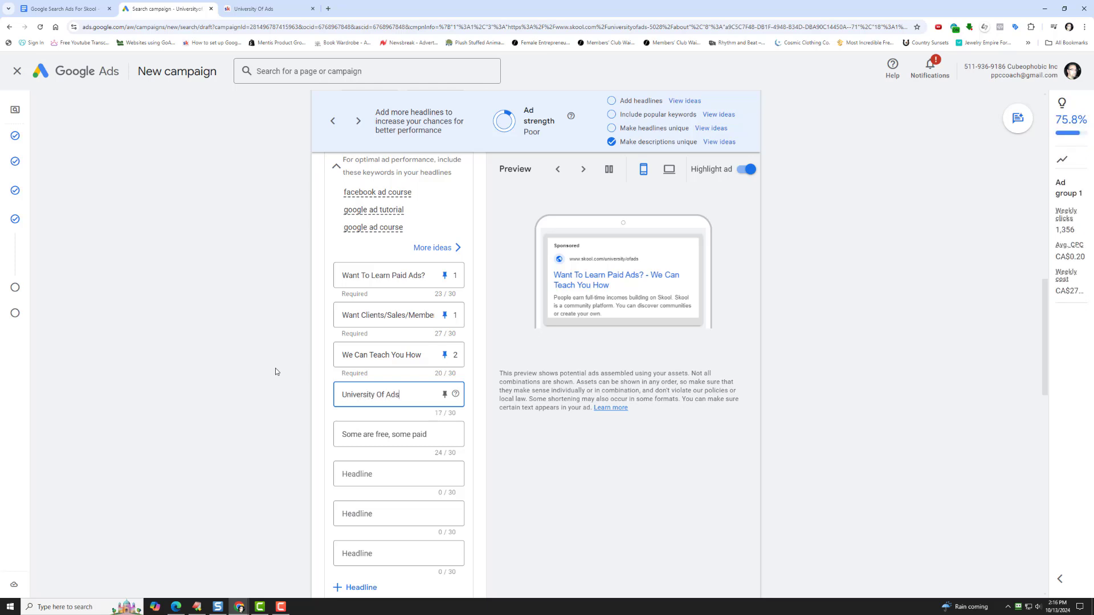
pyautogui.write(' Can Teach')
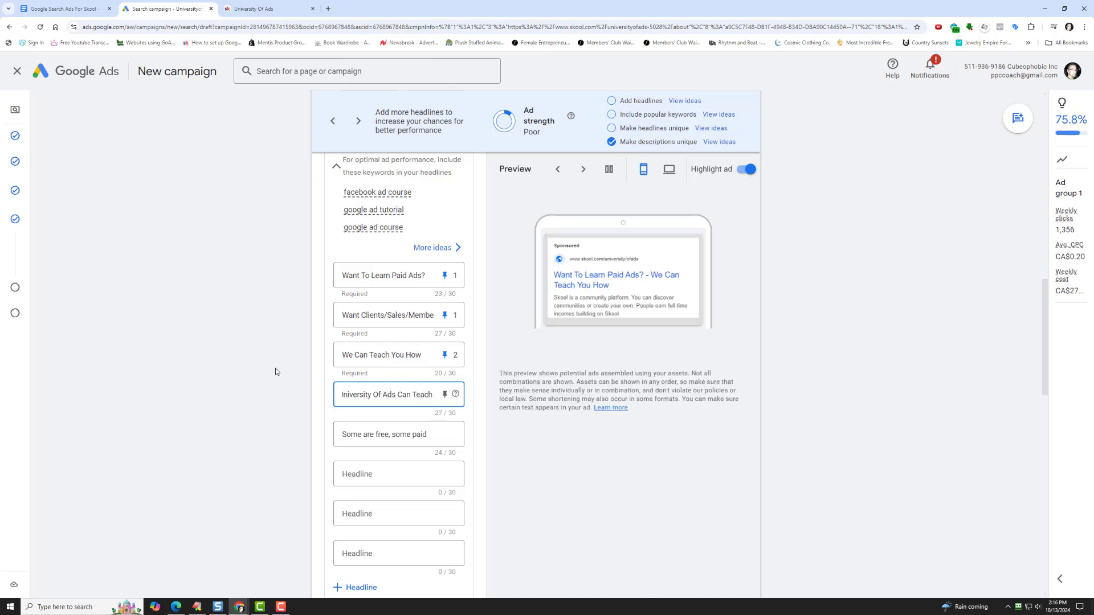
pyautogui.write(' You')
pyautogui.press('BackSpace')
pyautogui.press('BackSpace')
pyautogui.press('BackSpace')
pyautogui.press('BackSpace')
pyautogui.press('BackSpace')
pyautogui.press('BackSpace')
pyautogui.press('BackSpace')
pyautogui.press('BackSpace')
pyautogui.press('BackSpace')
pyautogui.write('Help')
pyautogui.click(445, 395)
pyautogui.click(527, 302)
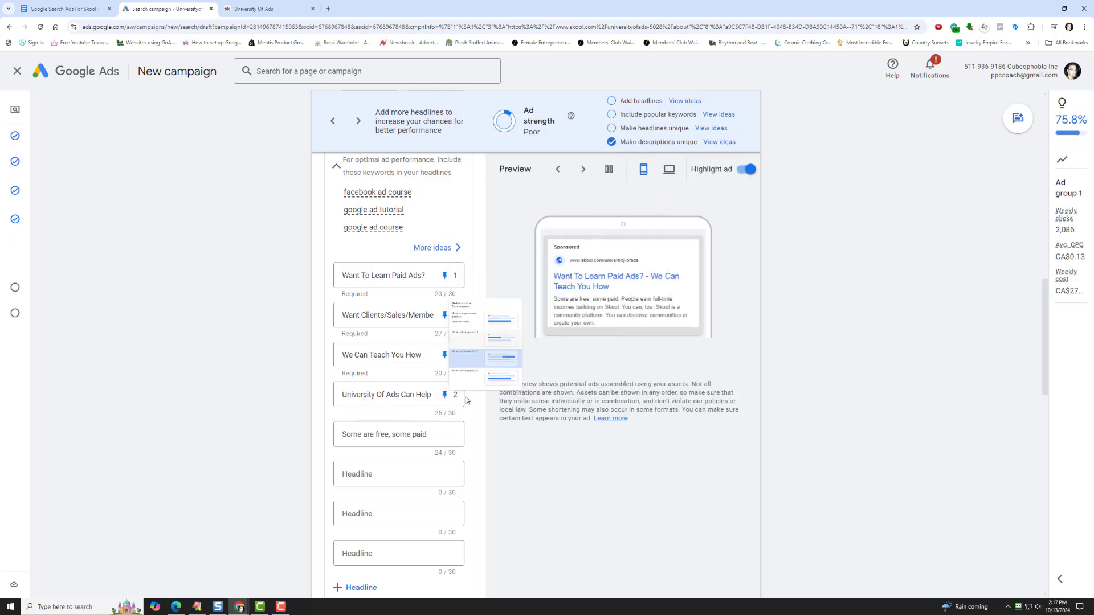
# - Replace the fifth headline with "Click Here Now" and pin it to show only in position 3
pyautogui.tripleClick(368, 438)
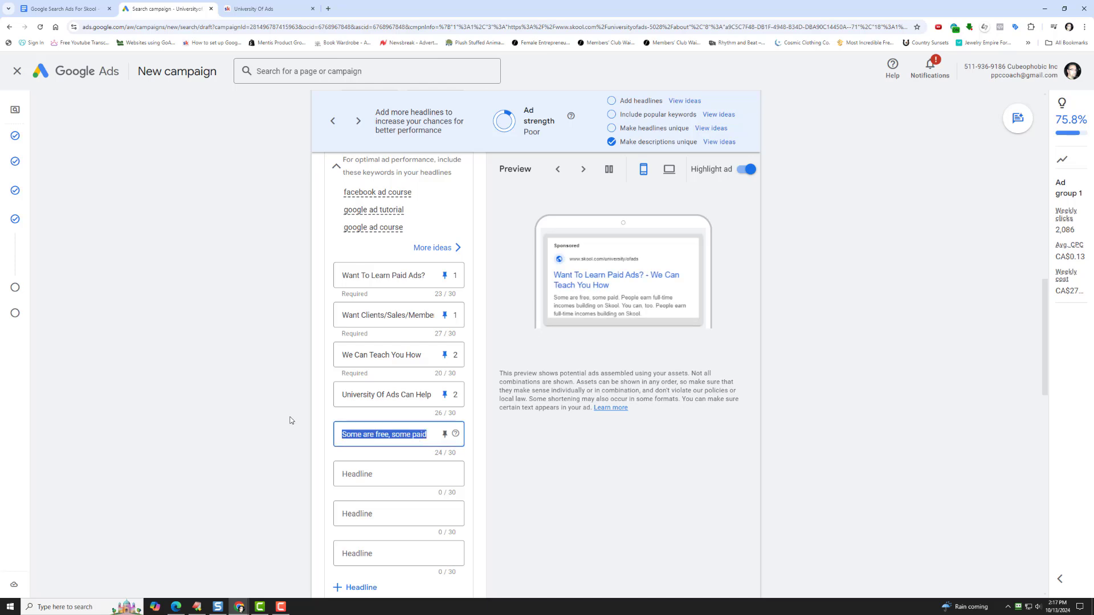
pyautogui.write('C')
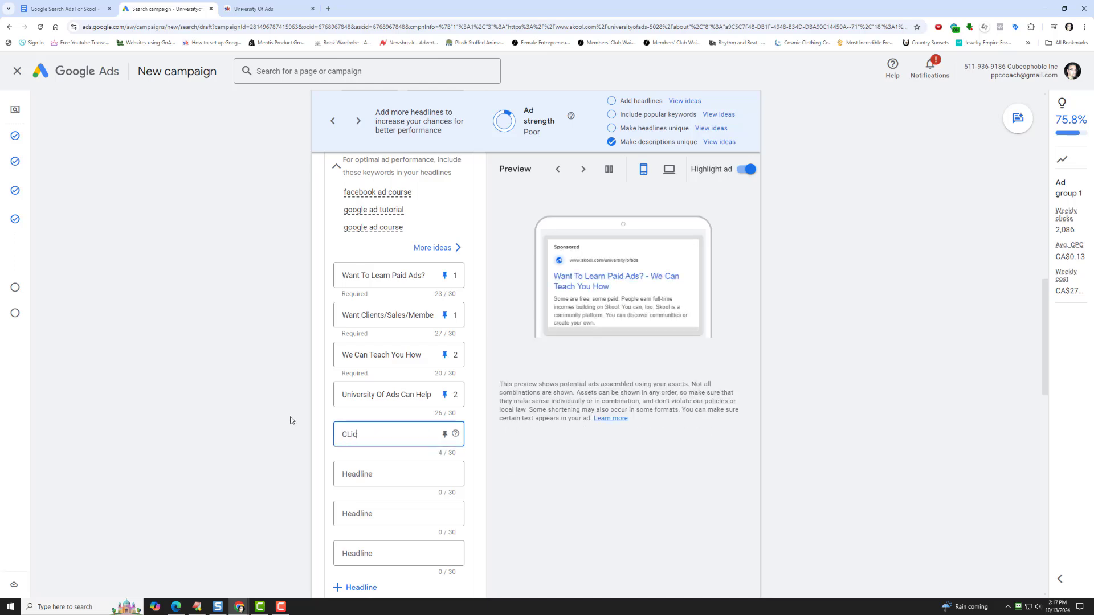
pyautogui.write('lick Here Now')
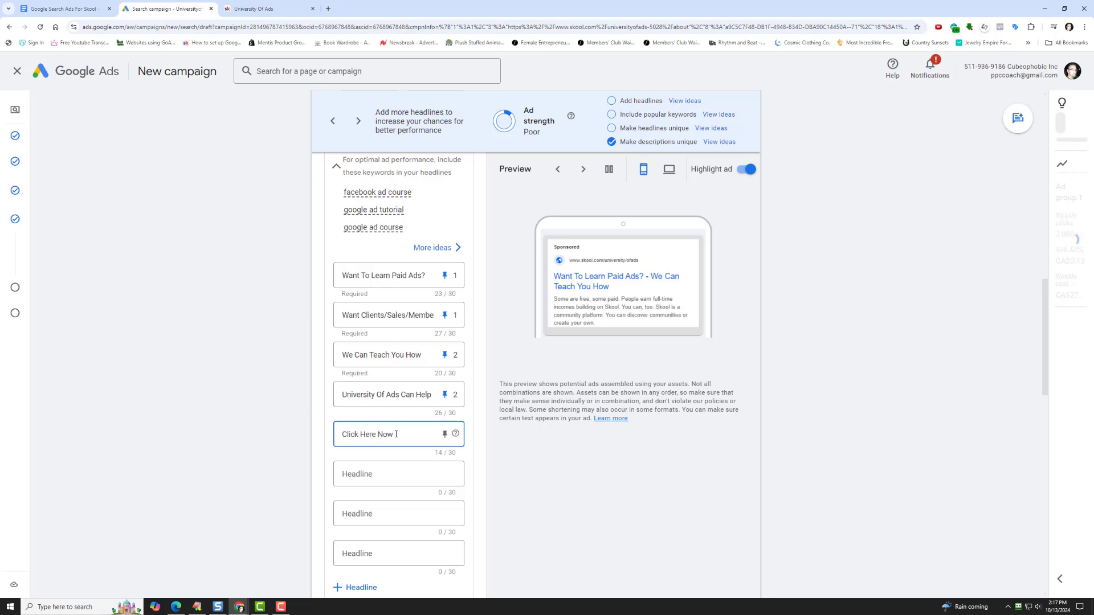
pyautogui.click(444, 435)
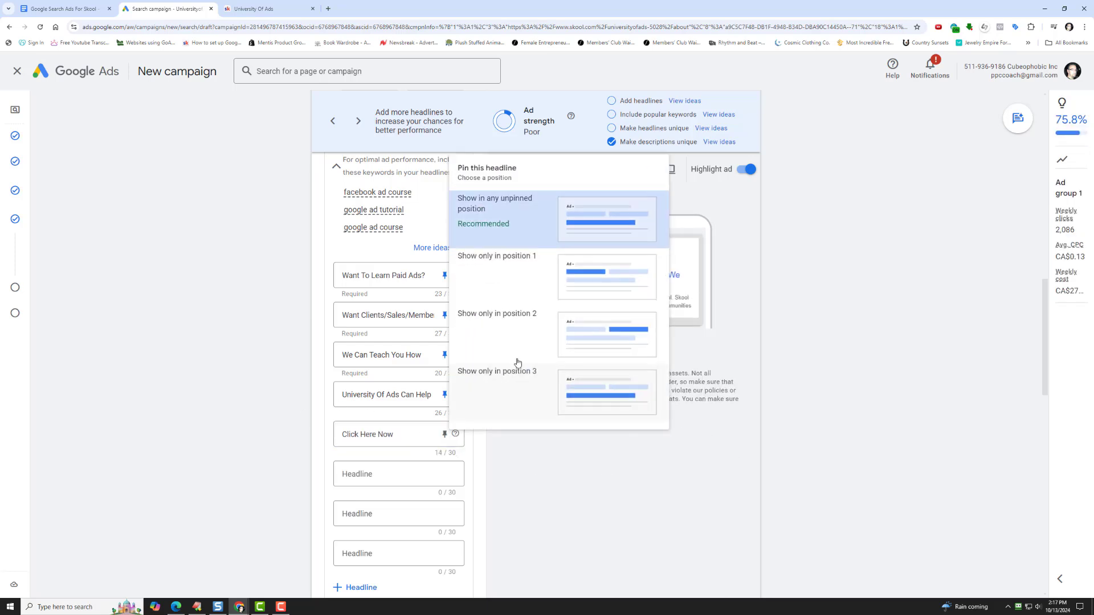
pyautogui.click(557, 398)
# - Add "Click Here To Learn More" as the sixth headline and pin it to show only in position 3
pyautogui.click(392, 475)
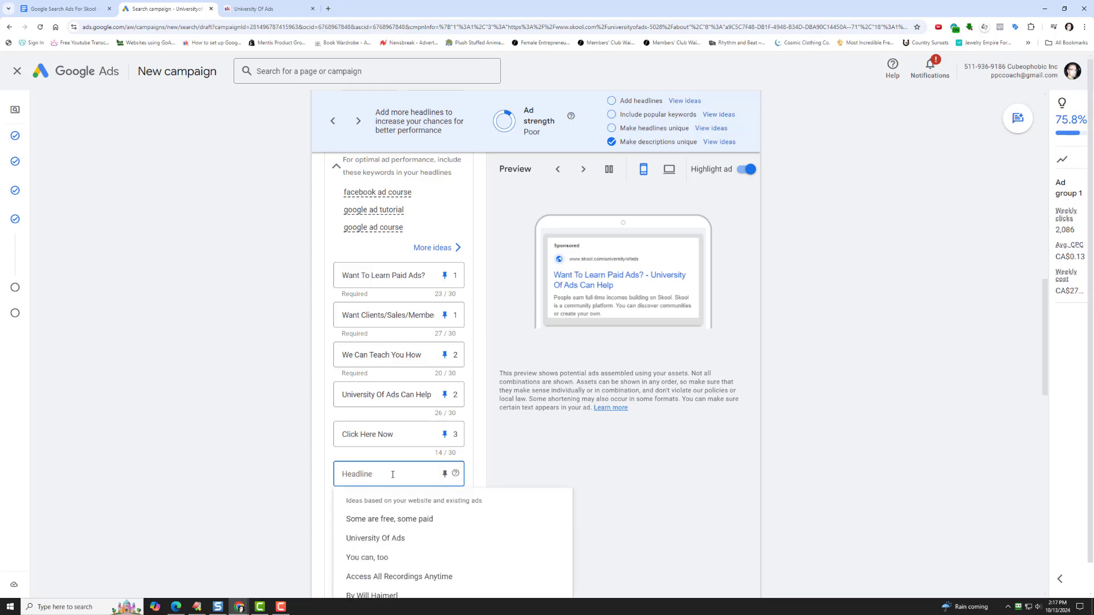
pyautogui.write('CLick Here To Learn')
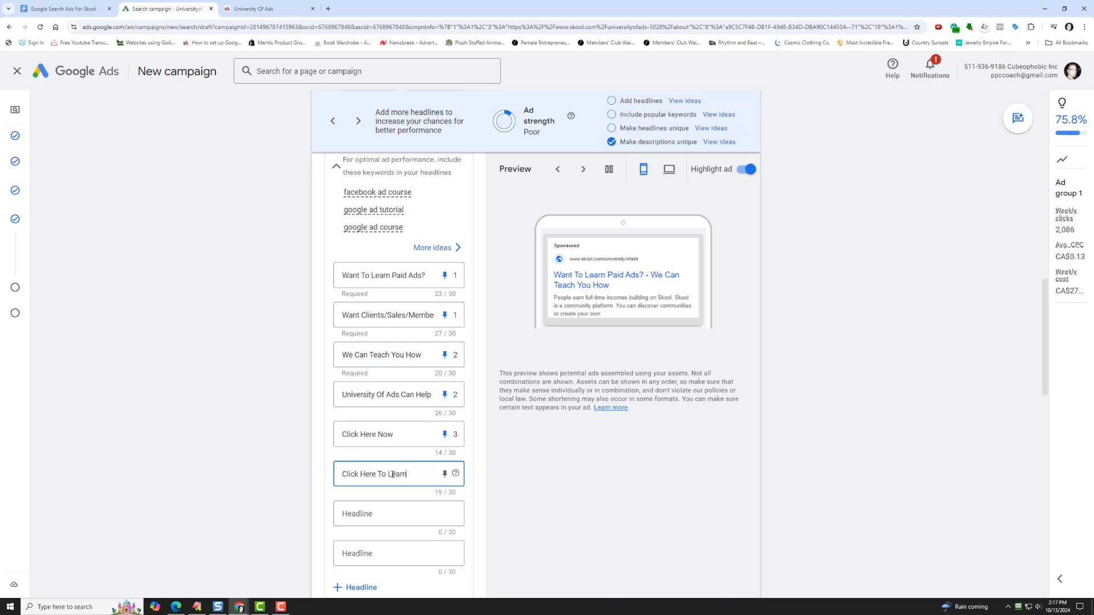
pyautogui.write(' More')
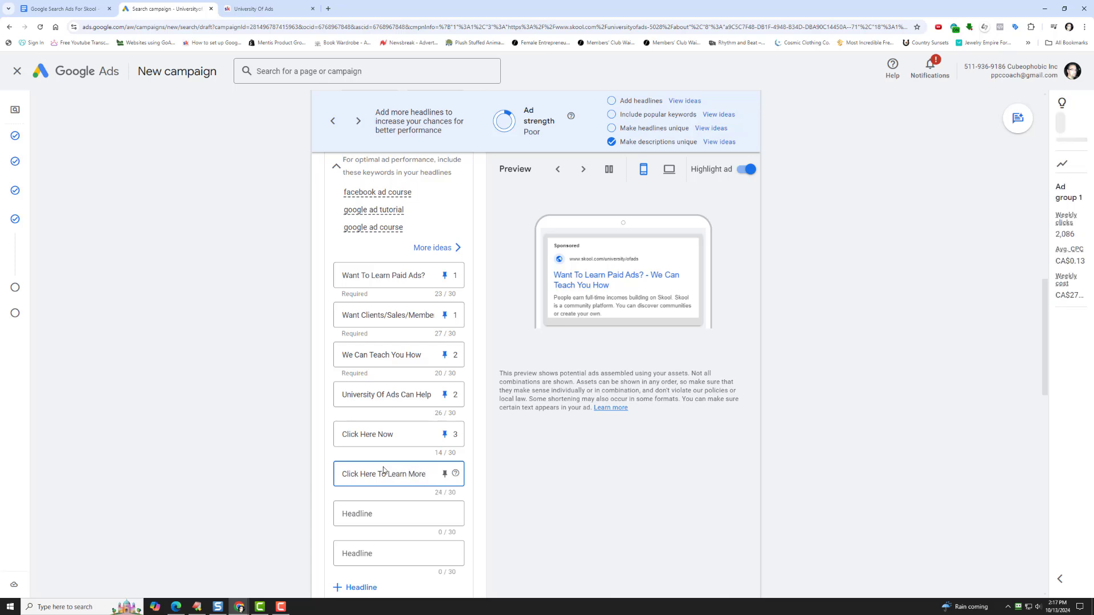
pyautogui.click(444, 474)
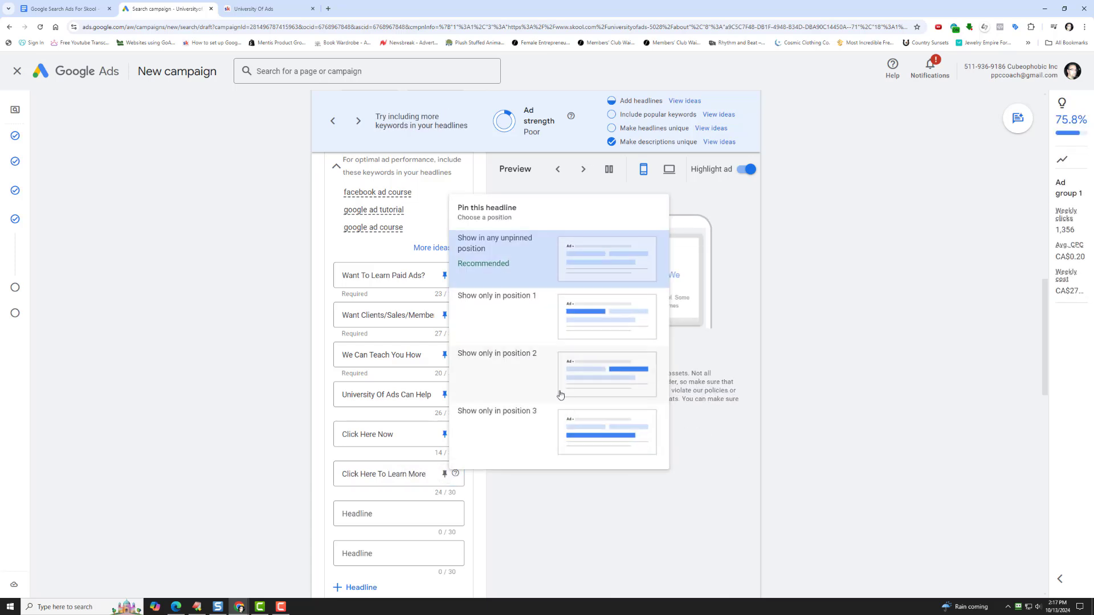
pyautogui.click(555, 418)
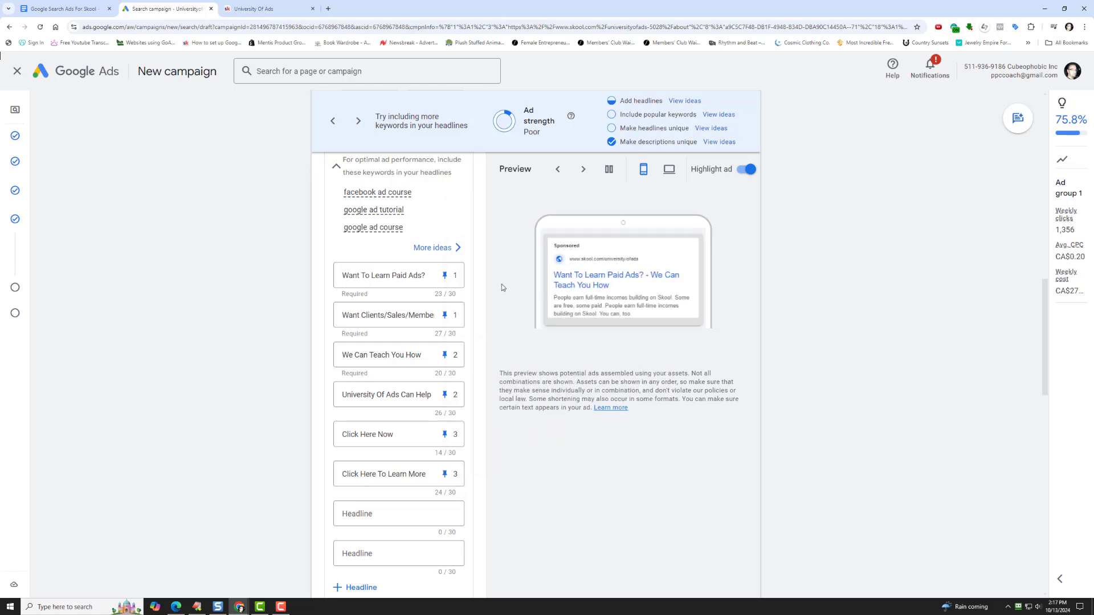
# - Switch to the University Of Ads Skool about page and copy the description's opening line, starting at "Want To Learn How To Run Paid Ads"
pyautogui.scroll(-5, 355, 371)
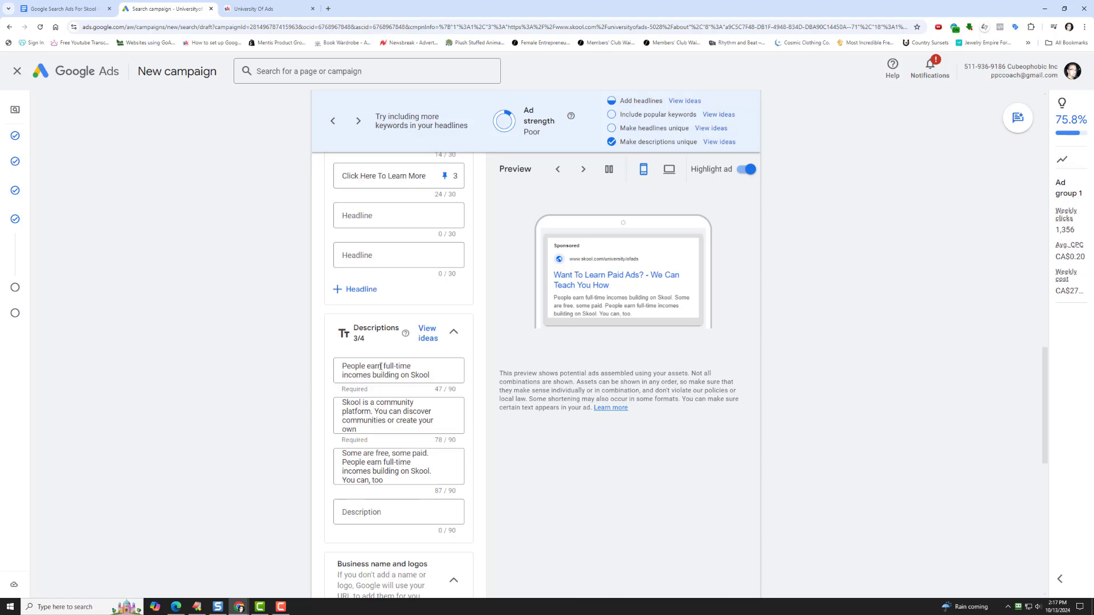
pyautogui.tripleClick(366, 372)
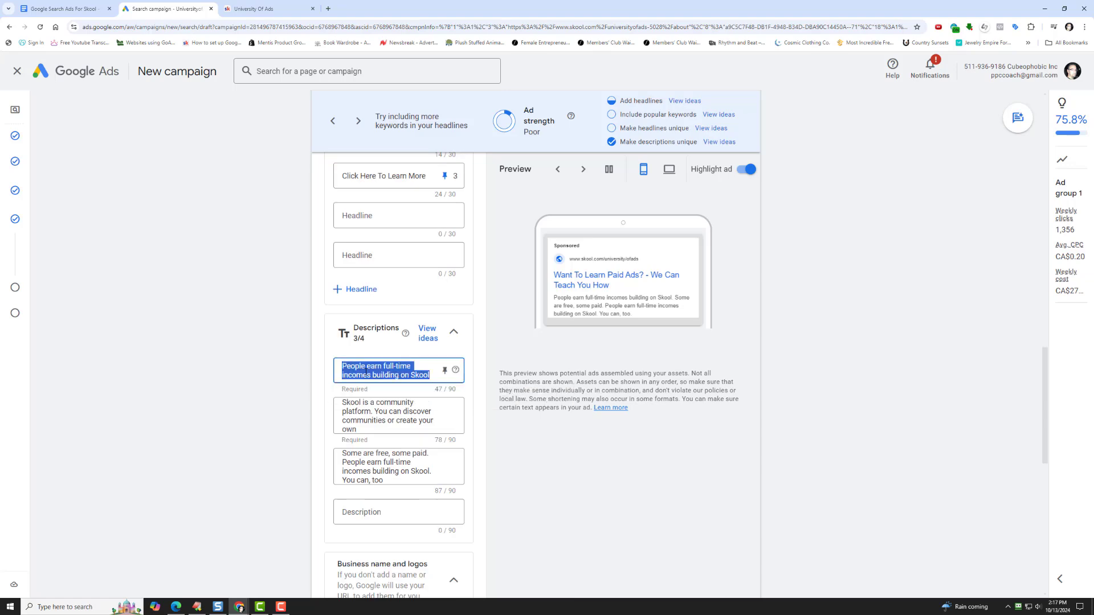
pyautogui.click(244, 9)
pyautogui.click(365, 533)
pyautogui.scroll(-3, 319, 399)
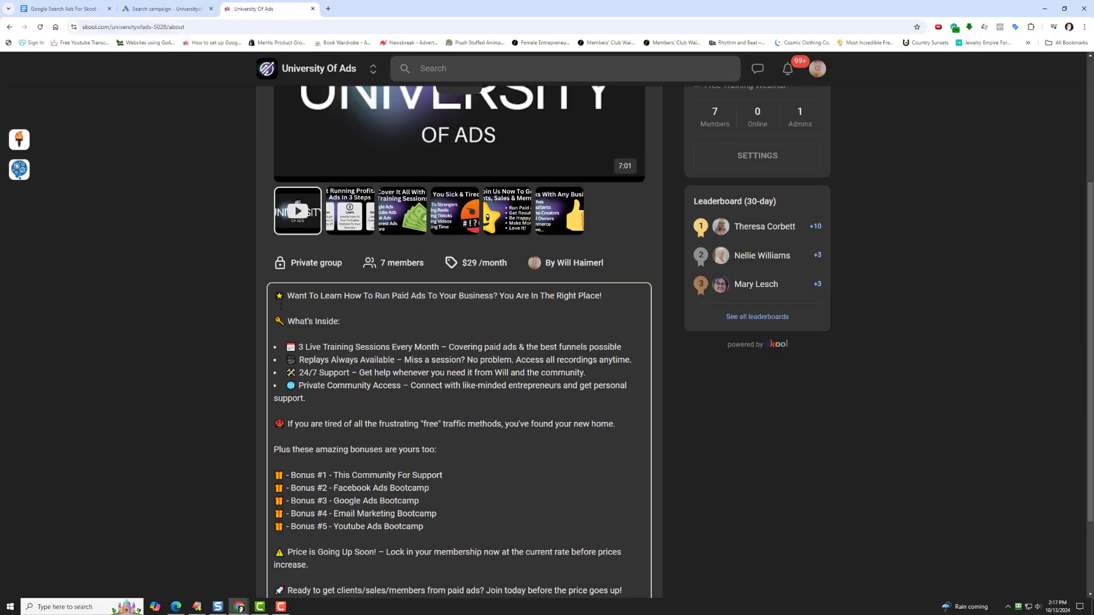
pyautogui.moveTo(289, 298); pyautogui.dragTo(585, 304)
pyautogui.hotkey('ctrl', 'c')
pyautogui.rightClick(587, 295)
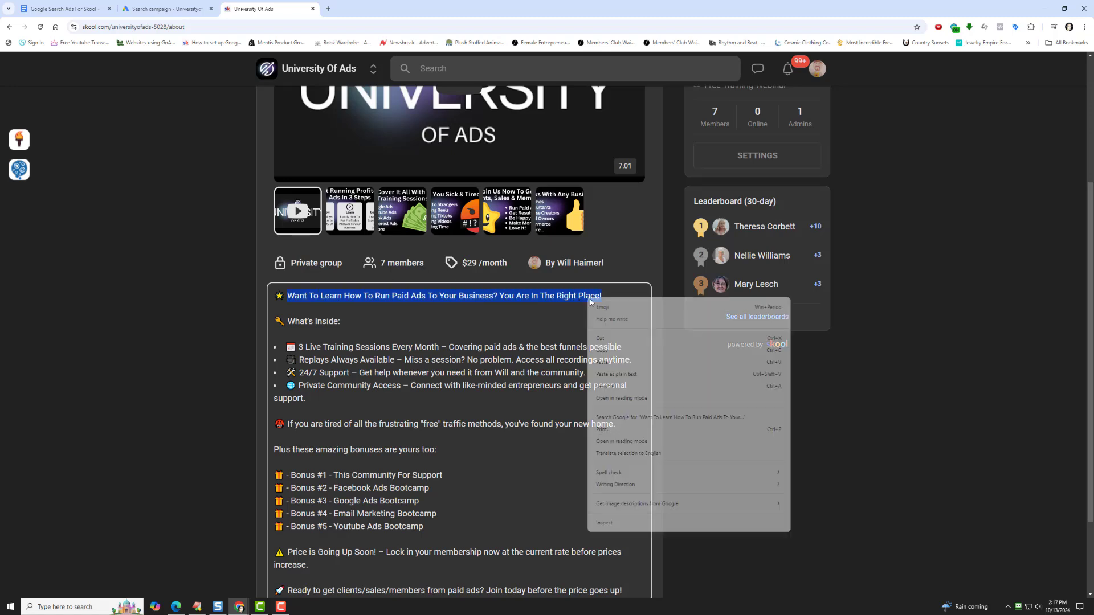
pyautogui.click(586, 308)
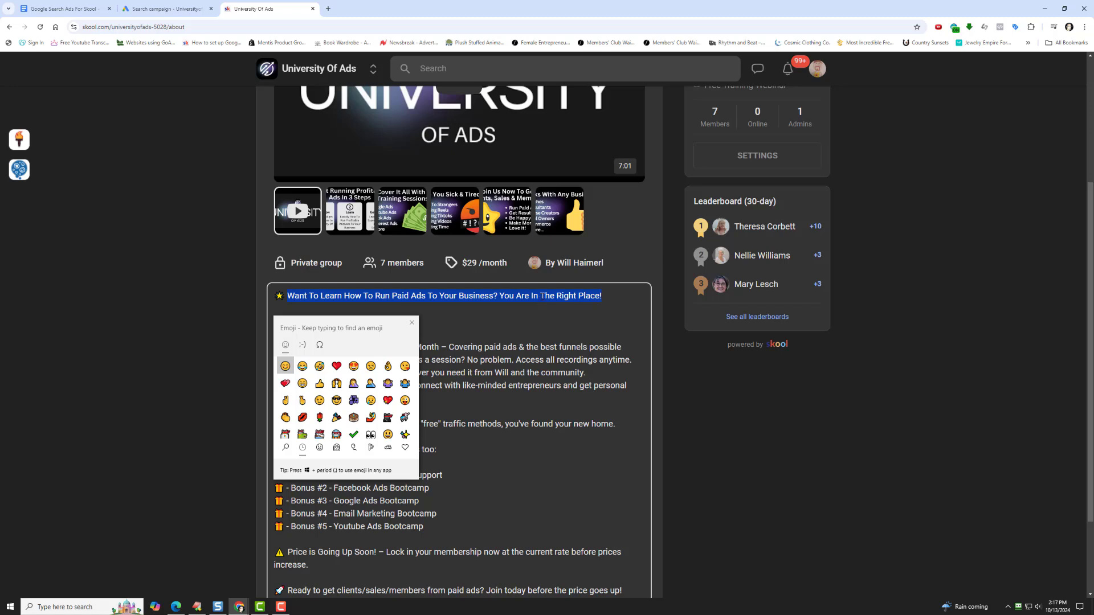
pyautogui.press('Escape')
pyautogui.rightClick(563, 297)
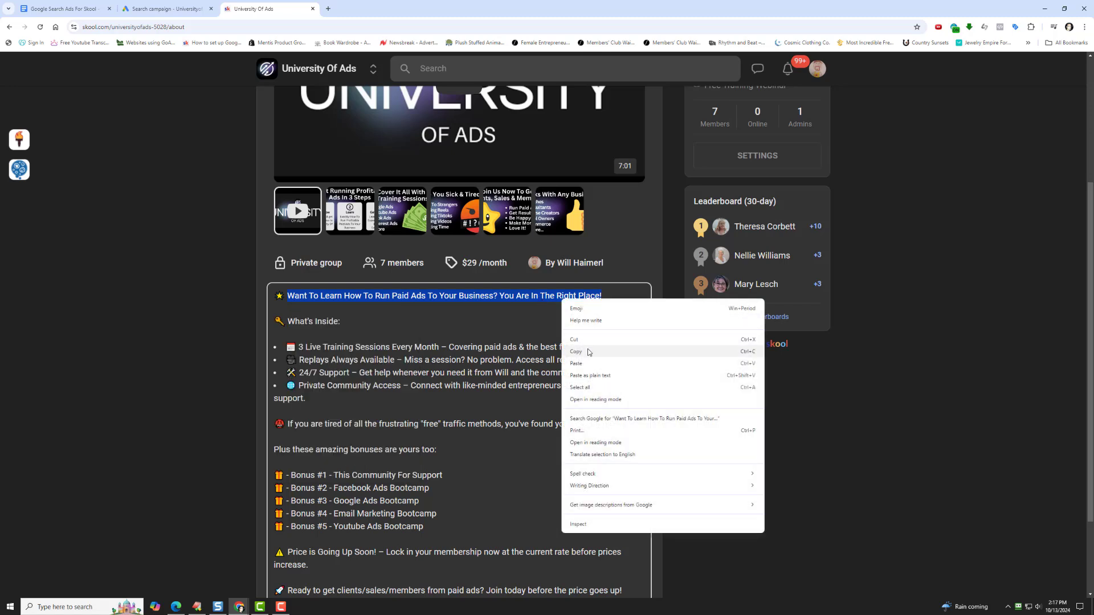
pyautogui.click(590, 351)
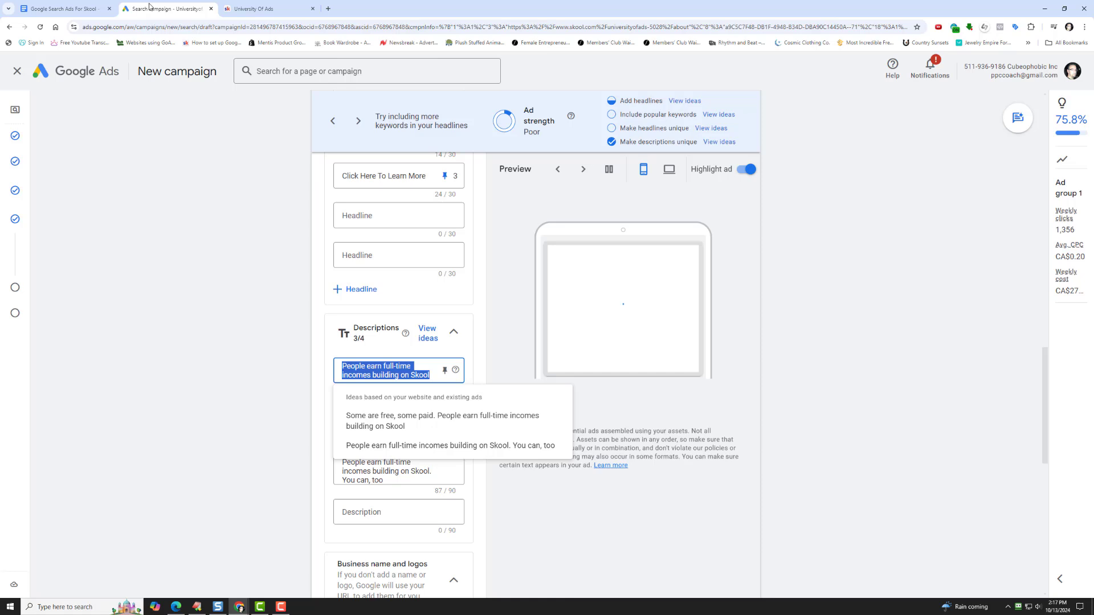
# - Back in Google Ads, replace the first description with "Want To Learn How To Run Paid Ads To Your Business? You Are In The Right Place."
pyautogui.click(151, 9)
pyautogui.rightClick(369, 374)
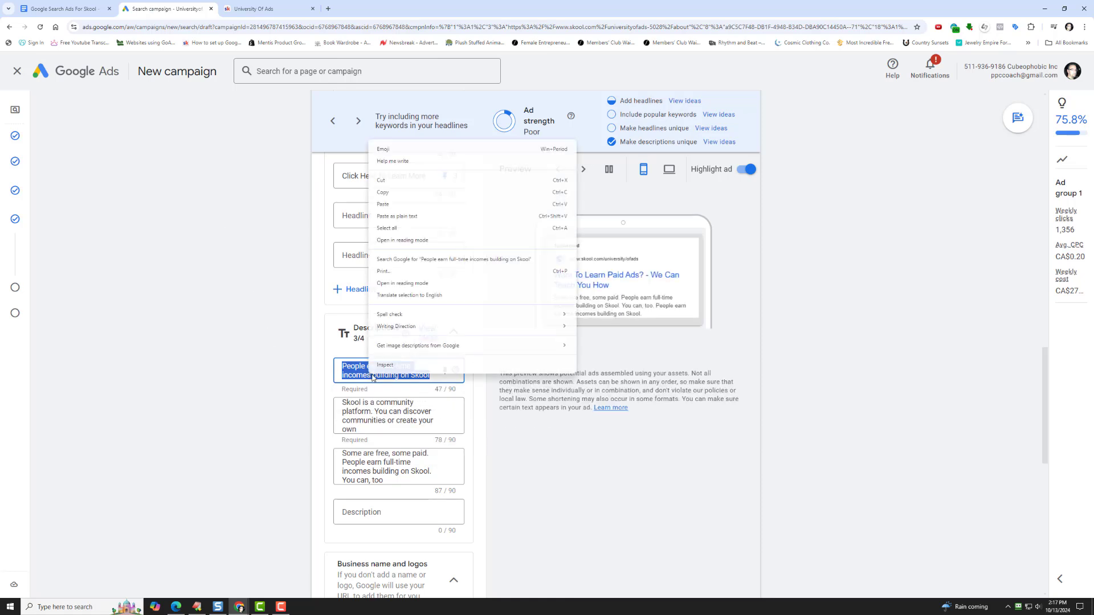
pyautogui.click(424, 204)
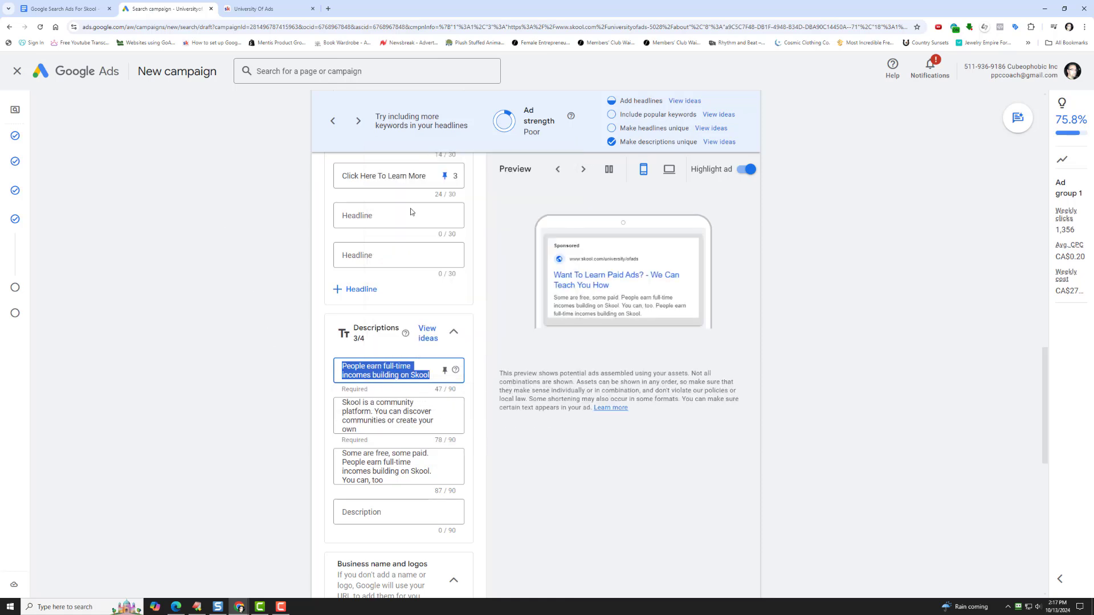
pyautogui.press('BackSpace')
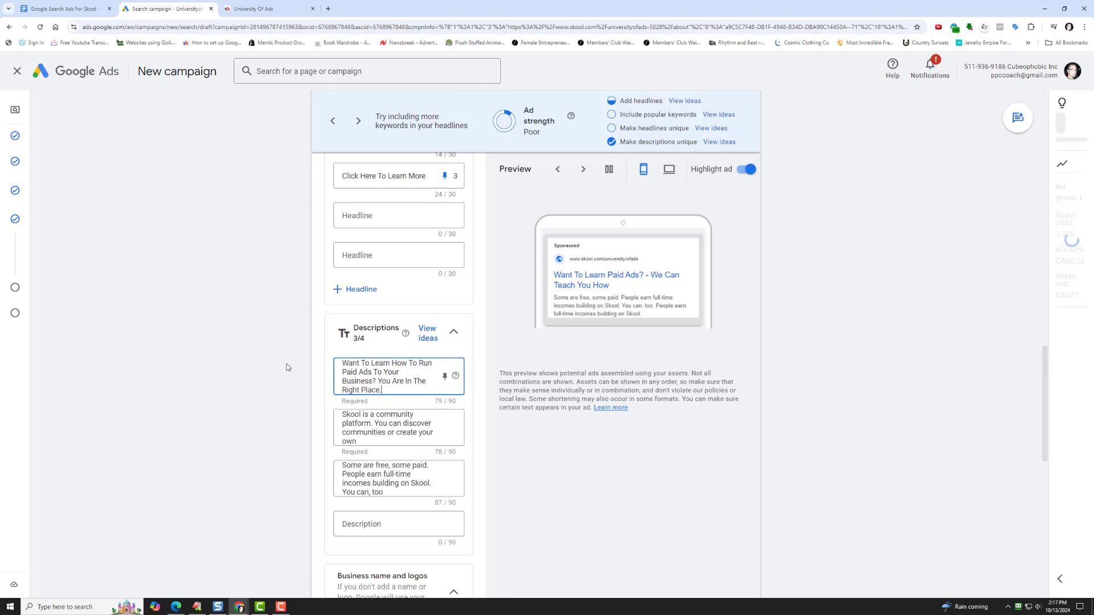
# - Replace the second description with "Get More Clients Or Sales Or Members By Using Paid Ads With Our Training. Click Here Now."
pyautogui.click(382, 422)
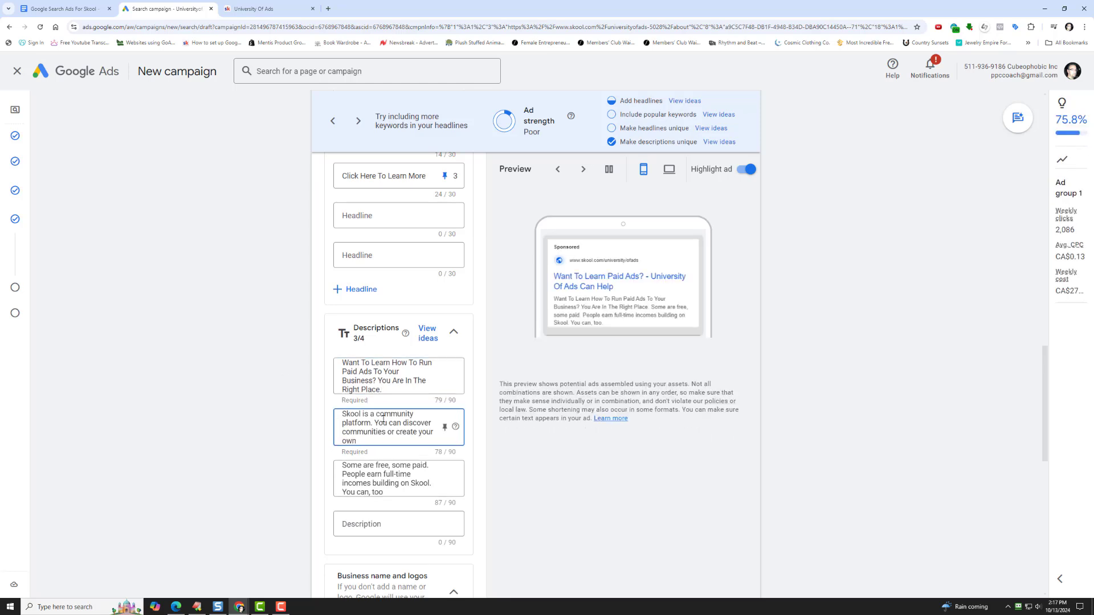
pyautogui.tripleClick(382, 422)
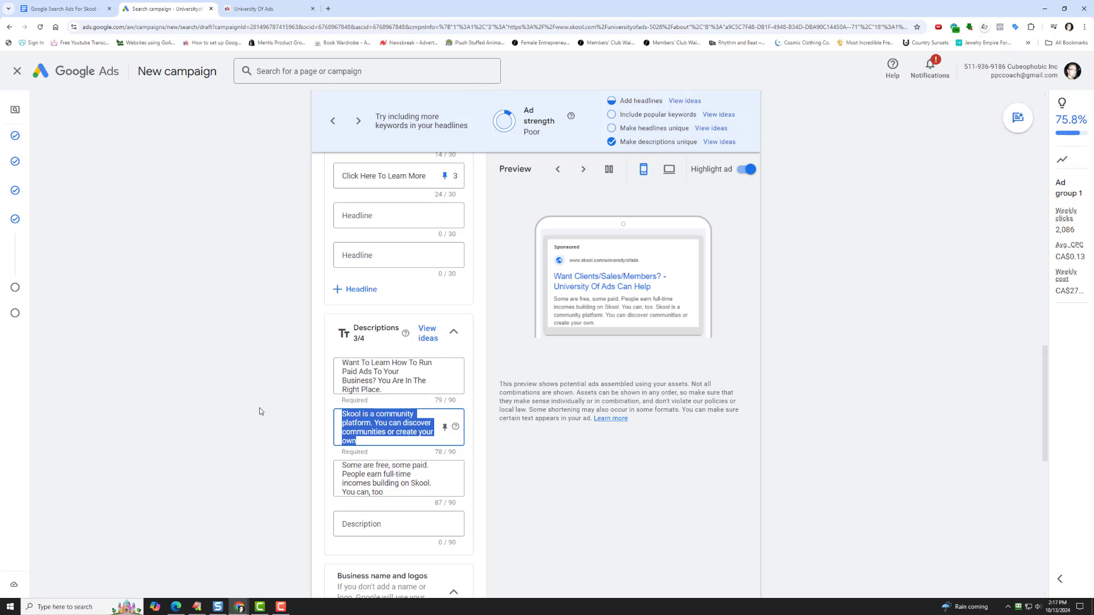
pyautogui.write('Get More Clients')
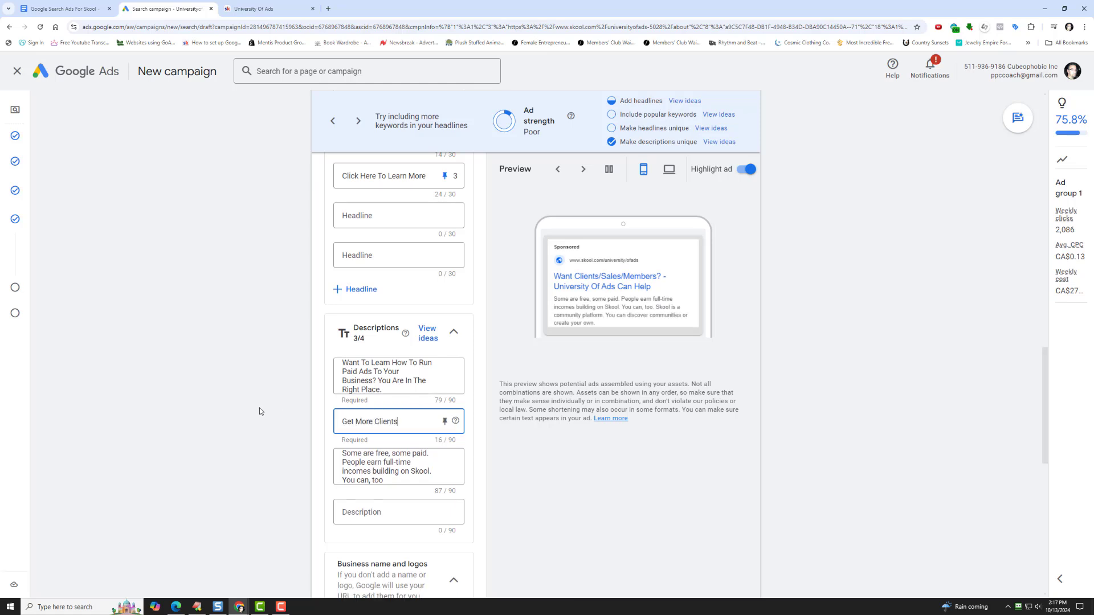
pyautogui.write(' Or Sales Or Membersh')
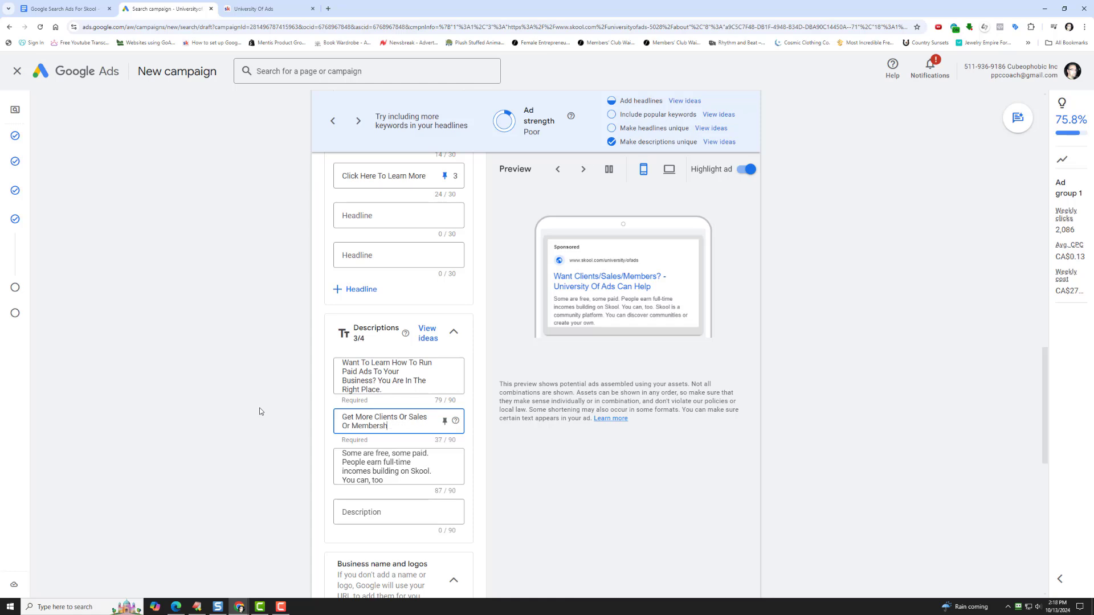
pyautogui.press('BackSpace')
pyautogui.write('By Using Paid Ads With Our Training')
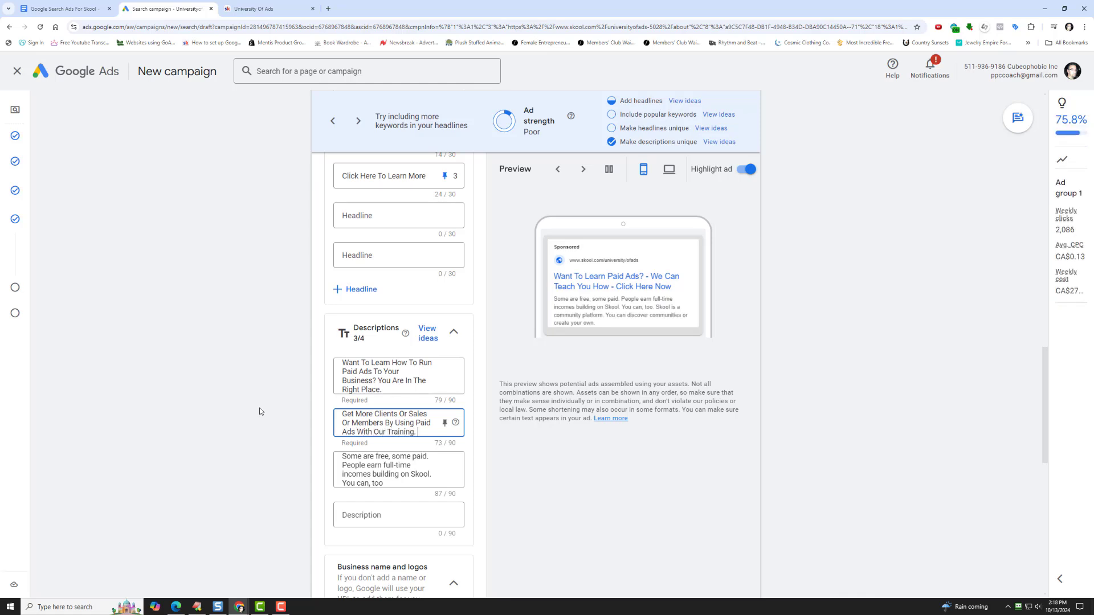
pyautogui.write('. Click Here Now.')
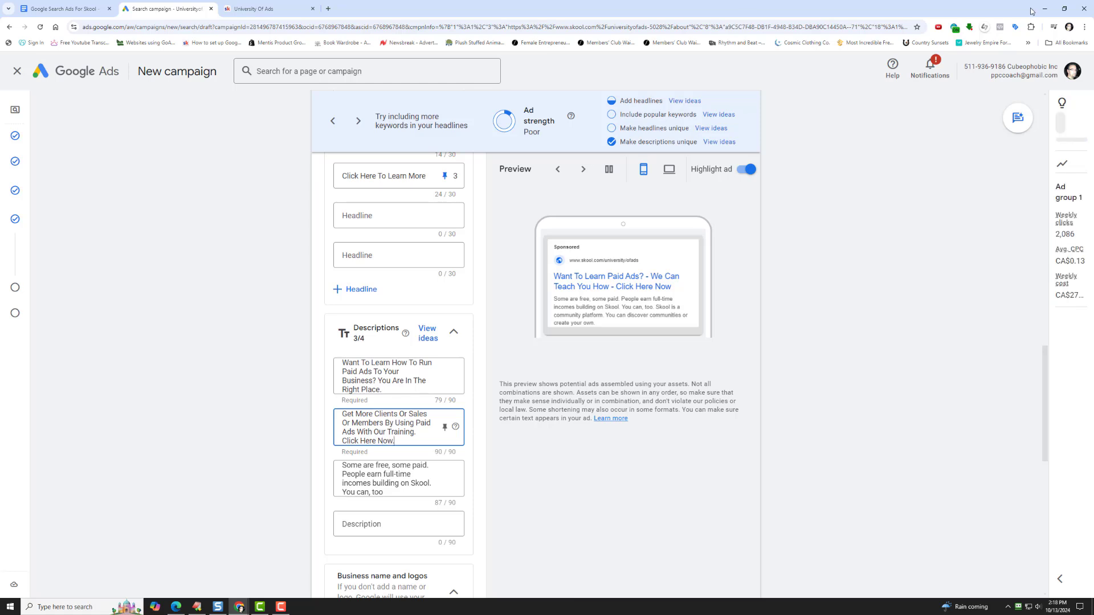
# - Clear the suggested text from the third description, leaving that field empty
pyautogui.click(440, 465)
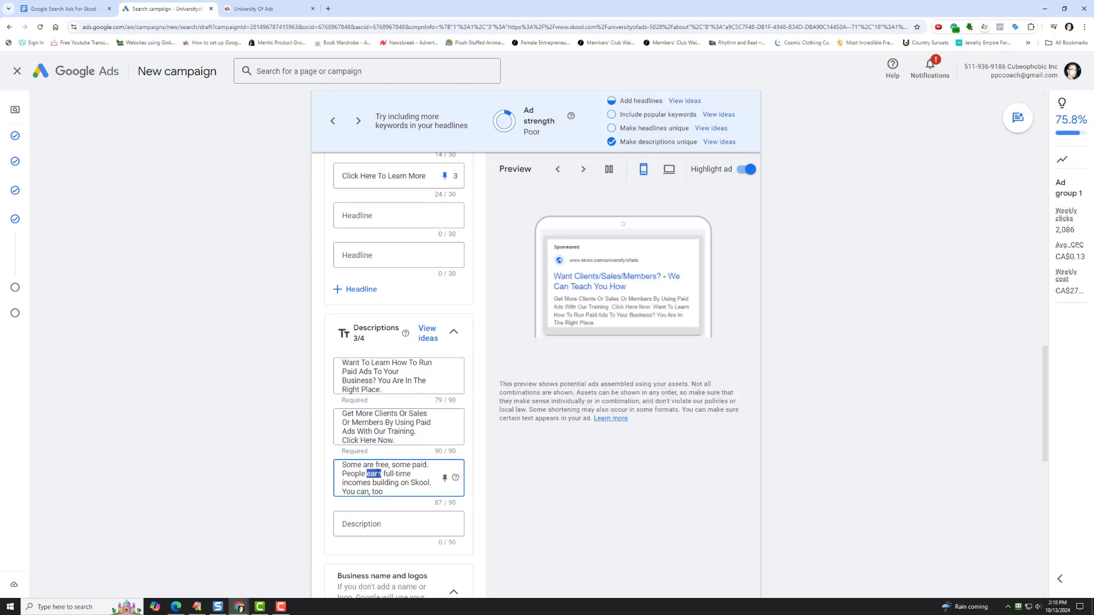
pyautogui.hotkey('ctrl', 'a')
pyautogui.press('BackSpace')
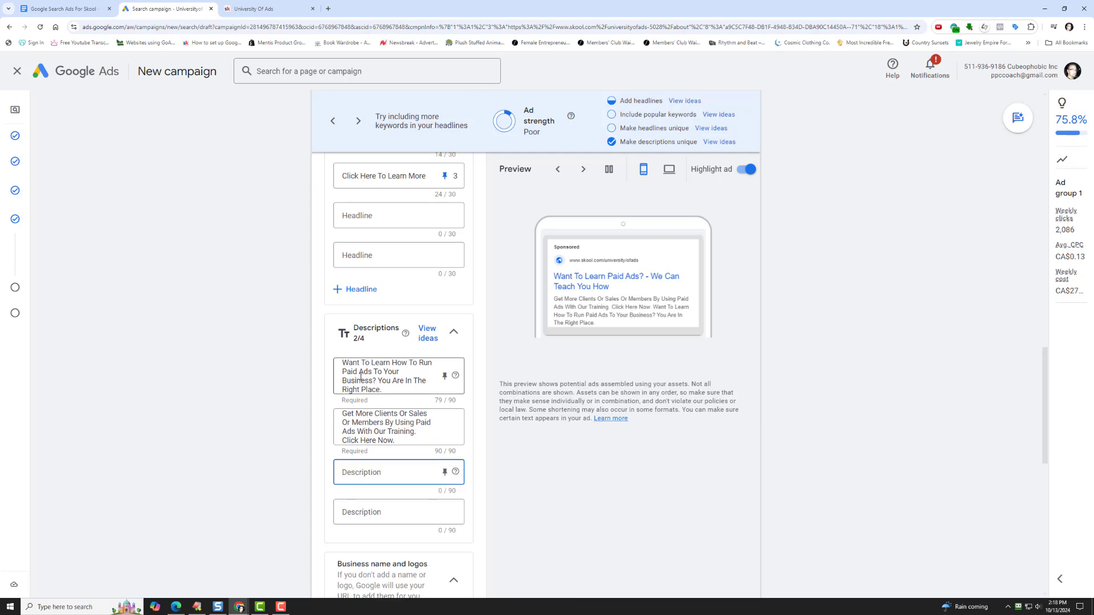
# - Finish editing the ad without adding a business name, sitelinks or callouts
pyautogui.scroll(-3, 361, 377)
pyautogui.click(235, 368)
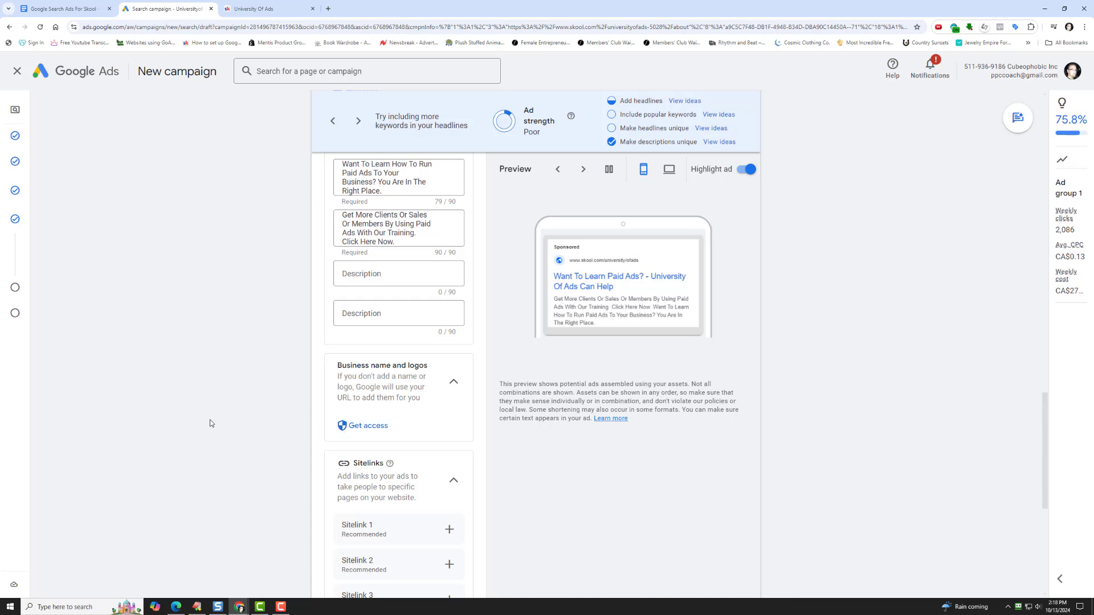
pyautogui.scroll(-5, 212, 419)
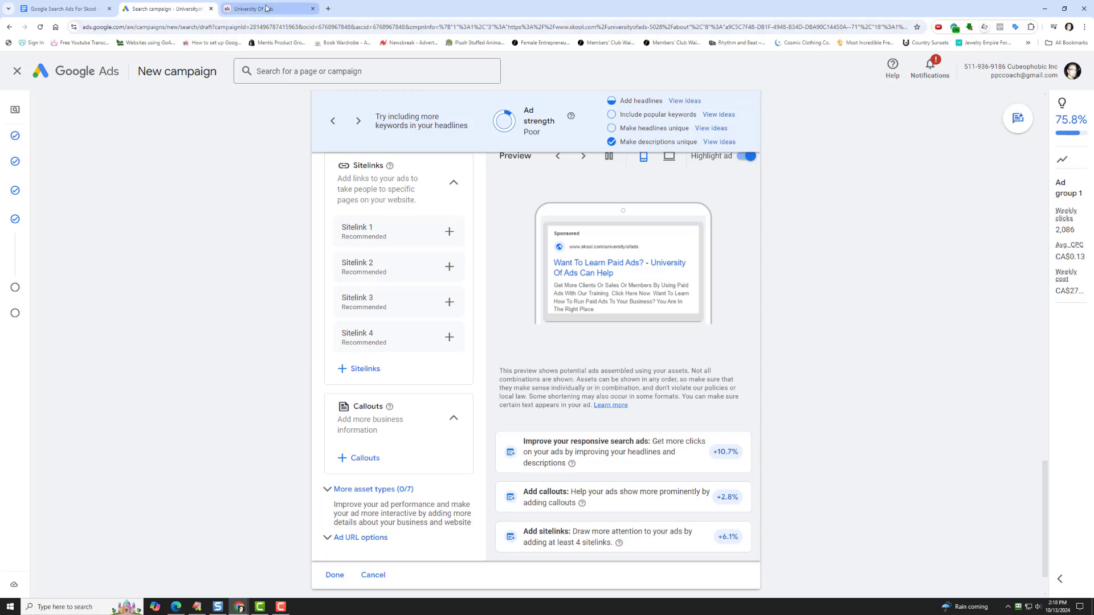
pyautogui.scroll(-1, 260, 379)
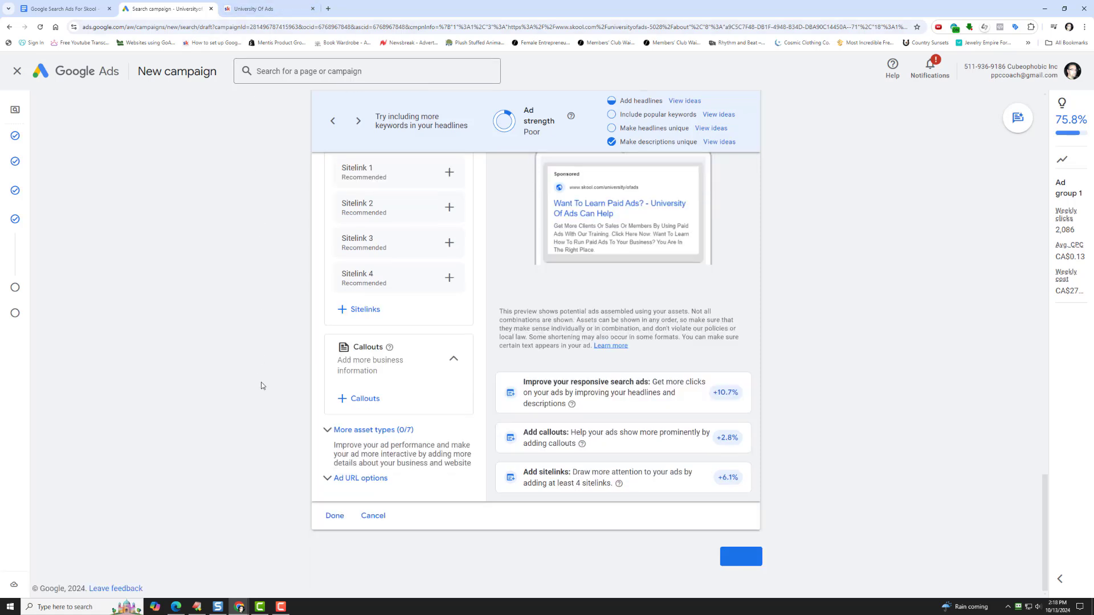
pyautogui.click(333, 516)
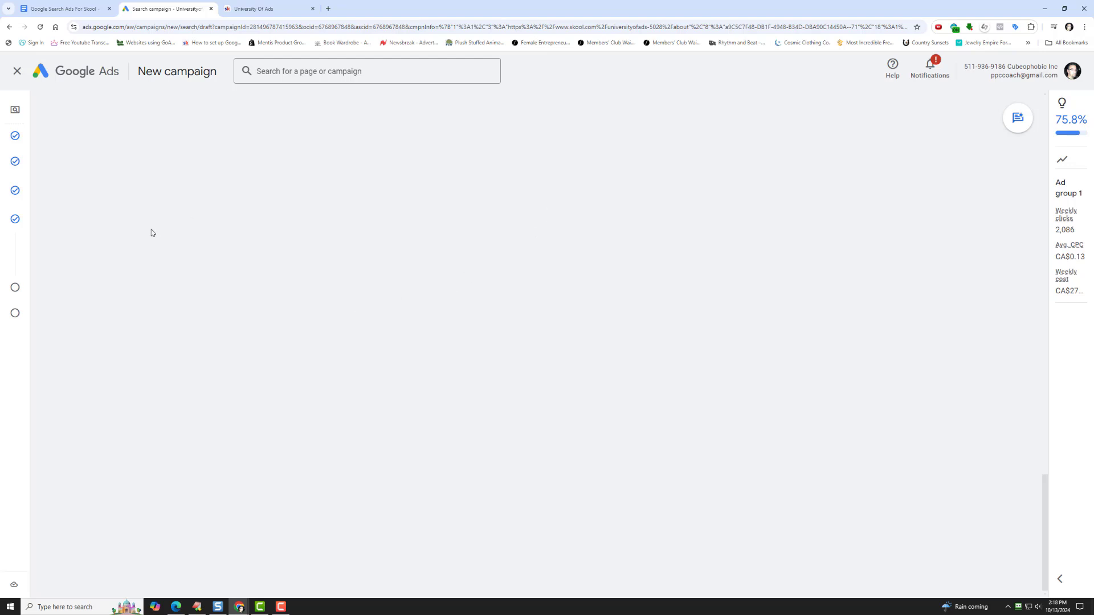
# - Set a custom average daily budget of CA$10.00 for the campaign and continue to the review page
pyautogui.moveTo(14, 291)
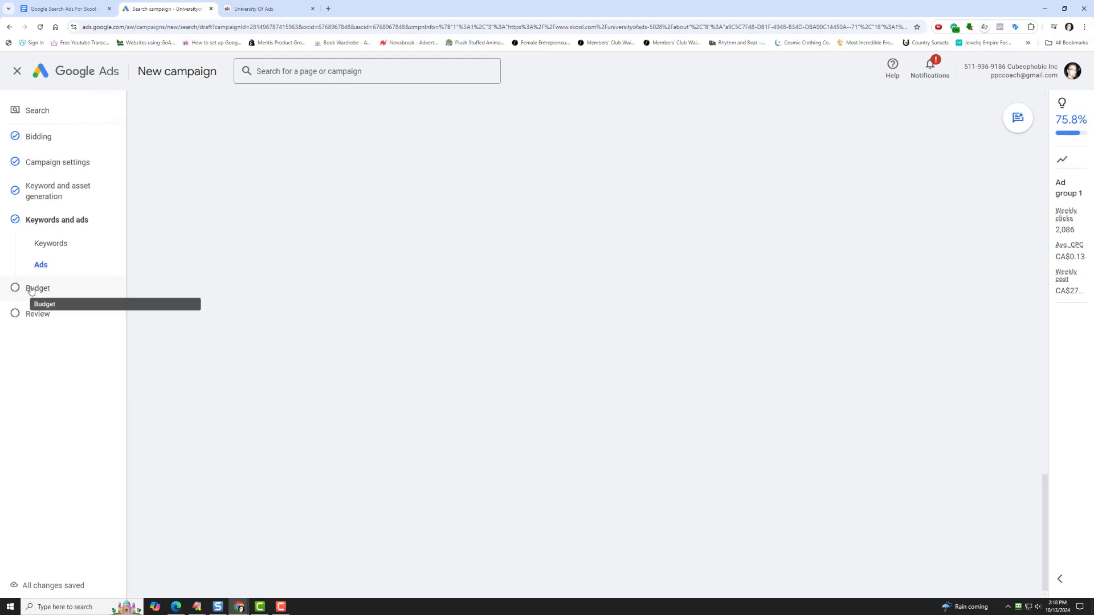
pyautogui.click(31, 289)
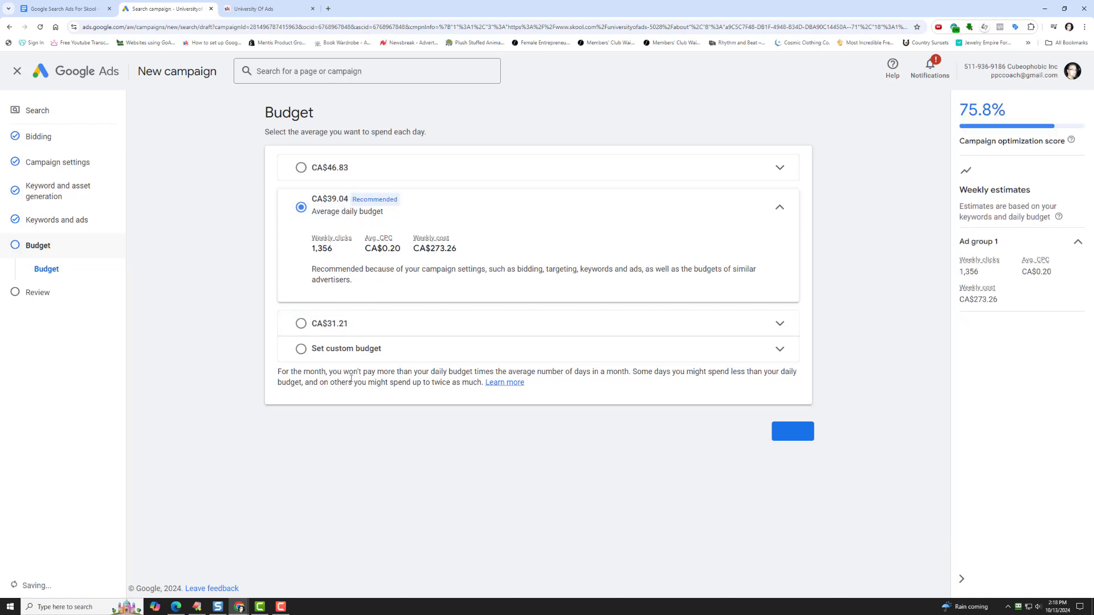
pyautogui.click(350, 349)
pyautogui.moveTo(359, 303); pyautogui.dragTo(245, 308)
pyautogui.write('10')
pyautogui.click(244, 306)
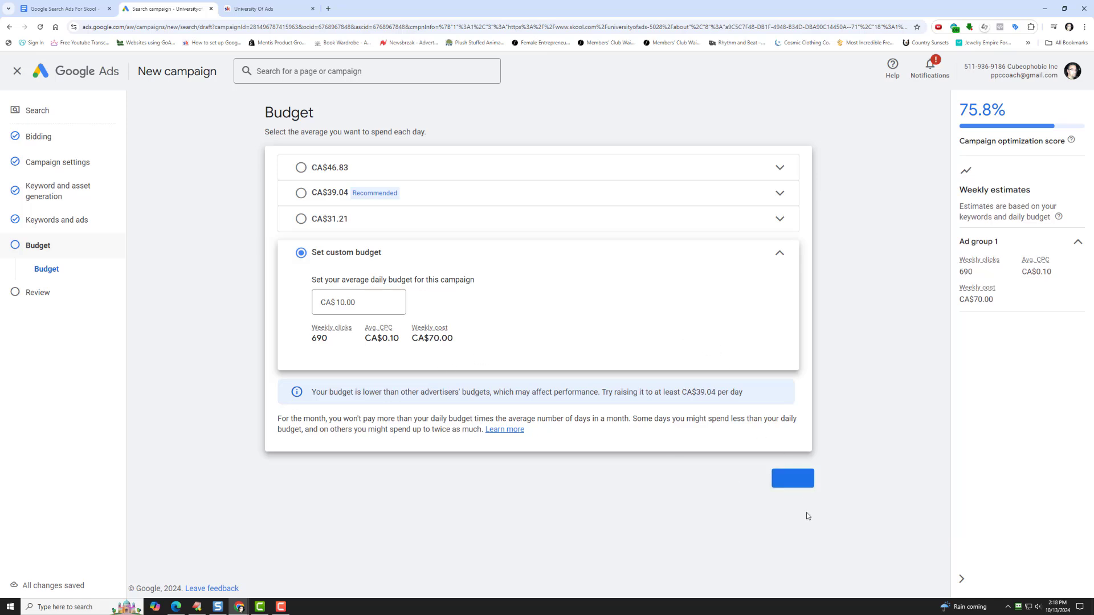
pyautogui.click(792, 478)
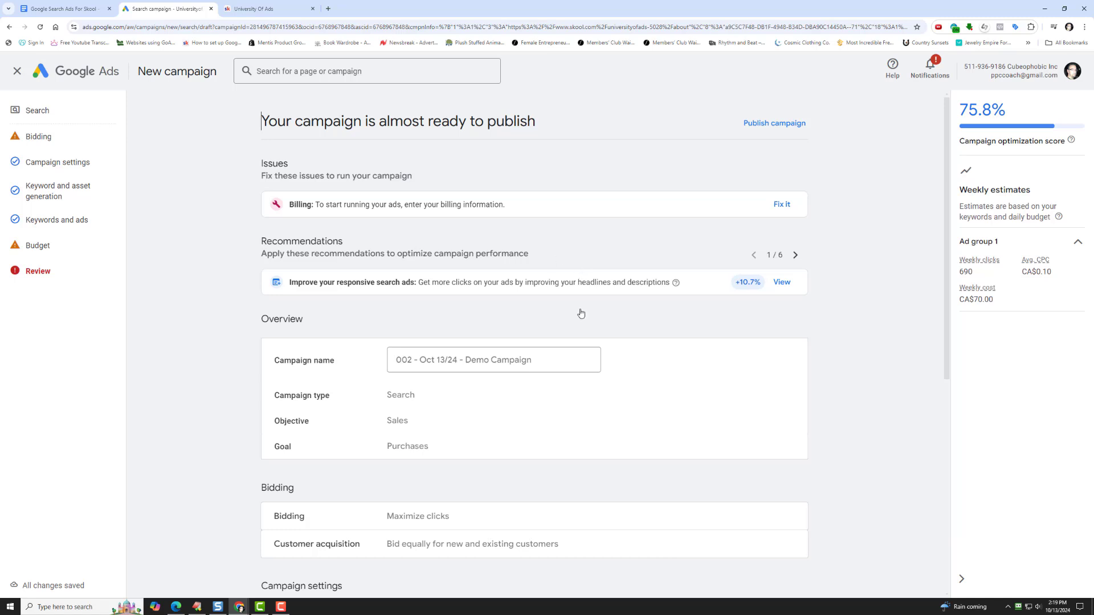
# - Publish the 002 - Oct 13/24 - Demo Campaign without adding billing information, accepting that it cannot run ads yet
pyautogui.scroll(-5, 579, 312)
pyautogui.click(760, 550)
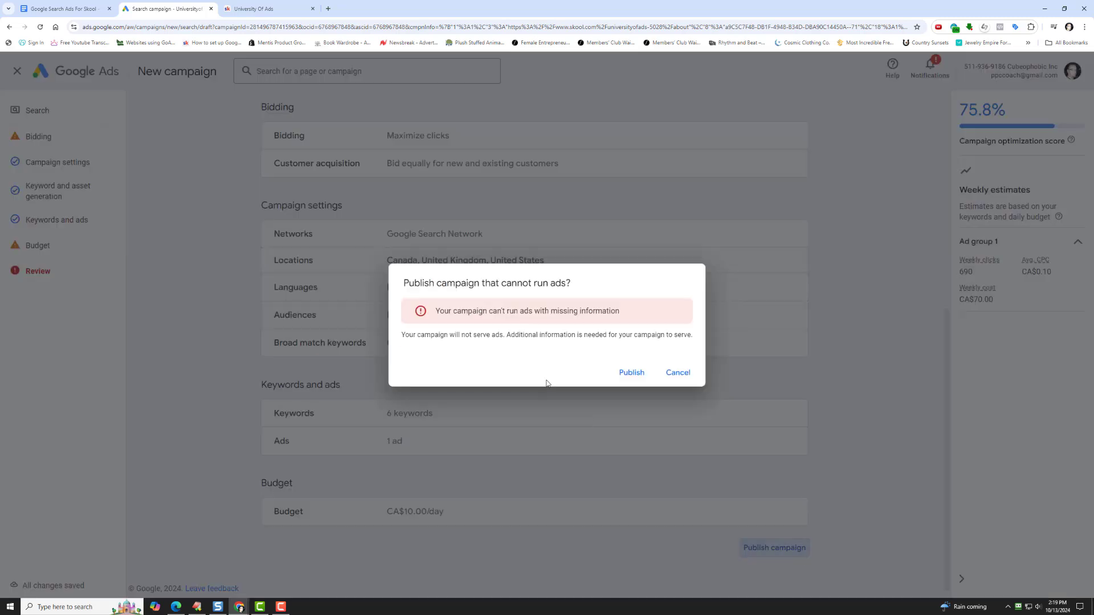
pyautogui.click(623, 374)
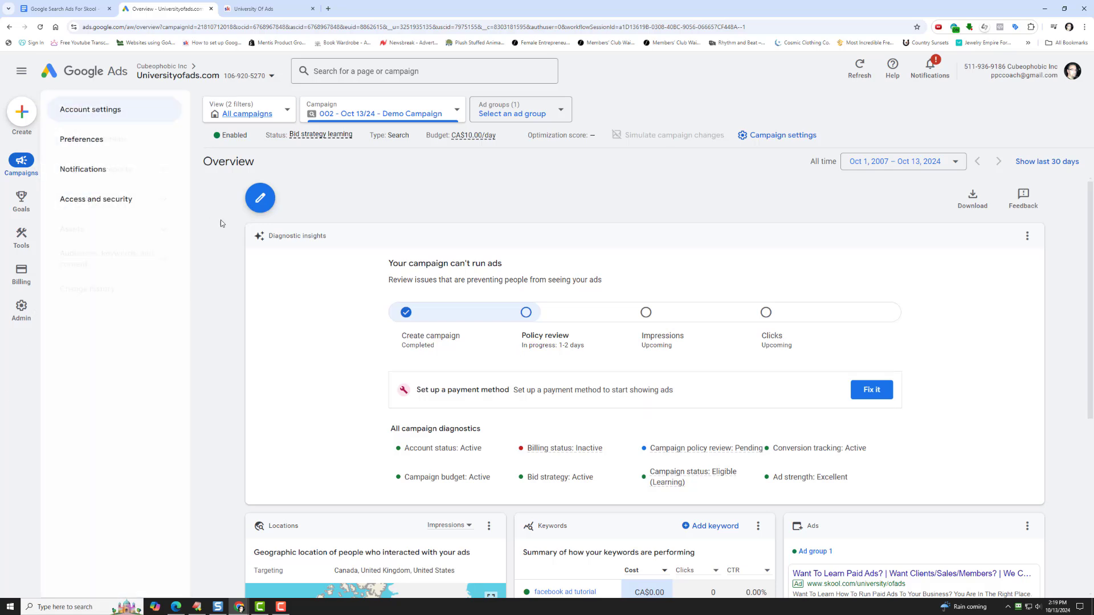
# - Open the campaigns table and switch its view from the demo campaign to all campaigns in the account
pyautogui.click(138, 208)
pyautogui.click(108, 231)
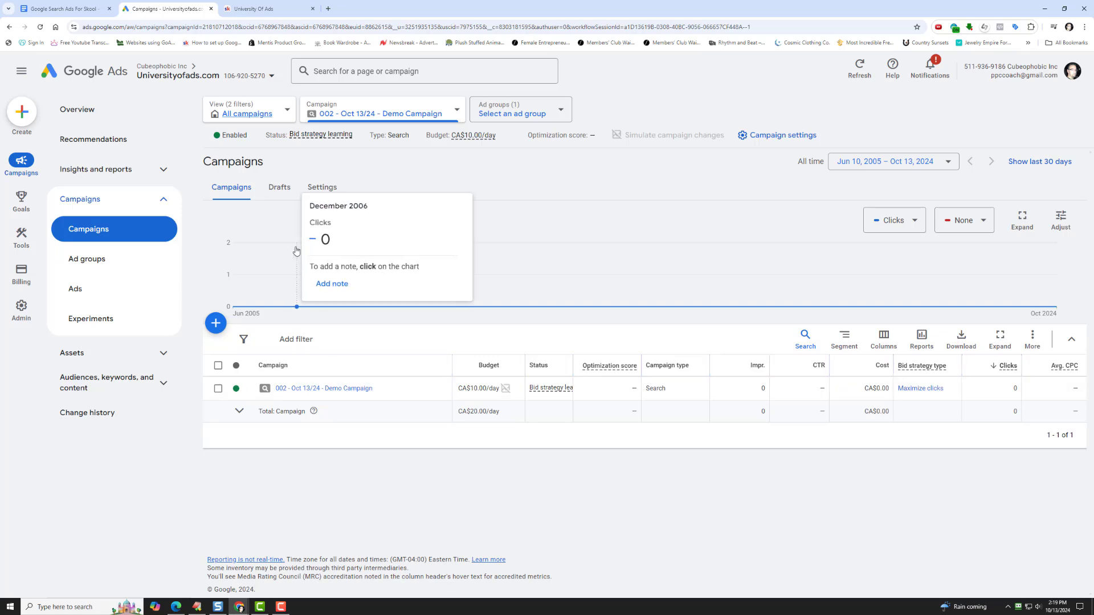
pyautogui.click(291, 116)
pyautogui.click(286, 184)
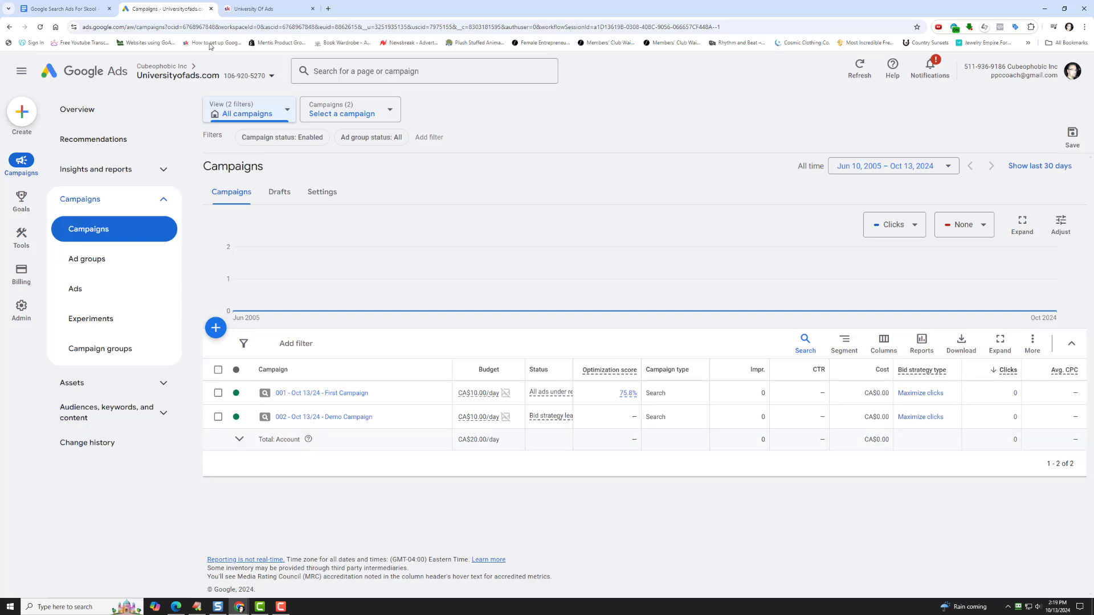
# - Search Google for "google ads course" in a new browser tab
pyautogui.click(328, 9)
pyautogui.click(356, 293)
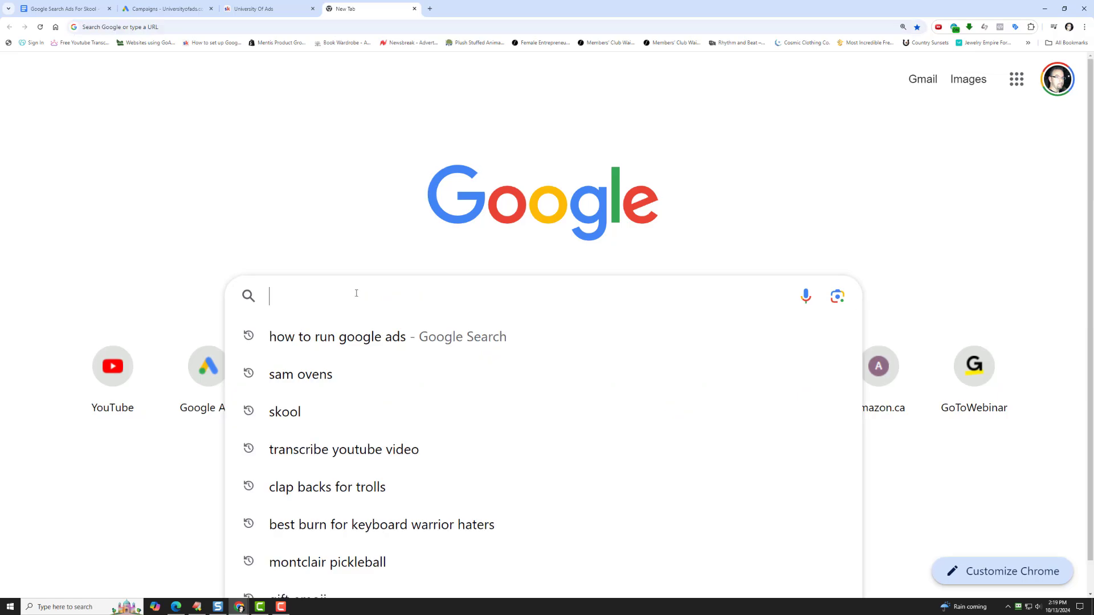
pyautogui.write('google ')
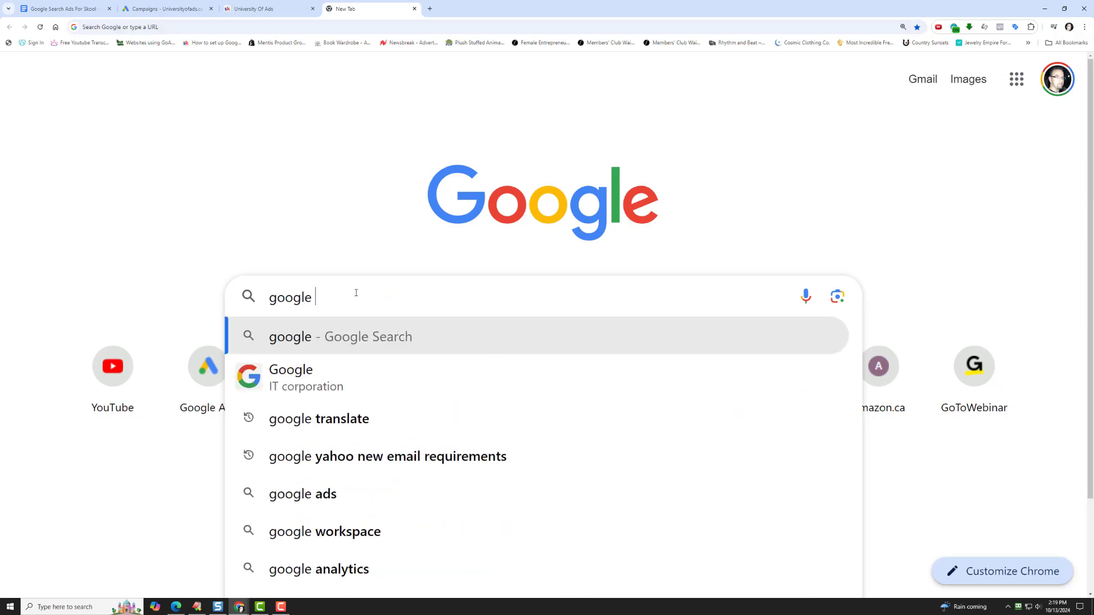
pyautogui.write('ads course')
pyautogui.press('Return')
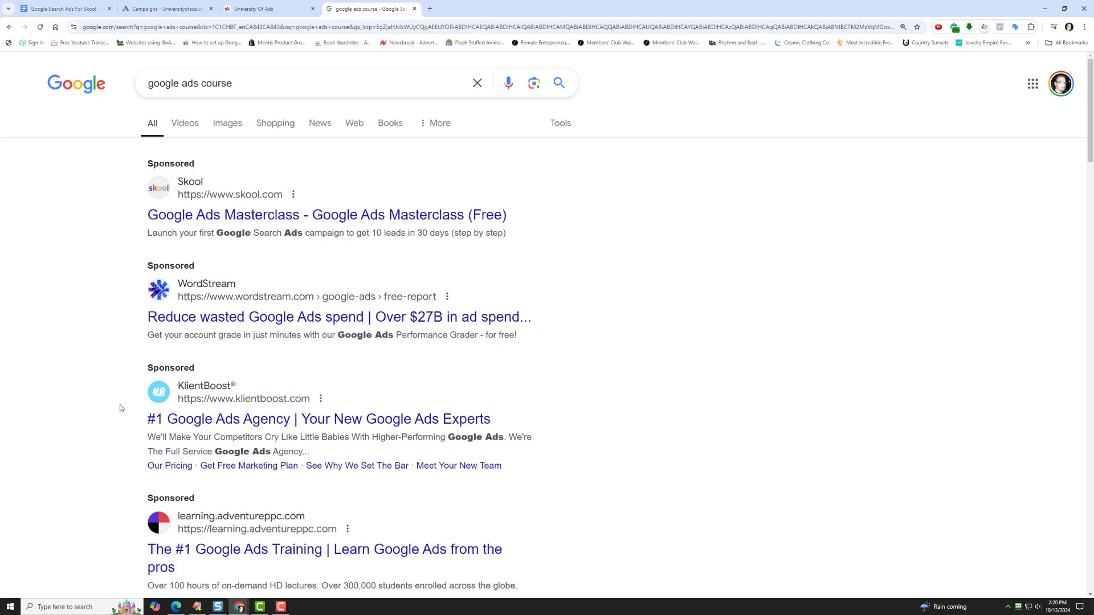
# - Examine the sponsored listings among the search results to see where and how search ads are displayed
pyautogui.scroll(-2, 119, 406)
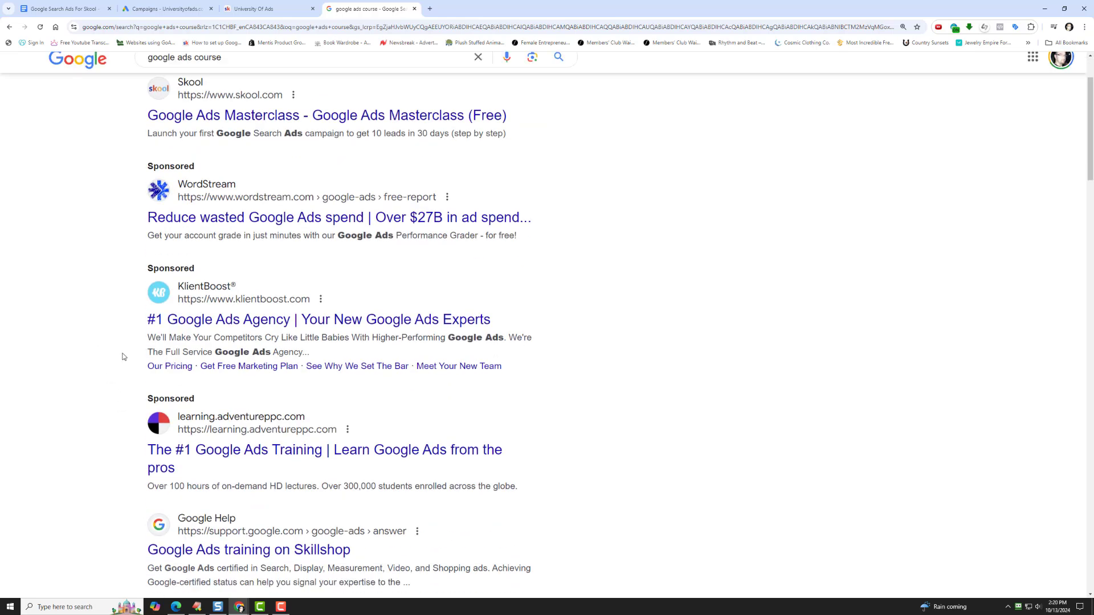
pyautogui.scroll(-2, 112, 394)
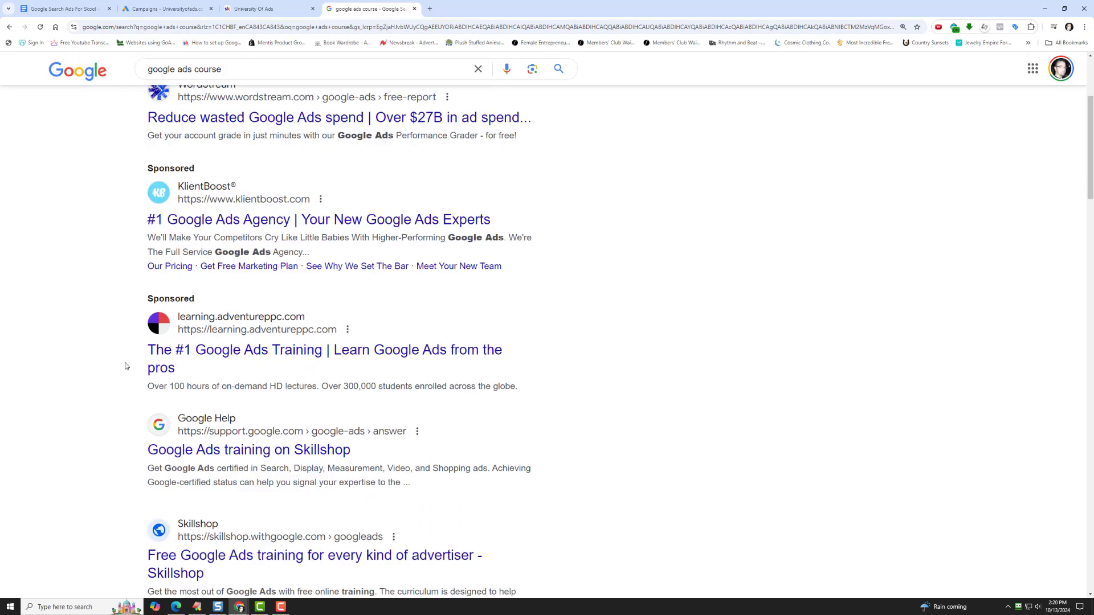
pyautogui.scroll(-4, 111, 408)
pyautogui.scroll(5, 113, 402)
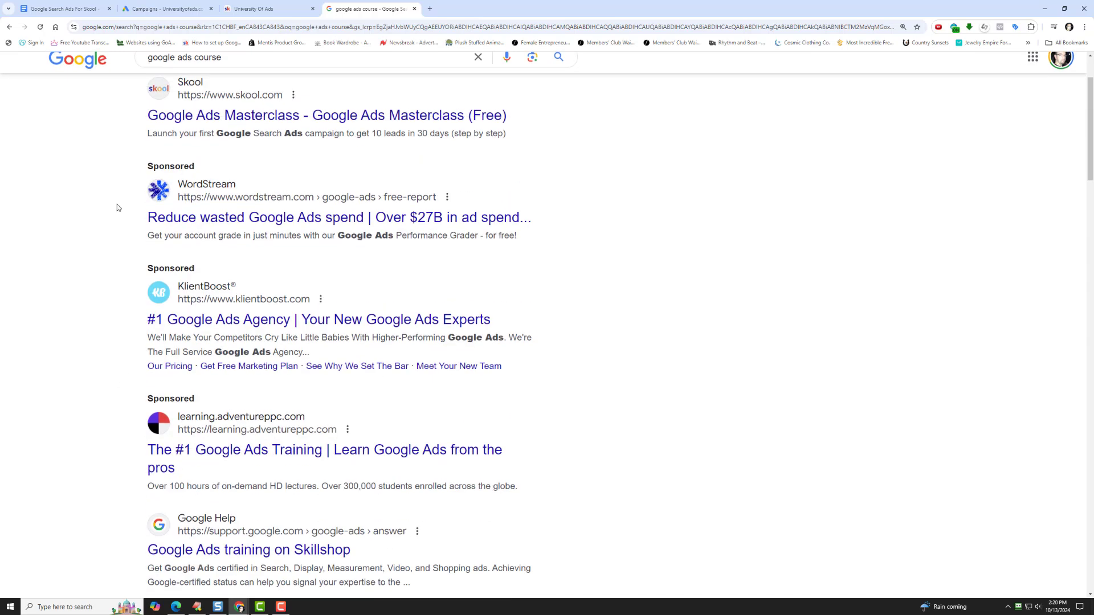
pyautogui.scroll(2, 107, 174)
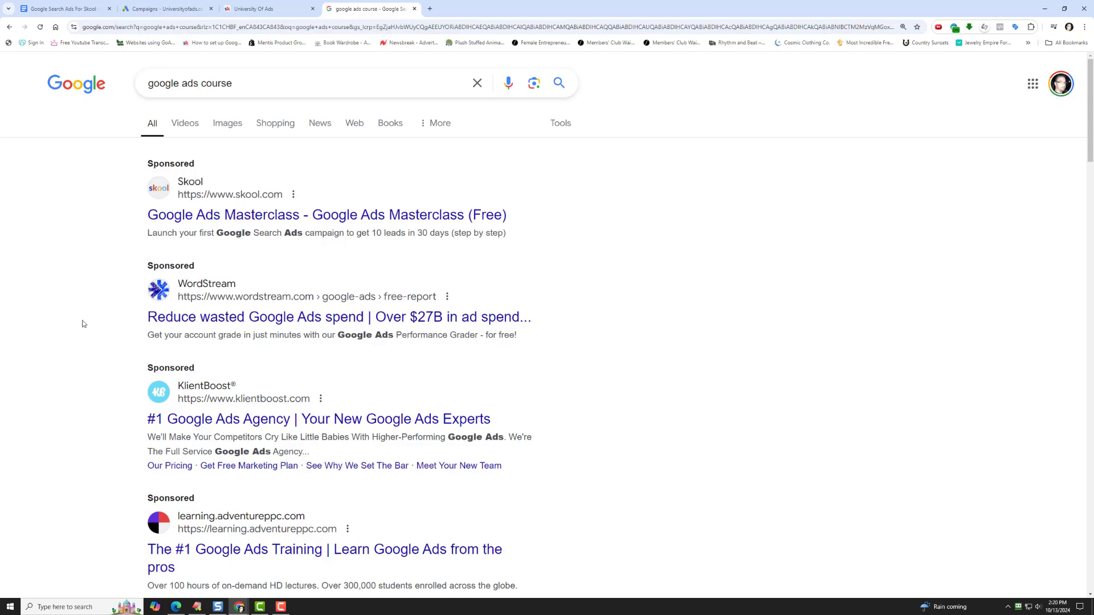
pyautogui.scroll(-20, 82, 331)
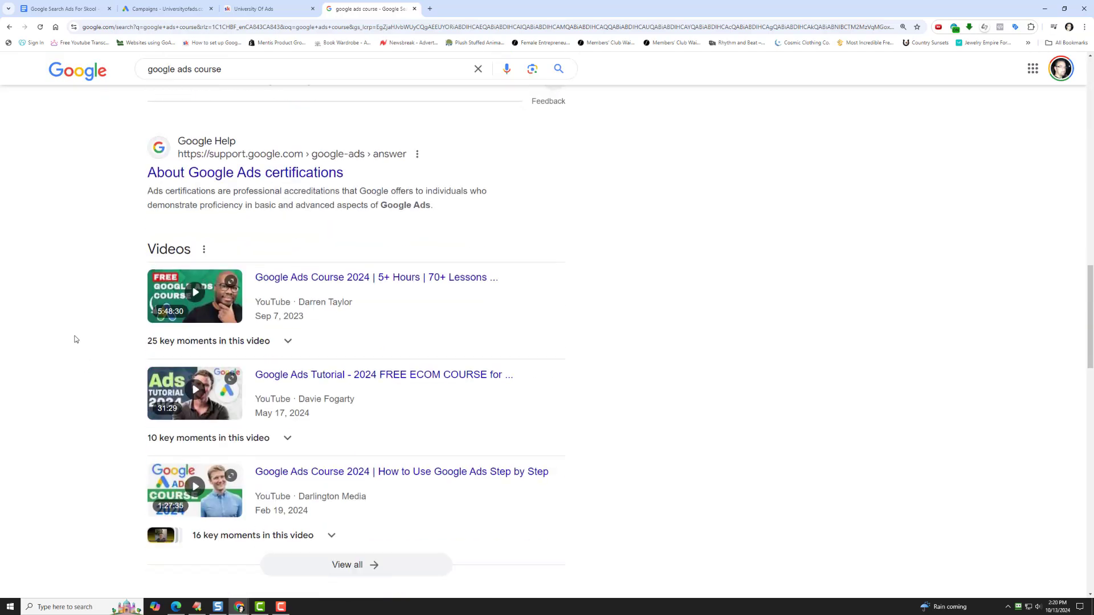
pyautogui.scroll(-14, 74, 341)
pyautogui.scroll(5, 74, 341)
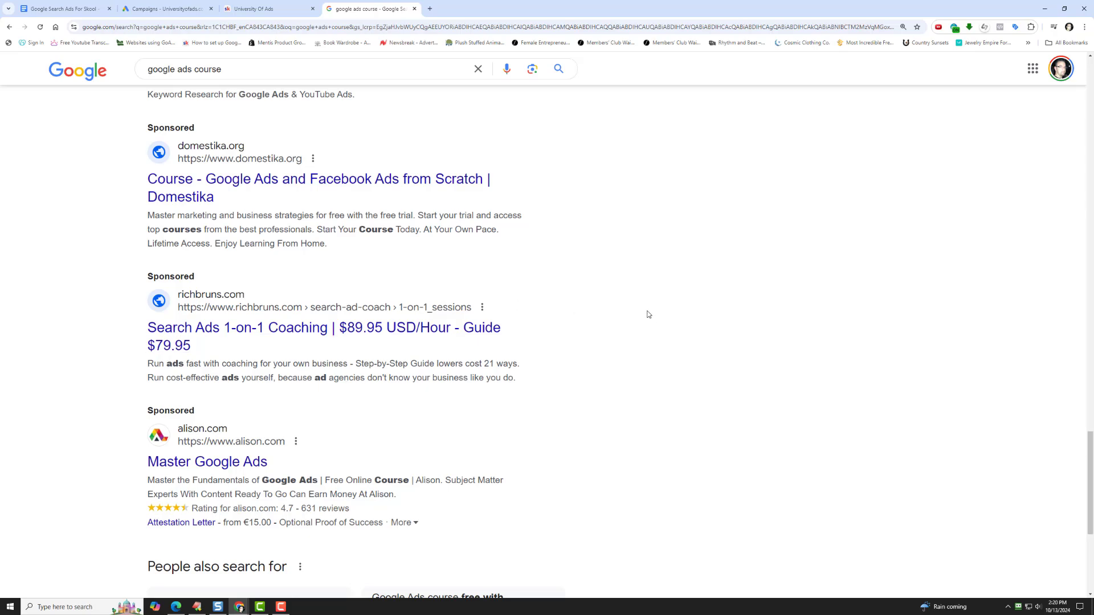
pyautogui.scroll(20, 651, 316)
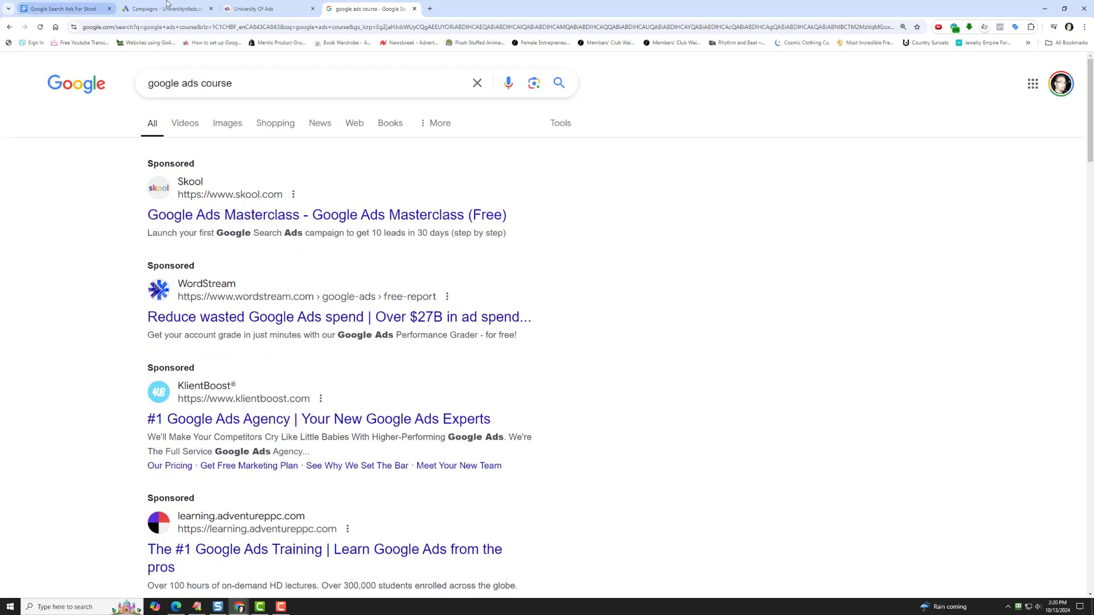
# - Return to the University Of Ads about page on Skool and view it from its beginning
pyautogui.click(263, 7)
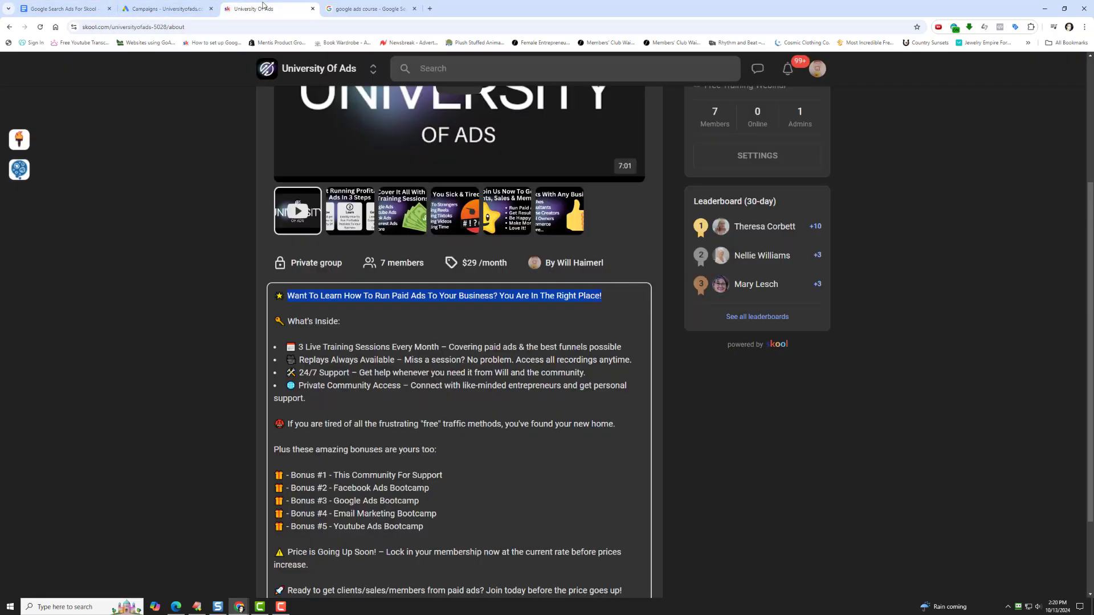
pyautogui.click(151, 219)
pyautogui.scroll(4, 154, 214)
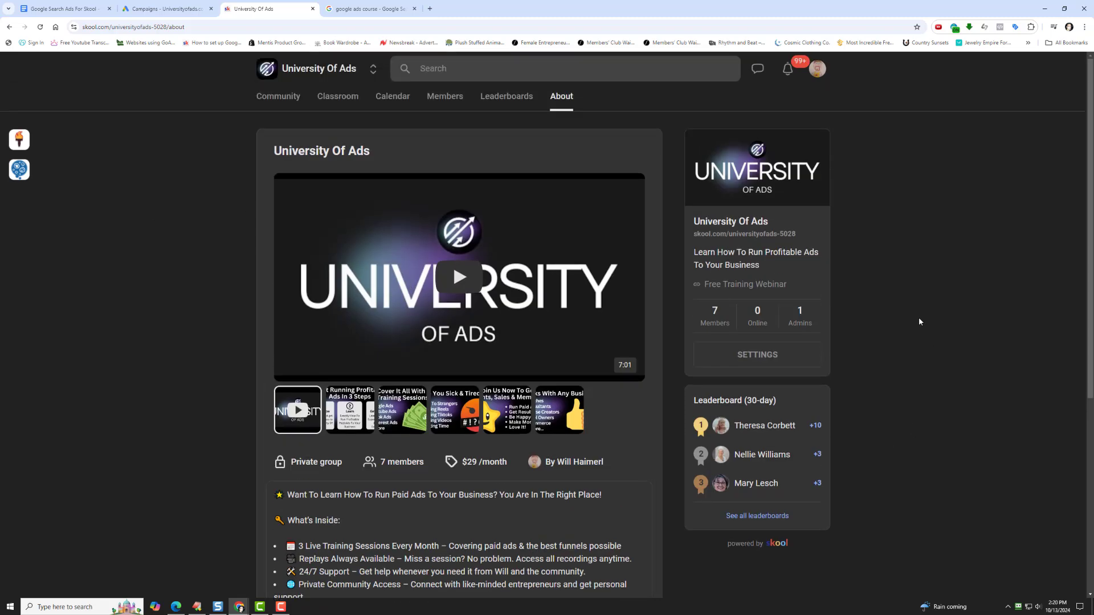